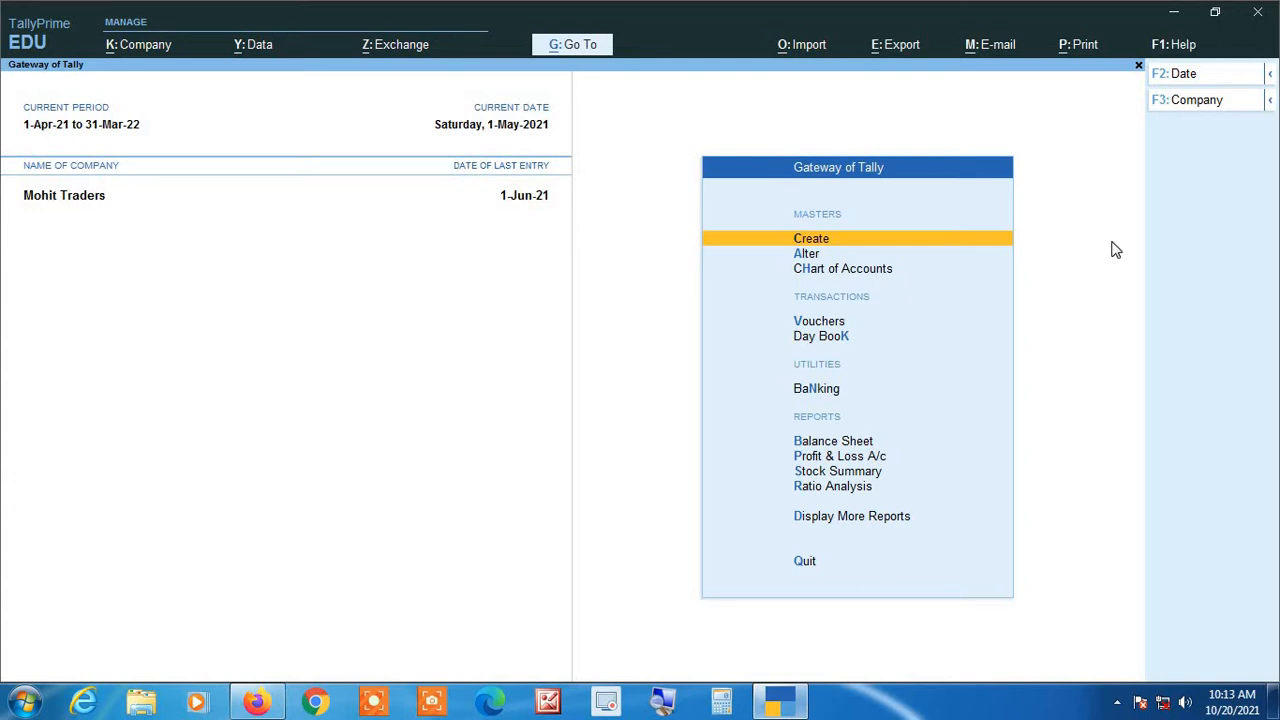
Step: Open the ledger vouchers report for Swagat Traders from the account books
key(d)
key(a)
key(l)
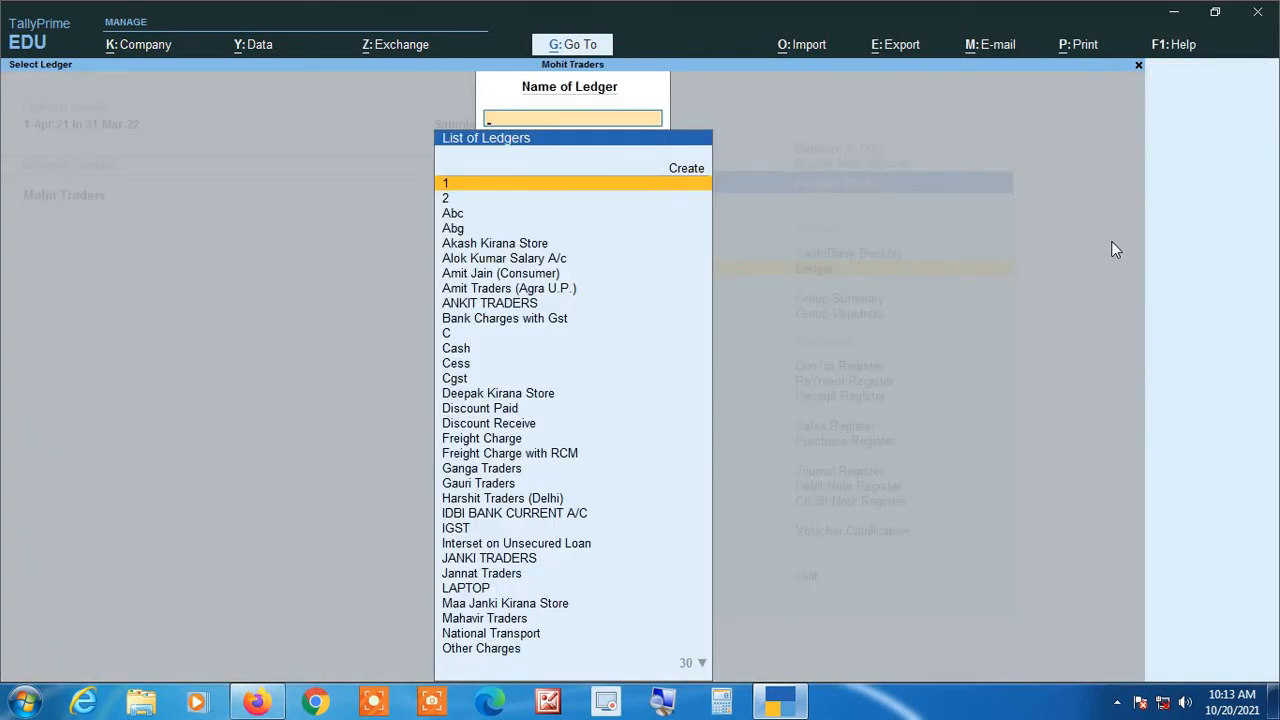
text(Sw)
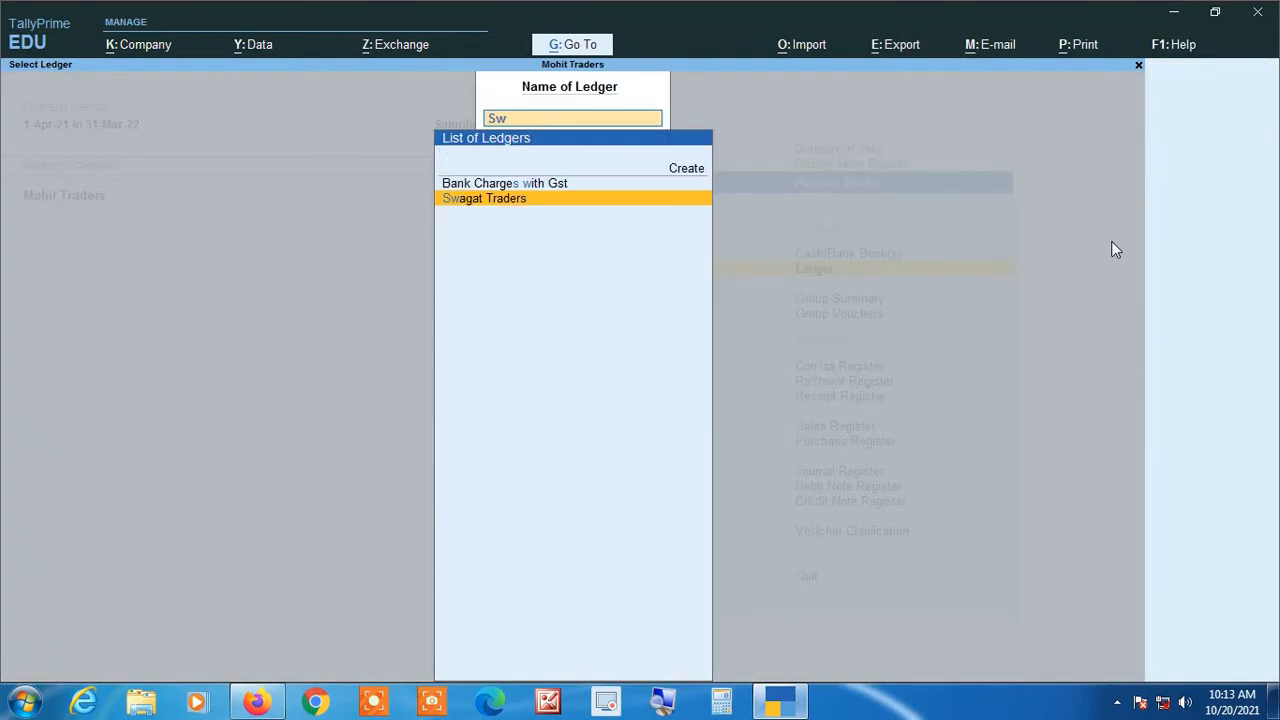
key(Return)
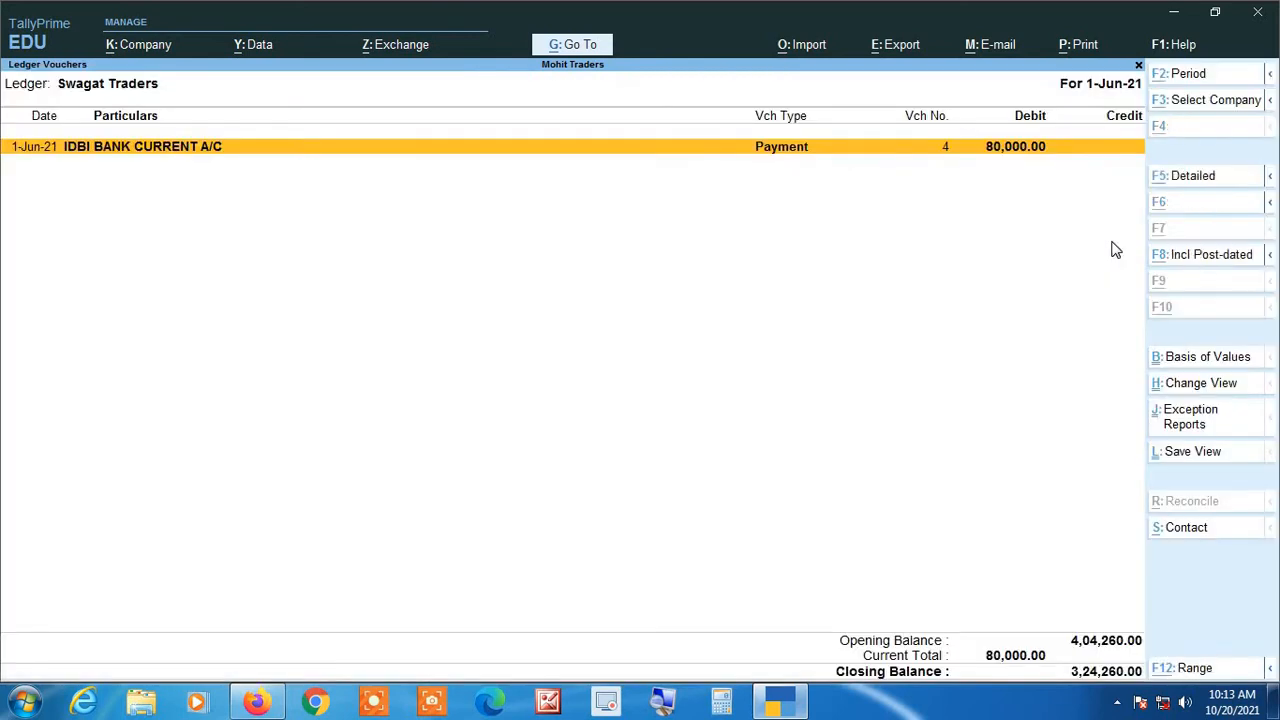
Step: Set the Swagat Traders ledger report period to 1-Apr-21 to 1-Jun-21
key(alt+F2)
key(BackSpace)
key(Return)
key(BackSpace)
key(Return)
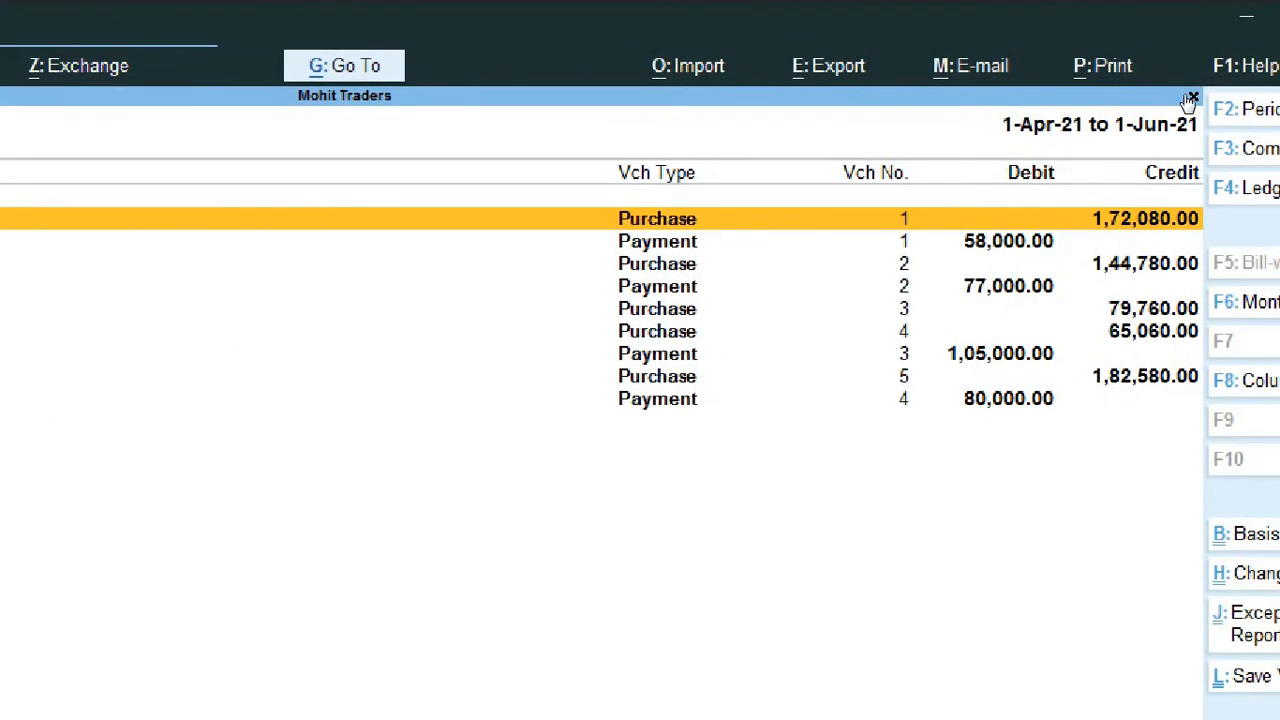
Step: Examine the purchase and payment entries in the Swagat Traders ledger, comparing debits with credits, and return to the Gateway of Tally
key(Down)
key(Down)
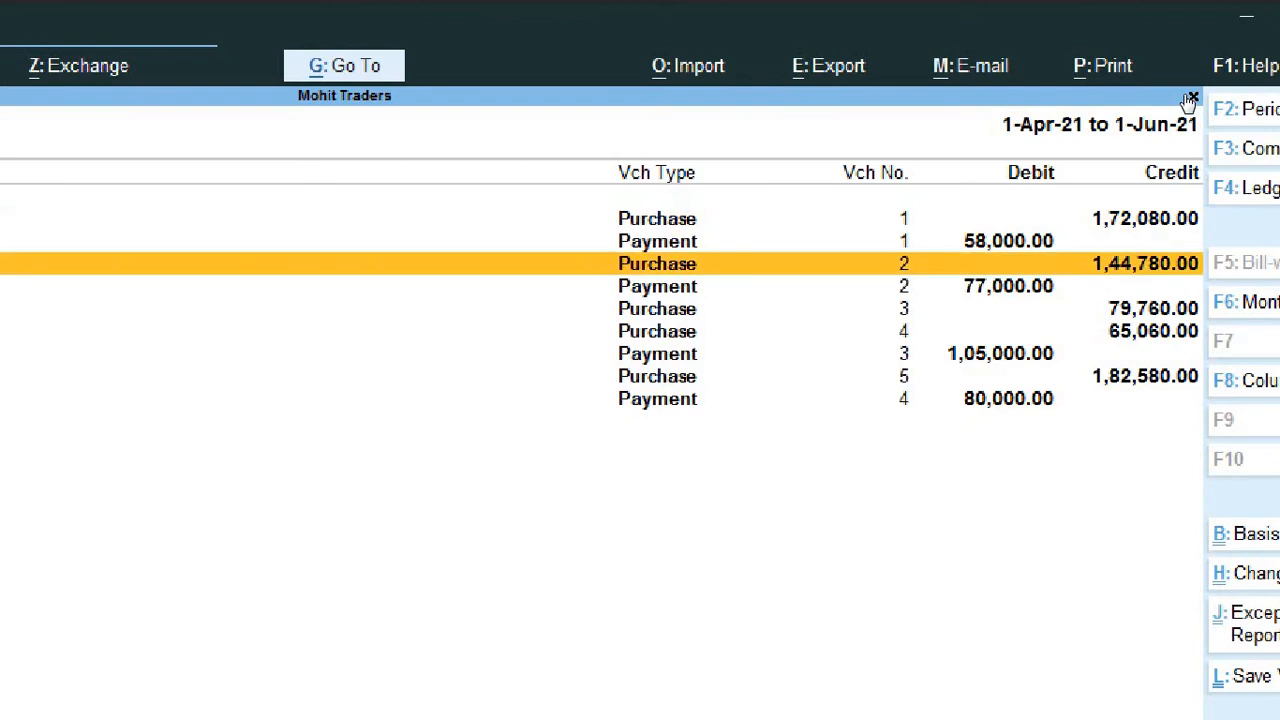
key(Down)
key(Down)
key(Down)
key(Down)
key(Down)
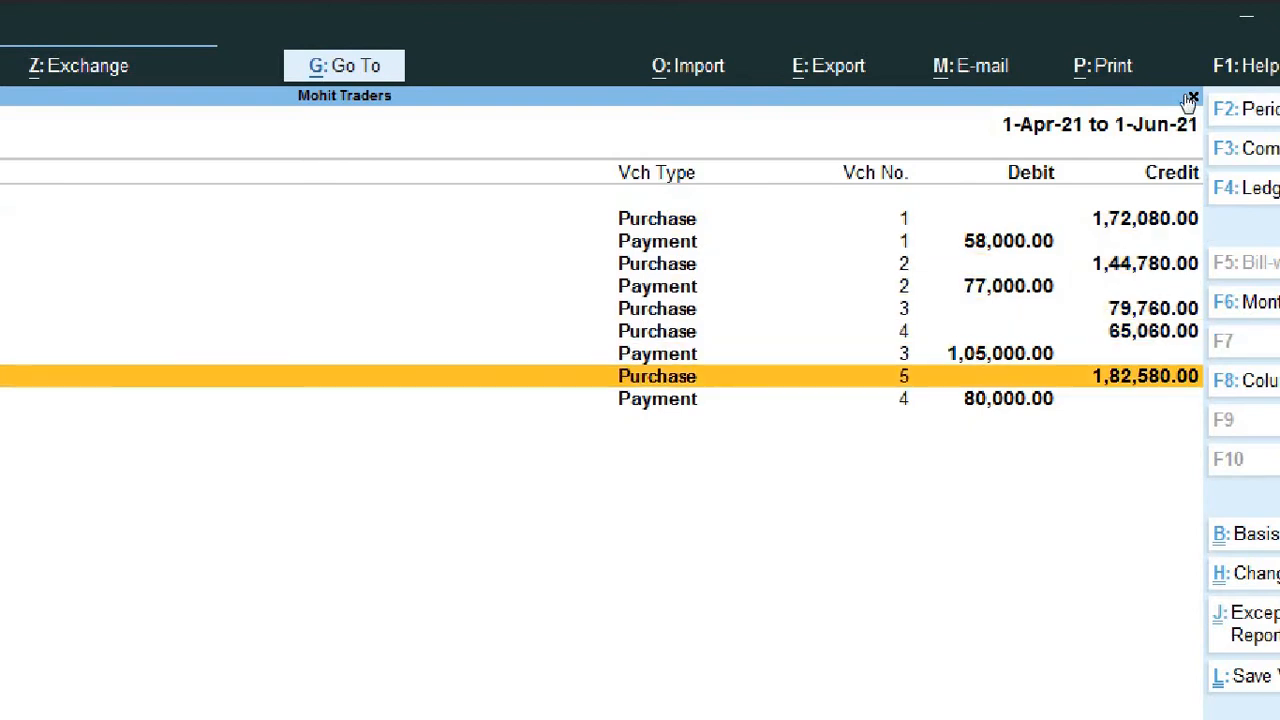
key(Up)
key(Up)
key(Up)
key(Up)
key(Up)
key(Up)
key(Up)
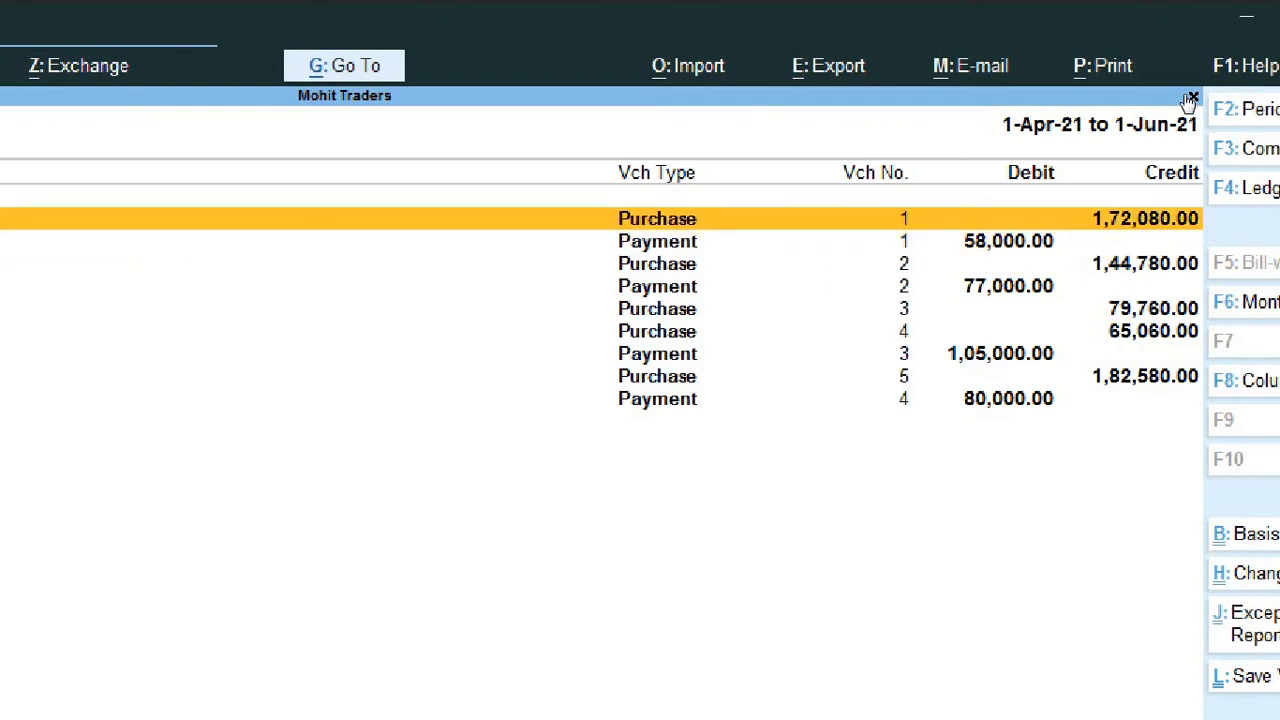
key(Down)
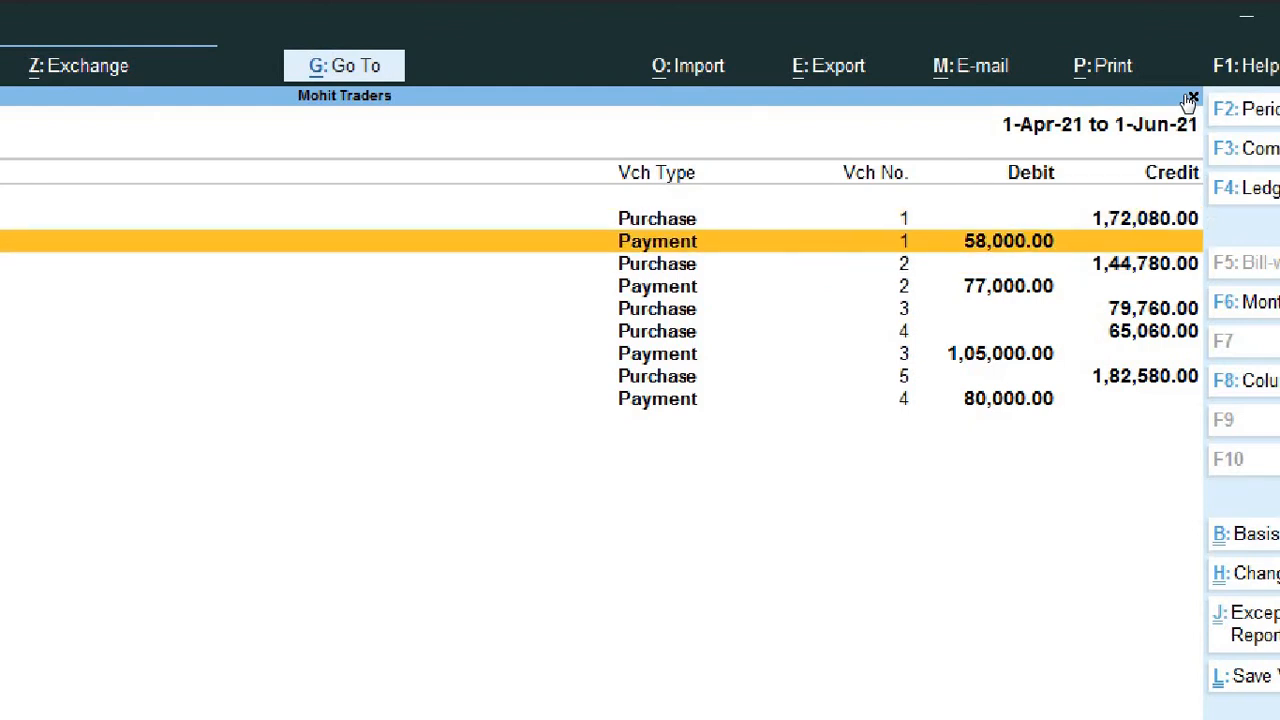
key(Down)
key(Down)
key(Up)
key(Up)
key(Down)
key(Down)
key(Down)
key(Down)
key(Down)
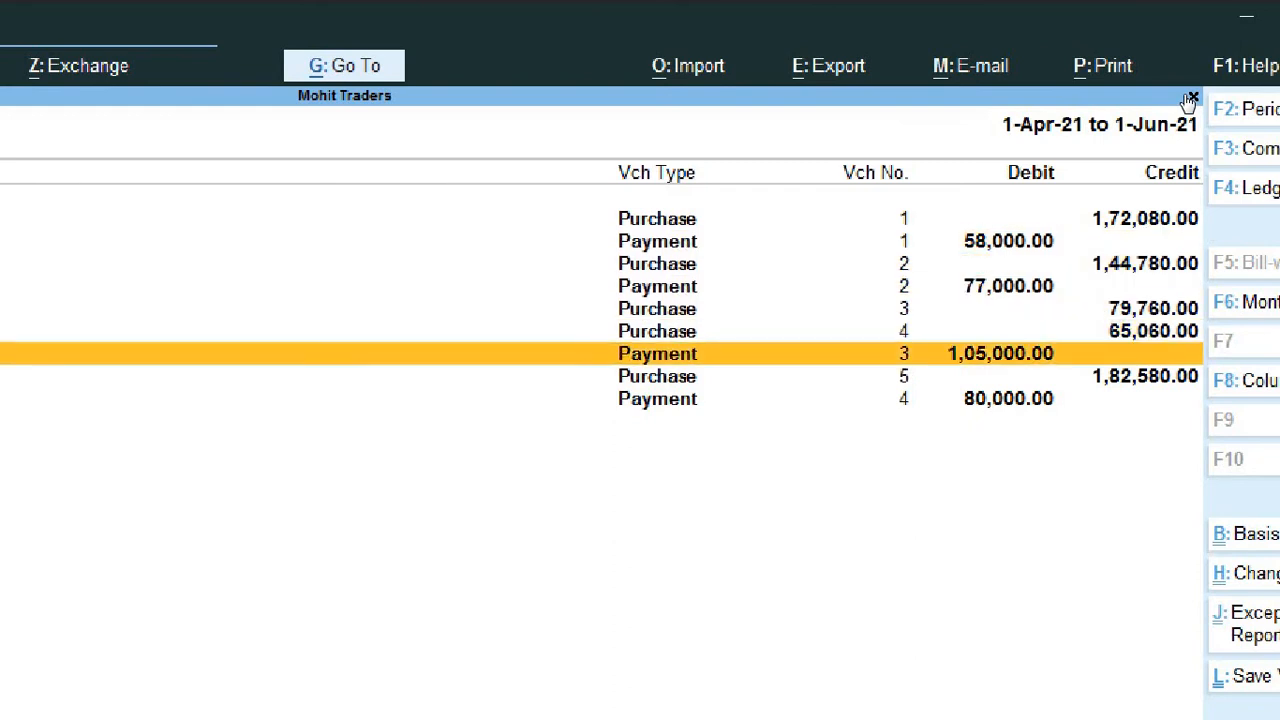
key(Down)
key(Down)
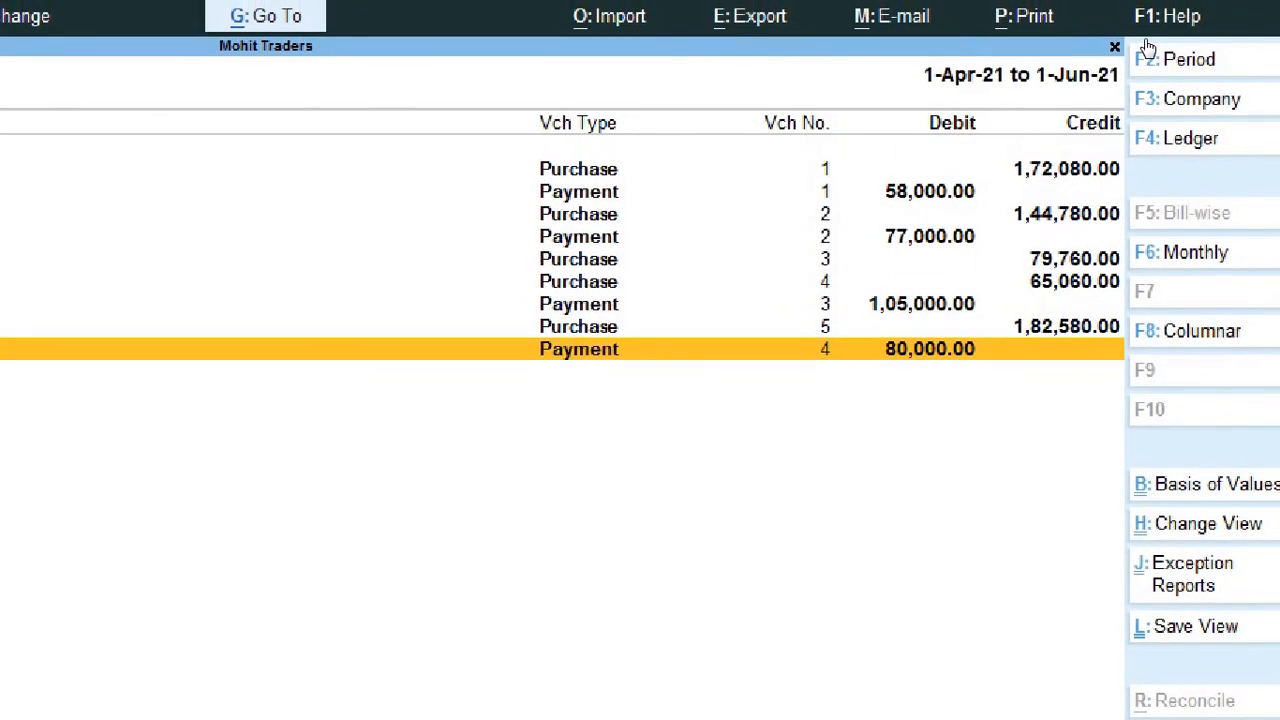
key(Up)
key(Up)
key(Up)
key(Up)
key(Up)
key(Up)
key(Up)
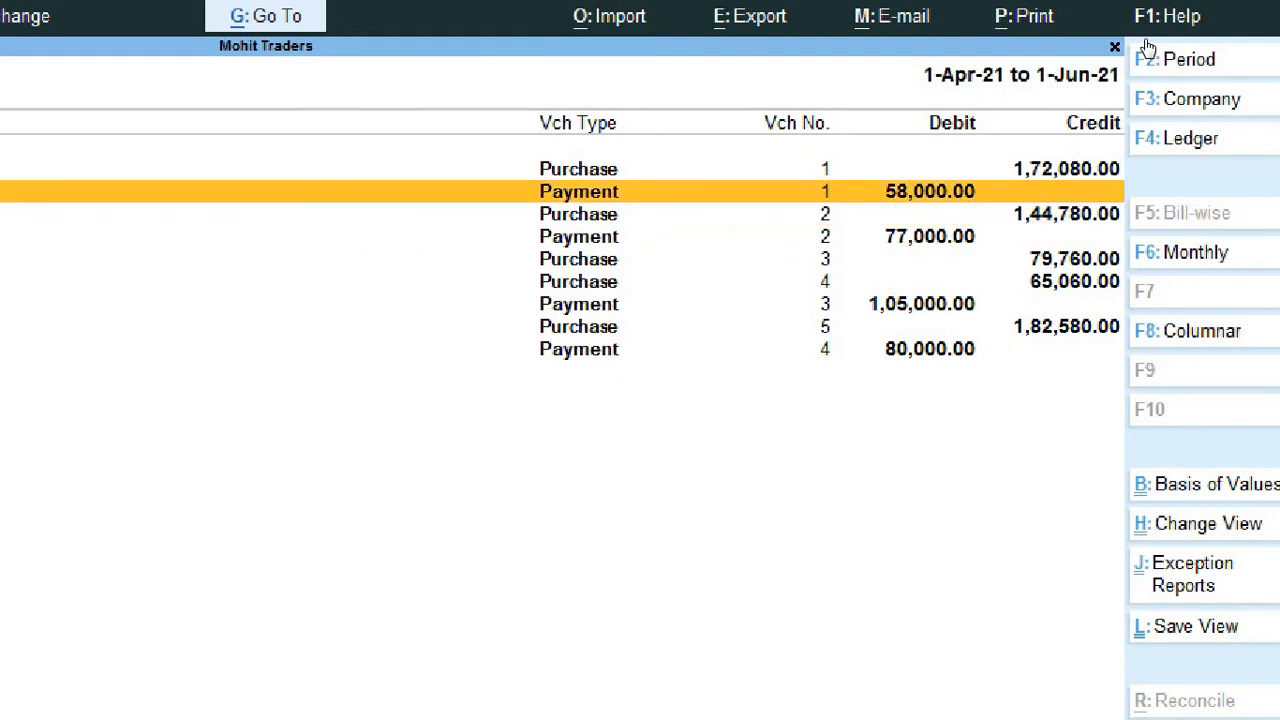
key(Up)
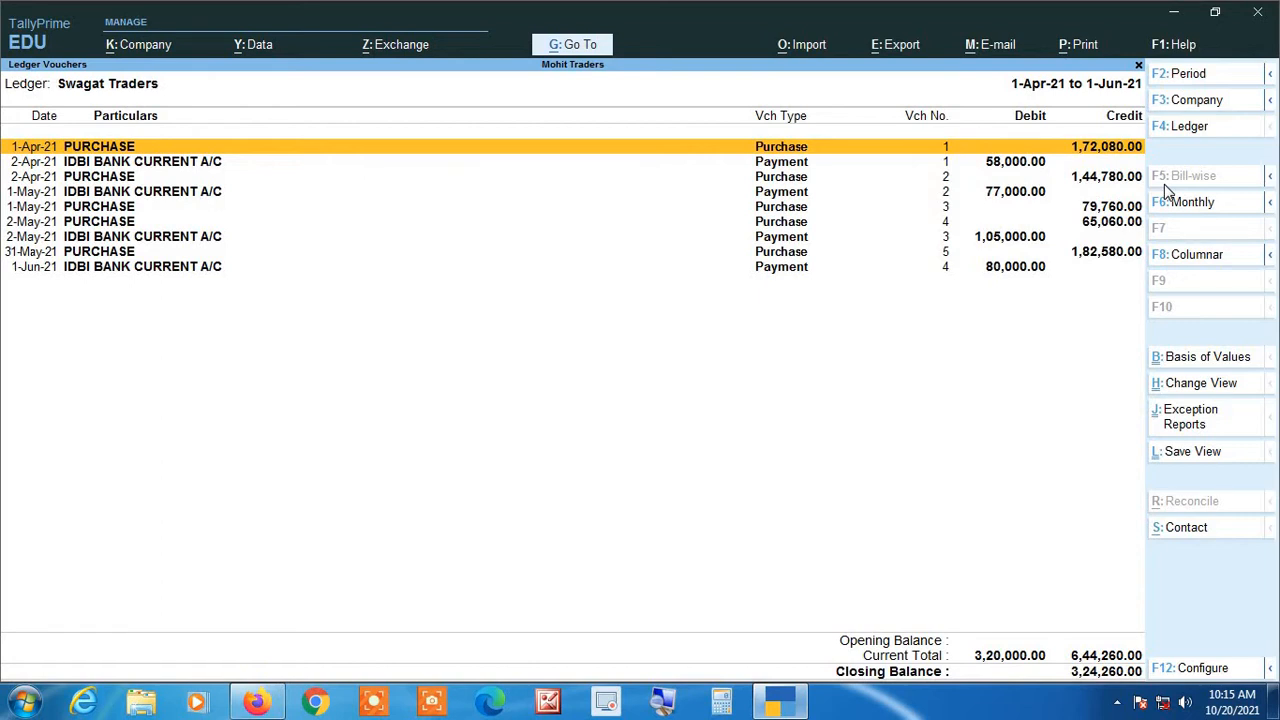
key(Escape)
key(Escape)
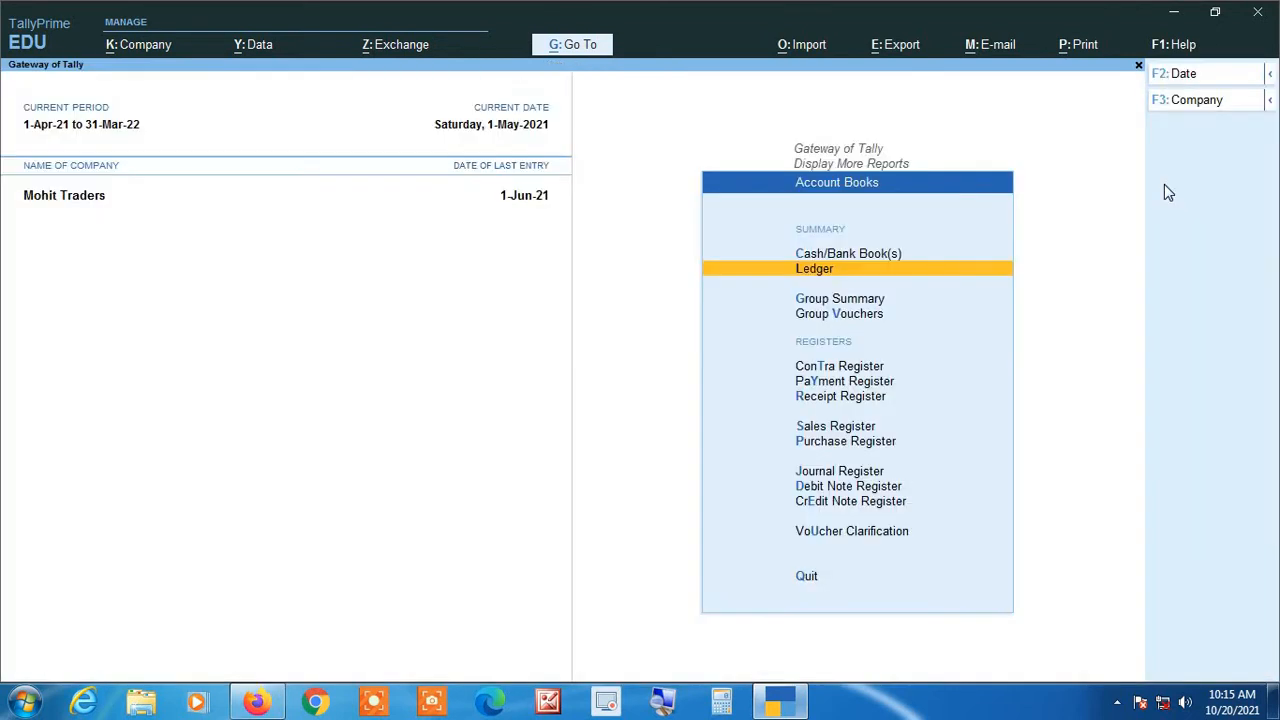
key(Escape)
key(Escape)
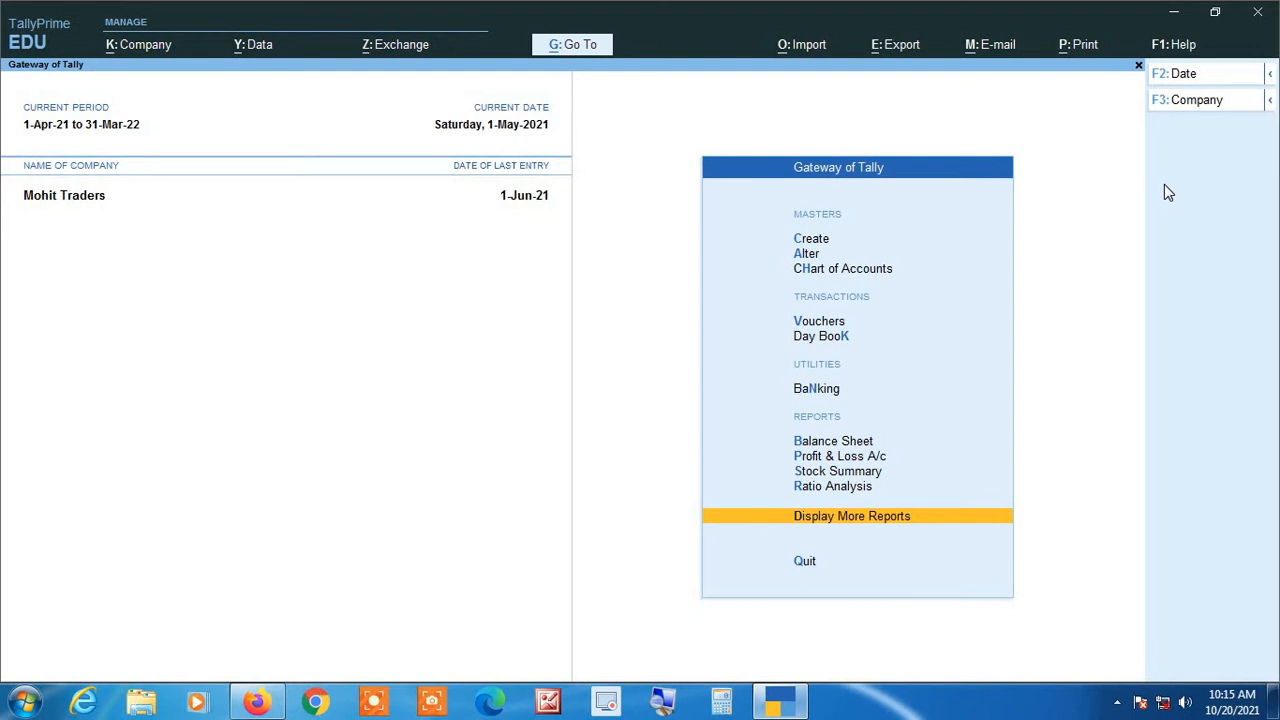
Step: Accept the company features of Mohit Traders with Enable Bill-wise entry set to Yes
key(F11)
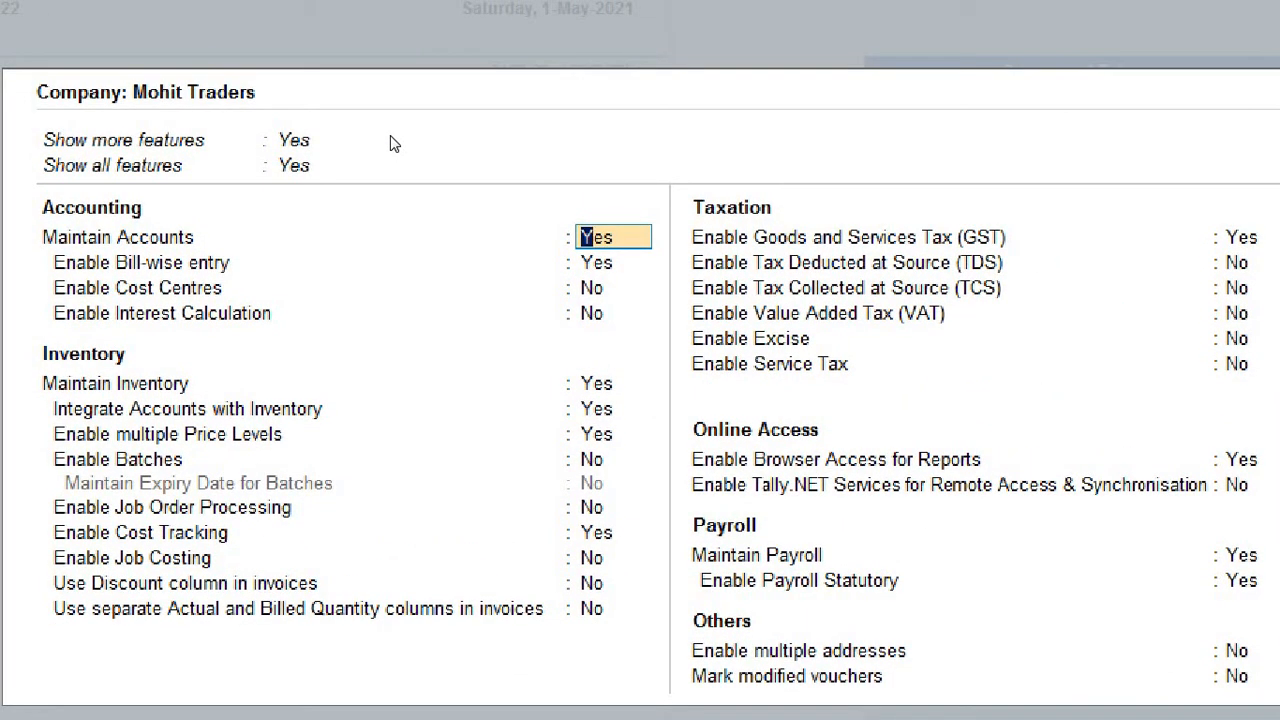
key(Return)
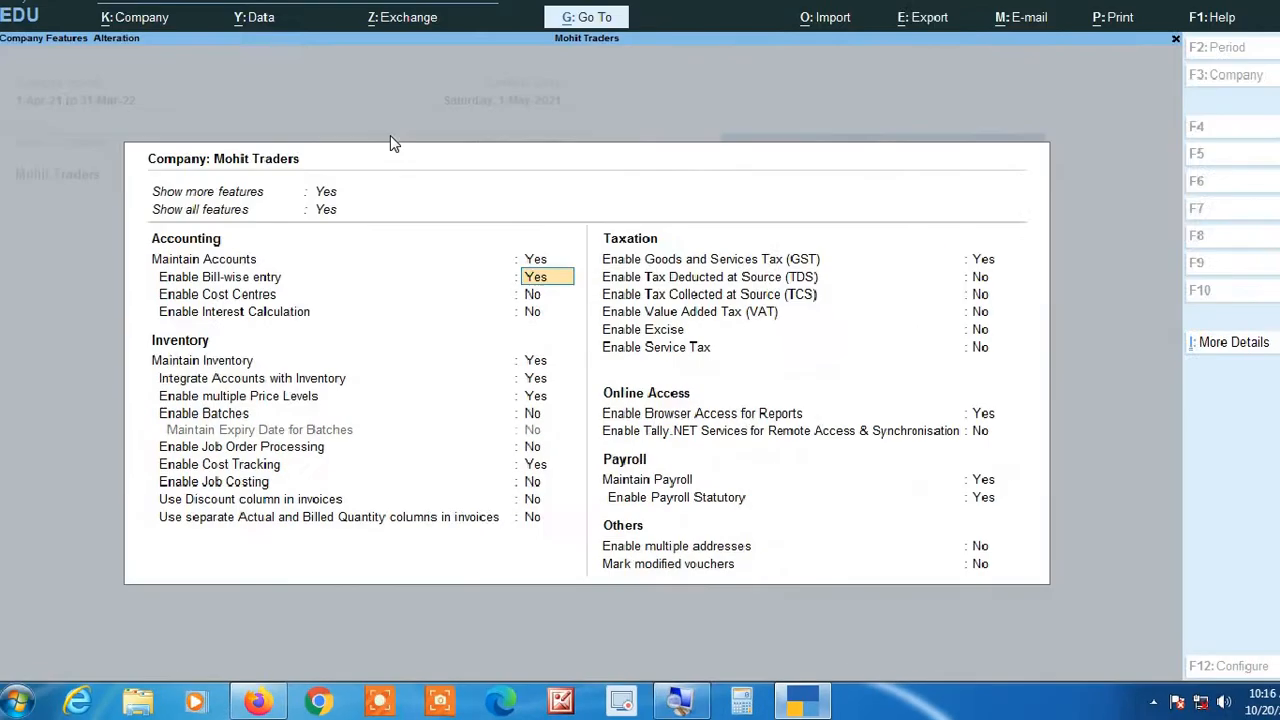
key(ctrl)
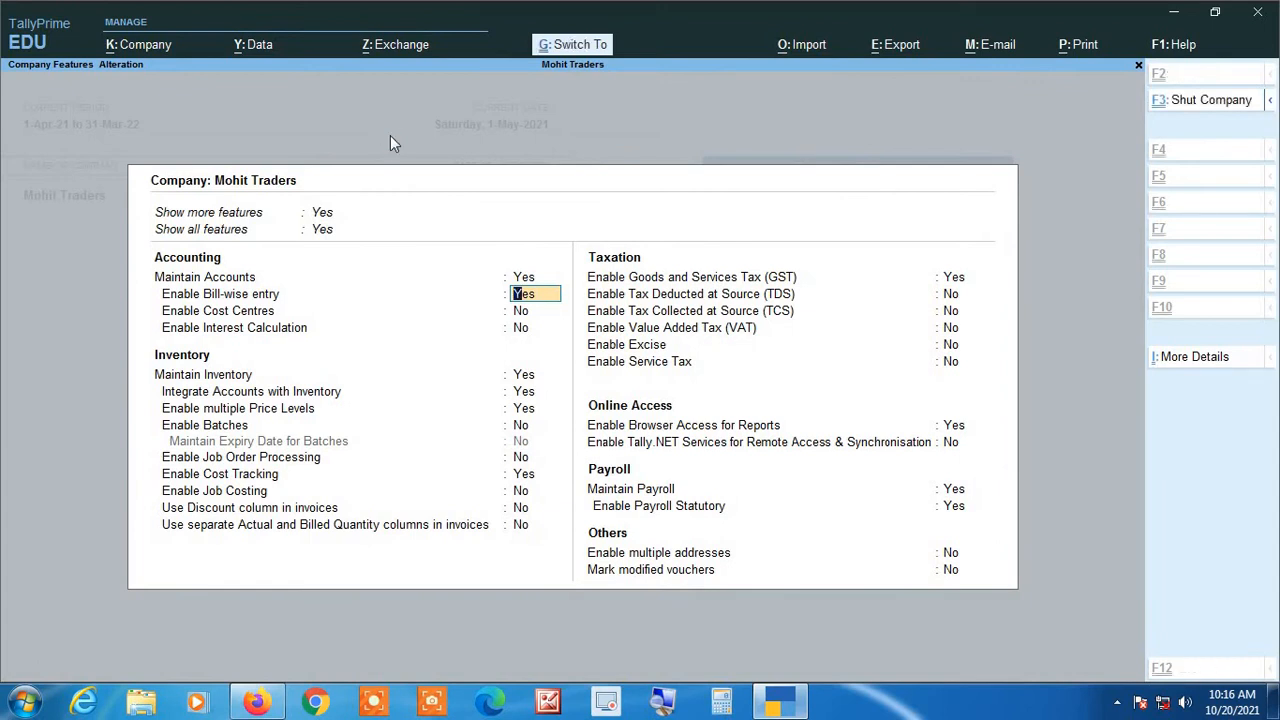
key(ctrl+a)
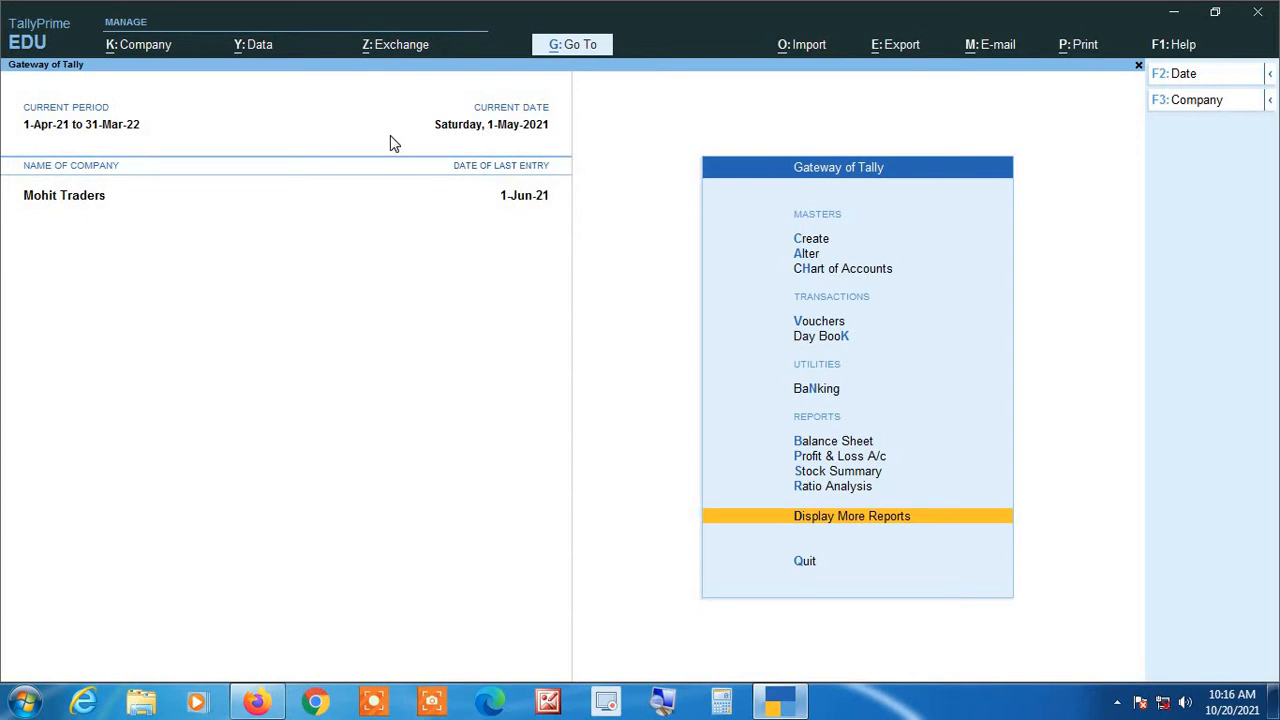
Step: Start a new ledger named Amitabh Traders under the Sundry Creditors group
key(Up)
key(Up)
key(Up)
key(Up)
key(Up)
key(Up)
key(Up)
key(Up)
key(Up)
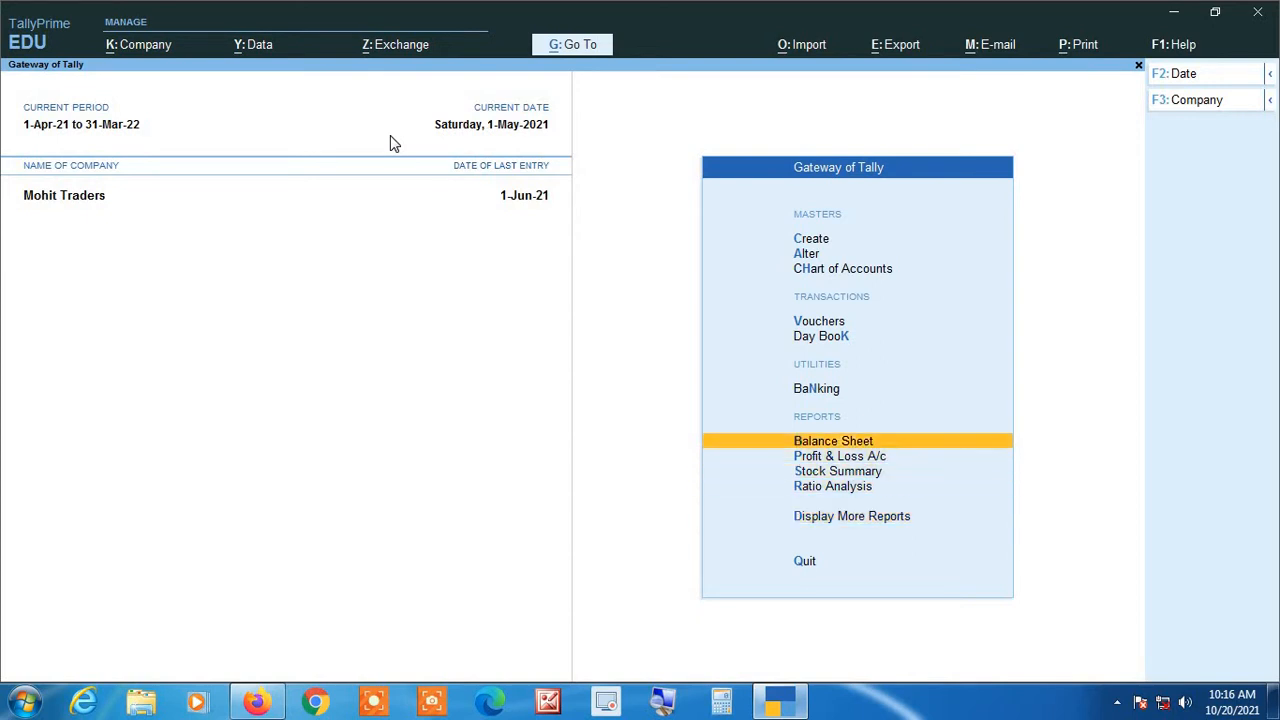
key(Up)
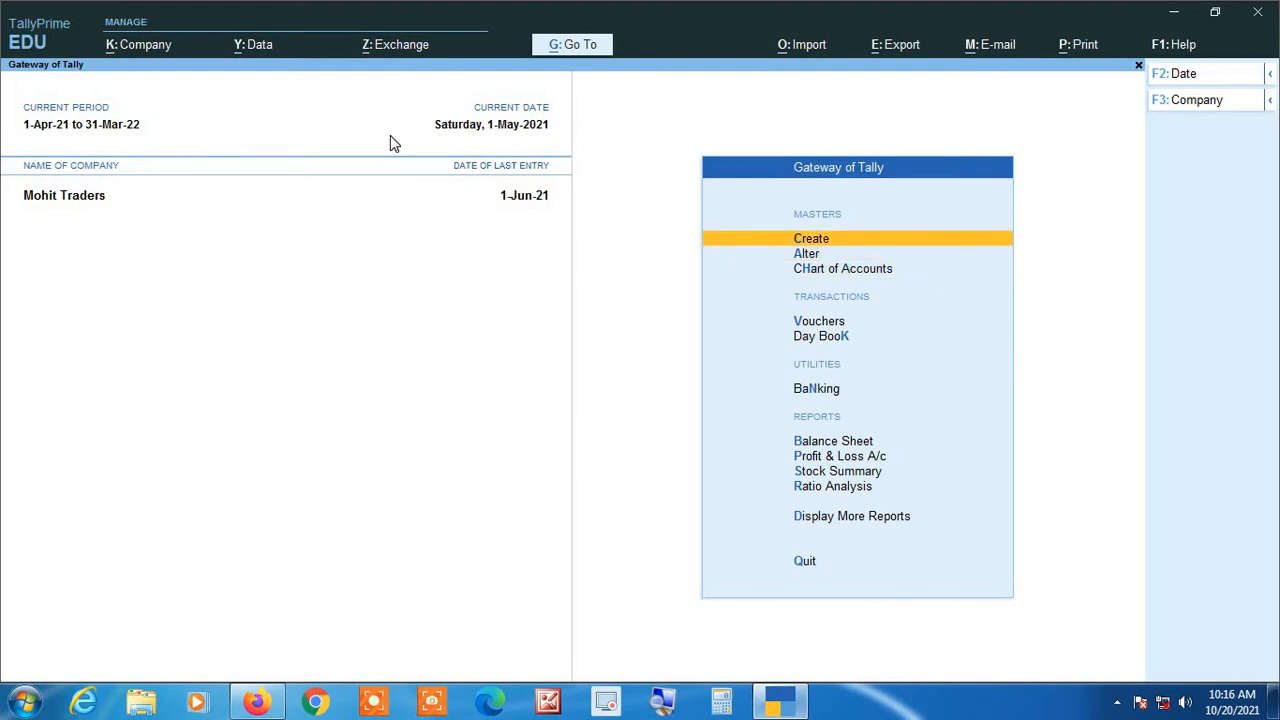
key(Return)
key(Down)
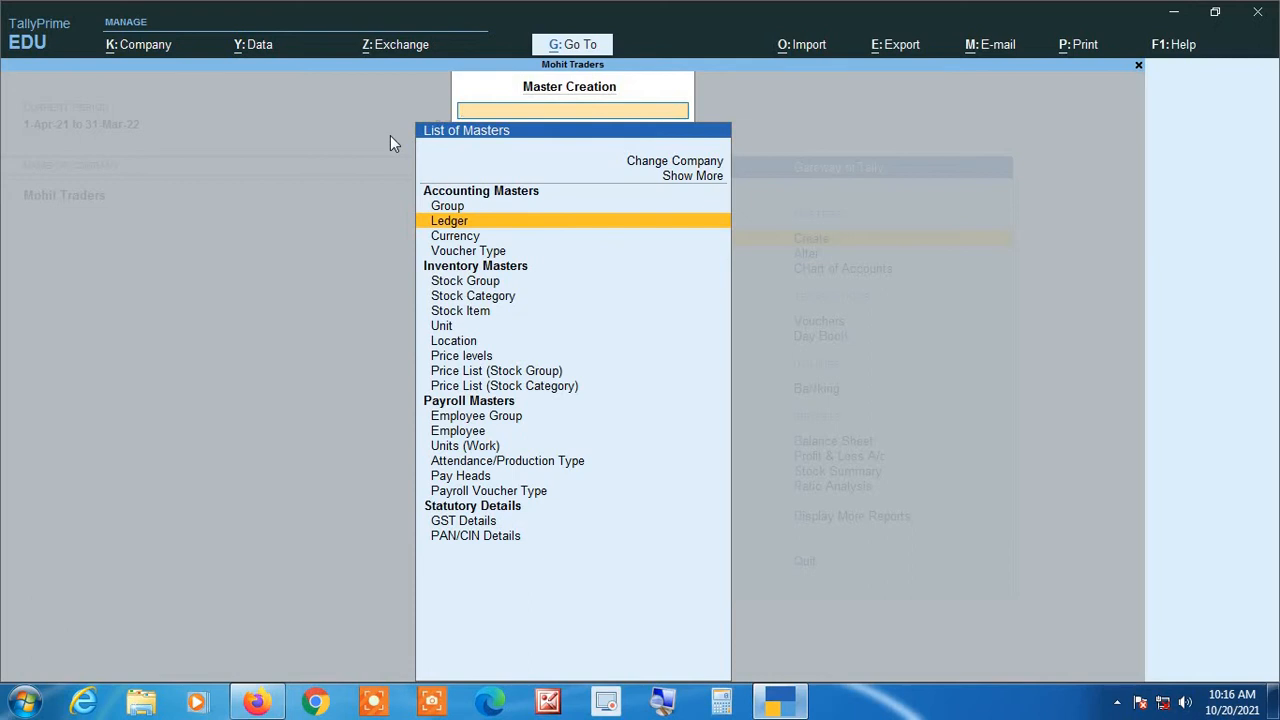
key(Return)
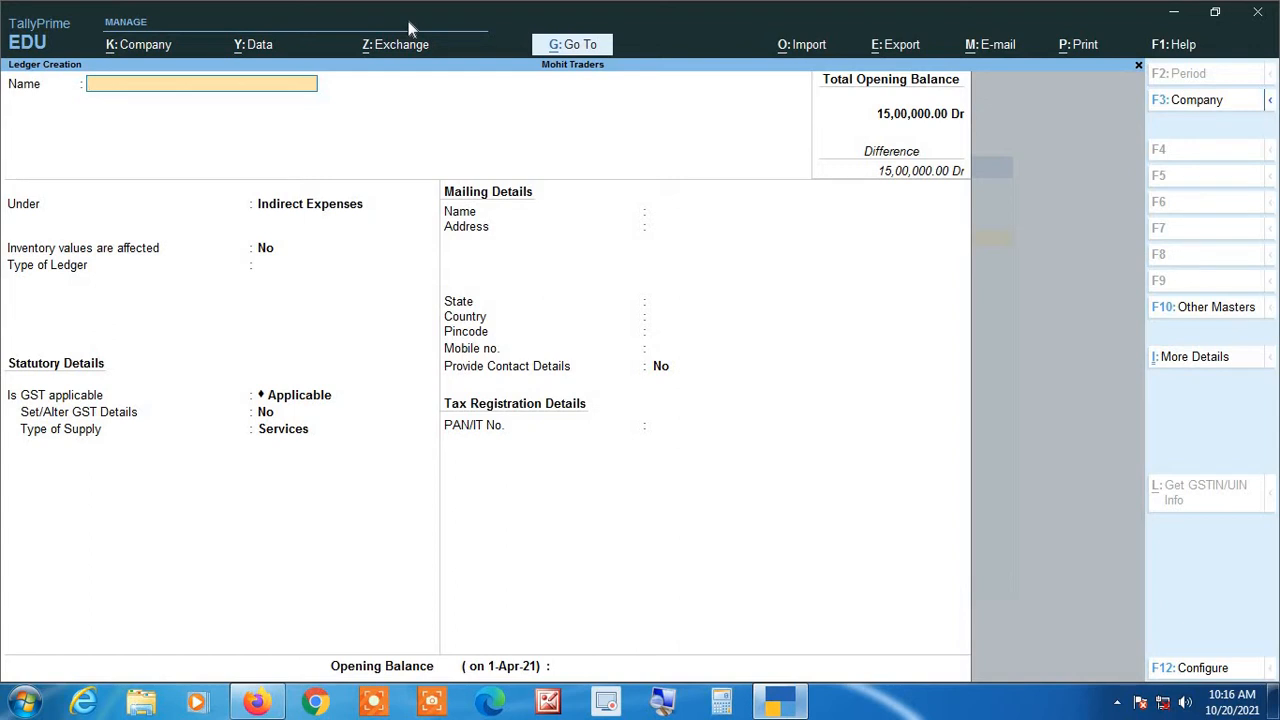
text(Amitabh Traders)
key(Return)
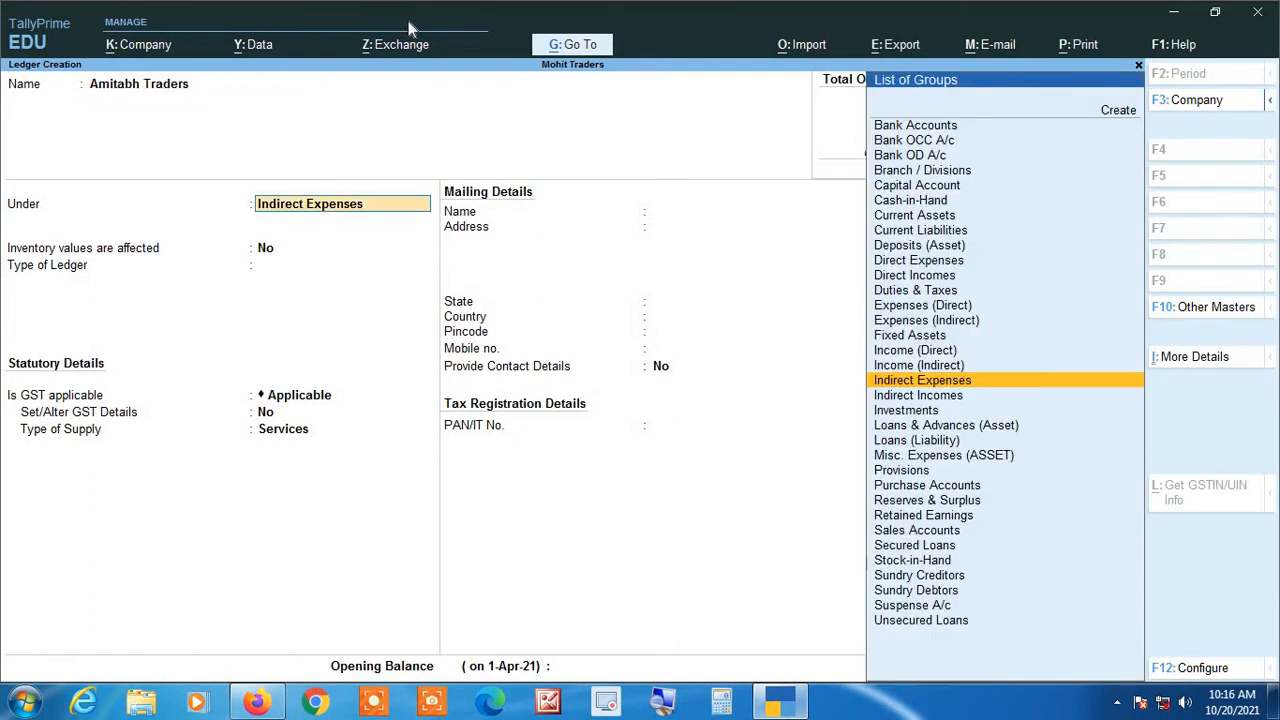
text(Su)
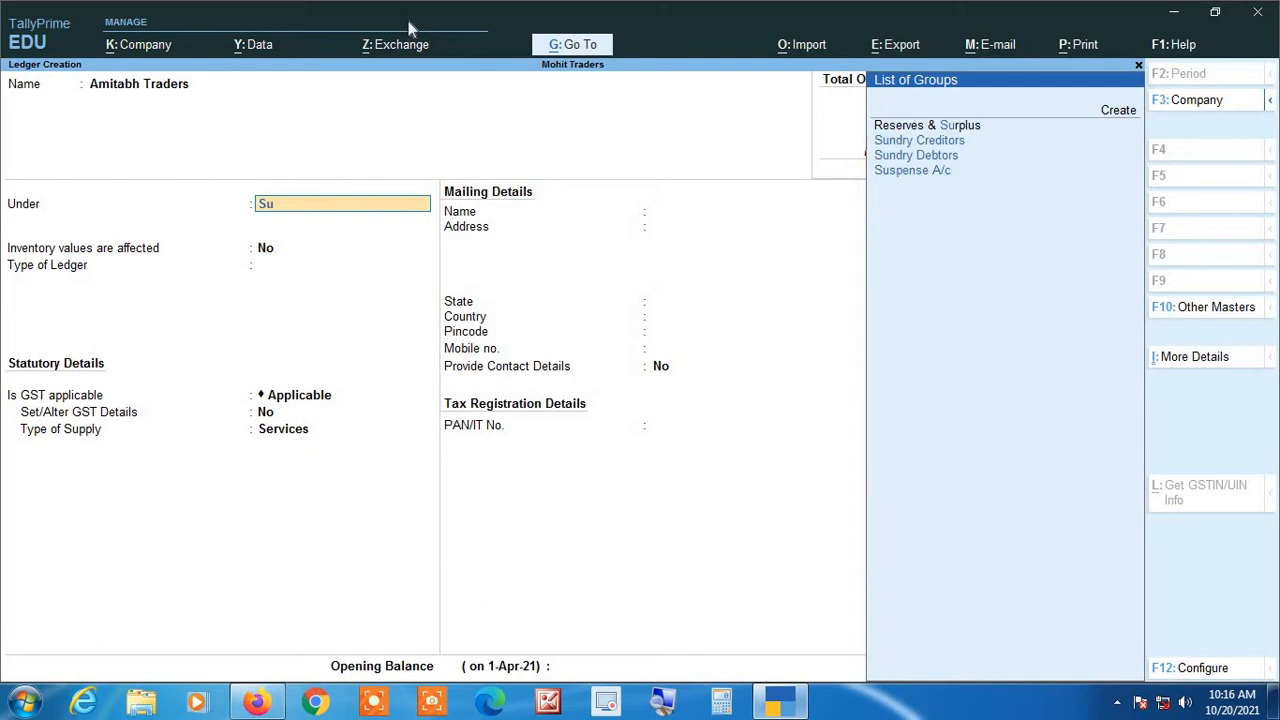
key(Down)
key(Return)
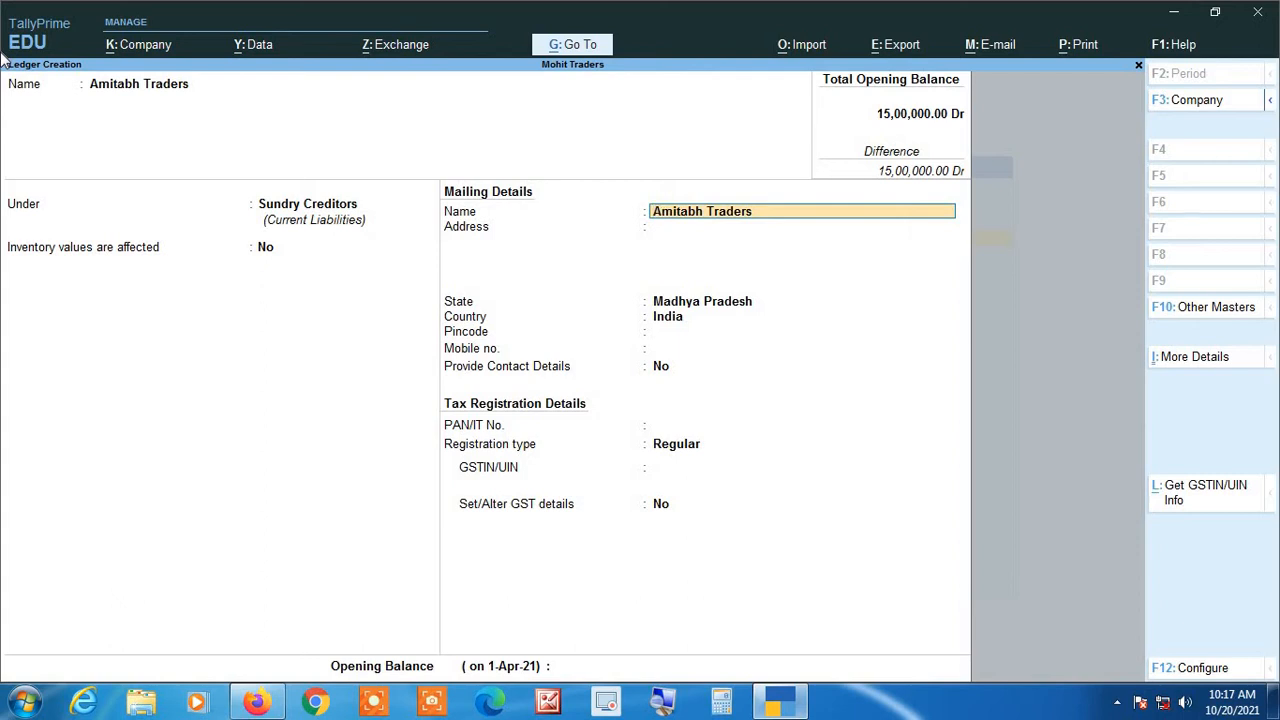
Step: Set Maintain balances Bill-by-Bill to Yes in the ledger creation configuration and save it
key(F12)
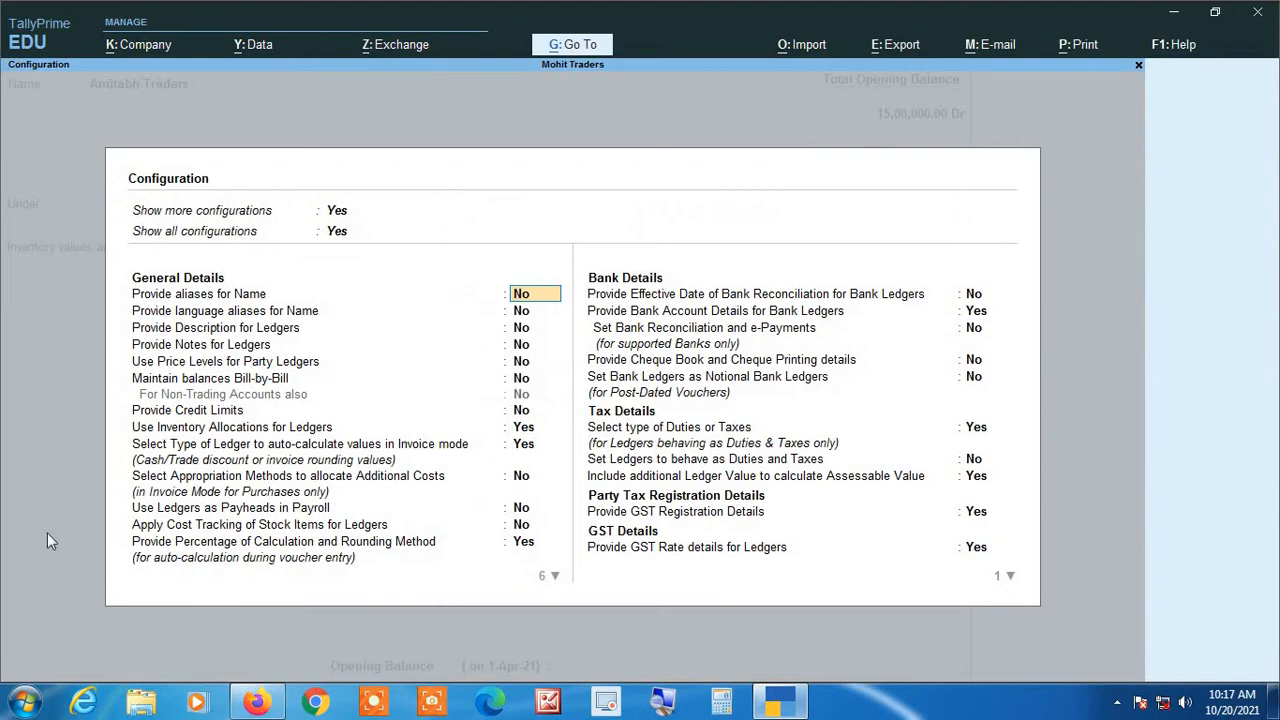
click(662, 703)
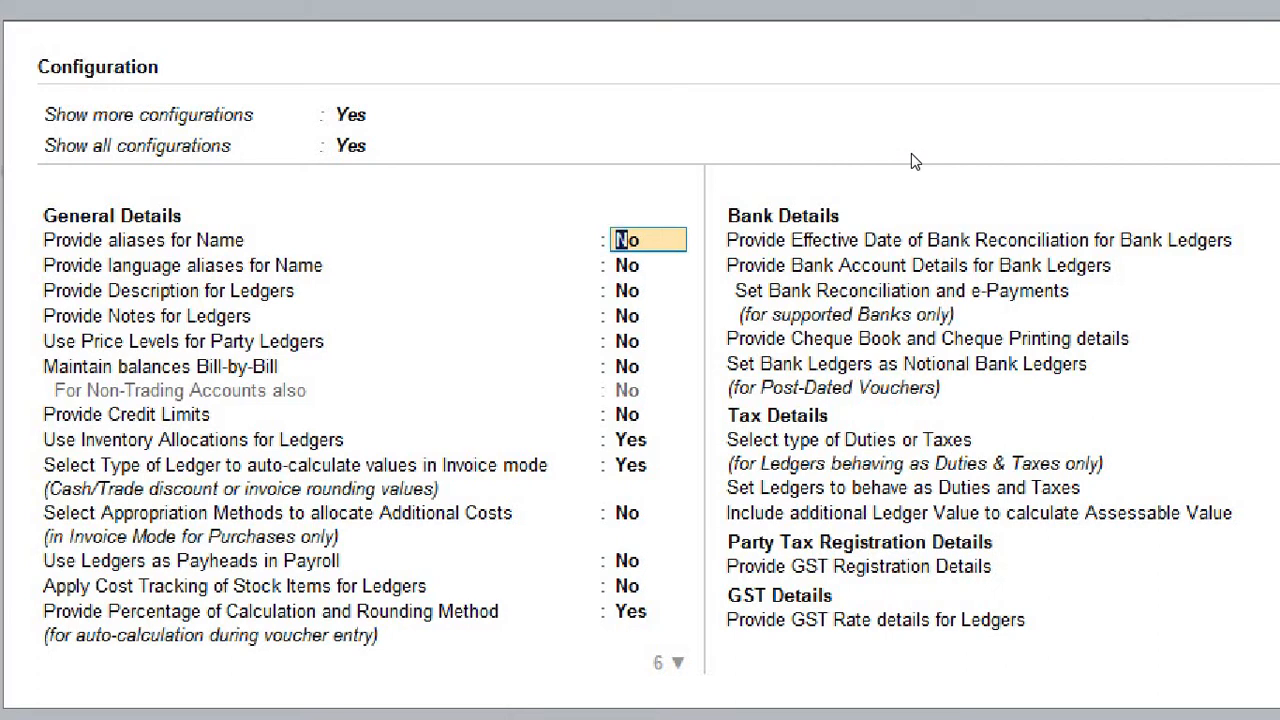
key(Return)
key(Return)
key(Return)
key(Return)
key(Return)
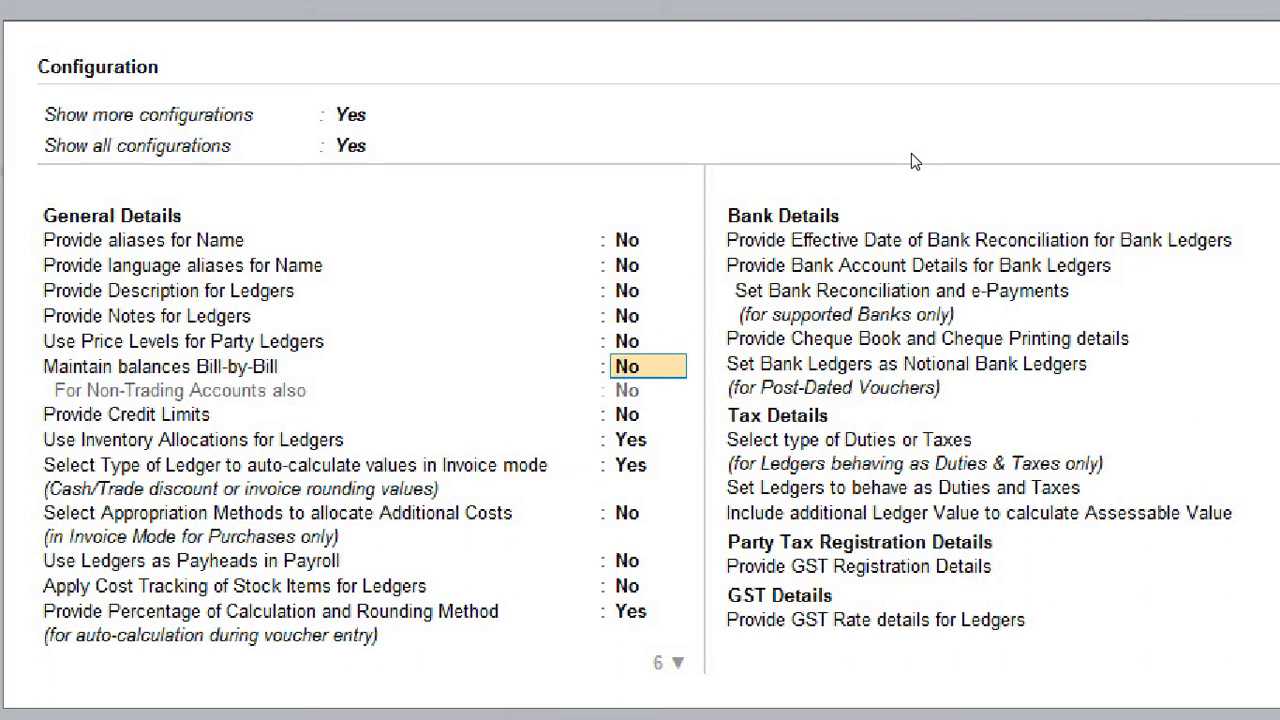
text(yes)
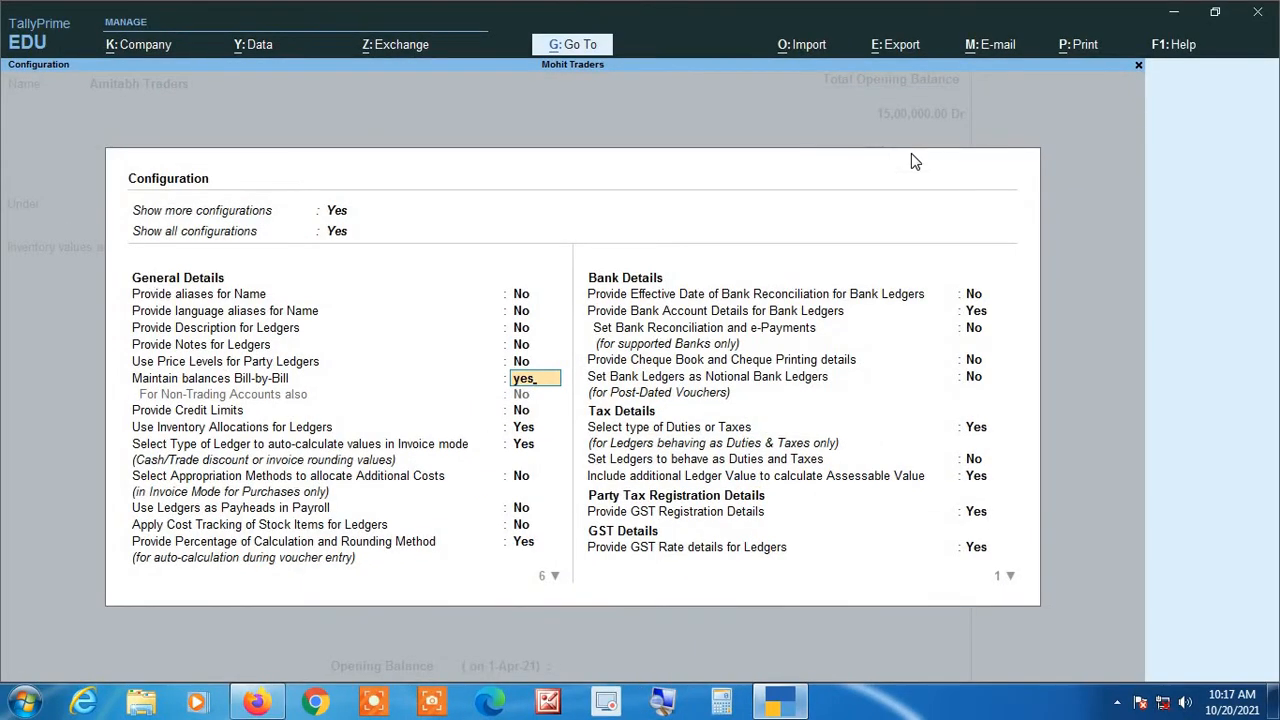
key(ctrl+a)
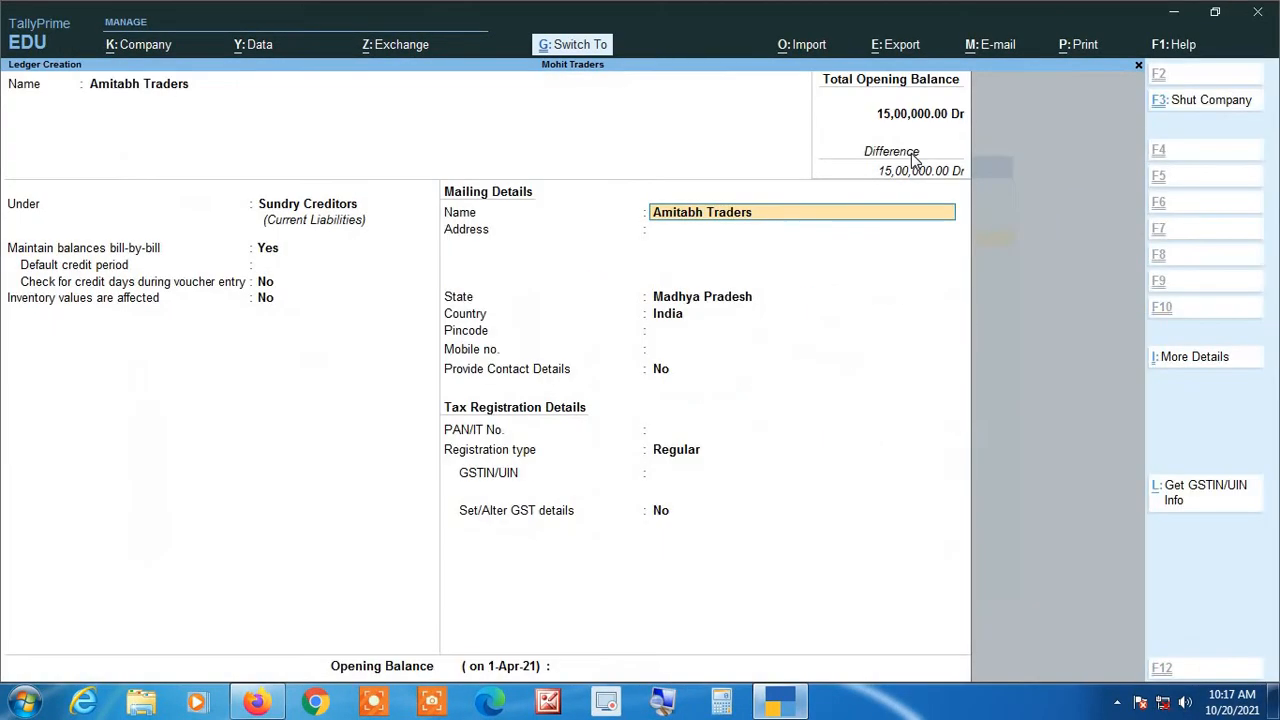
Step: Accept Yes for maintaining balances bill-by-bill, a blank default credit period and No for checking credit days during voucher entry
key(BackSpace)
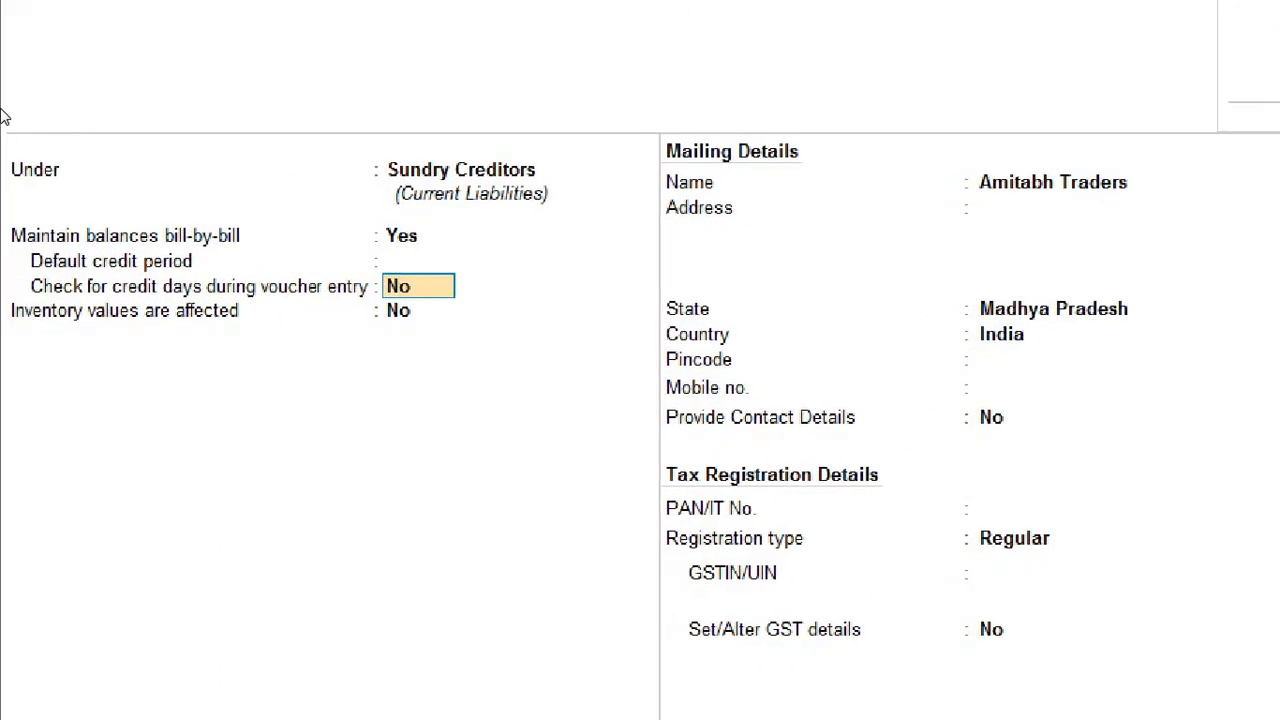
key(Up)
key(Up)
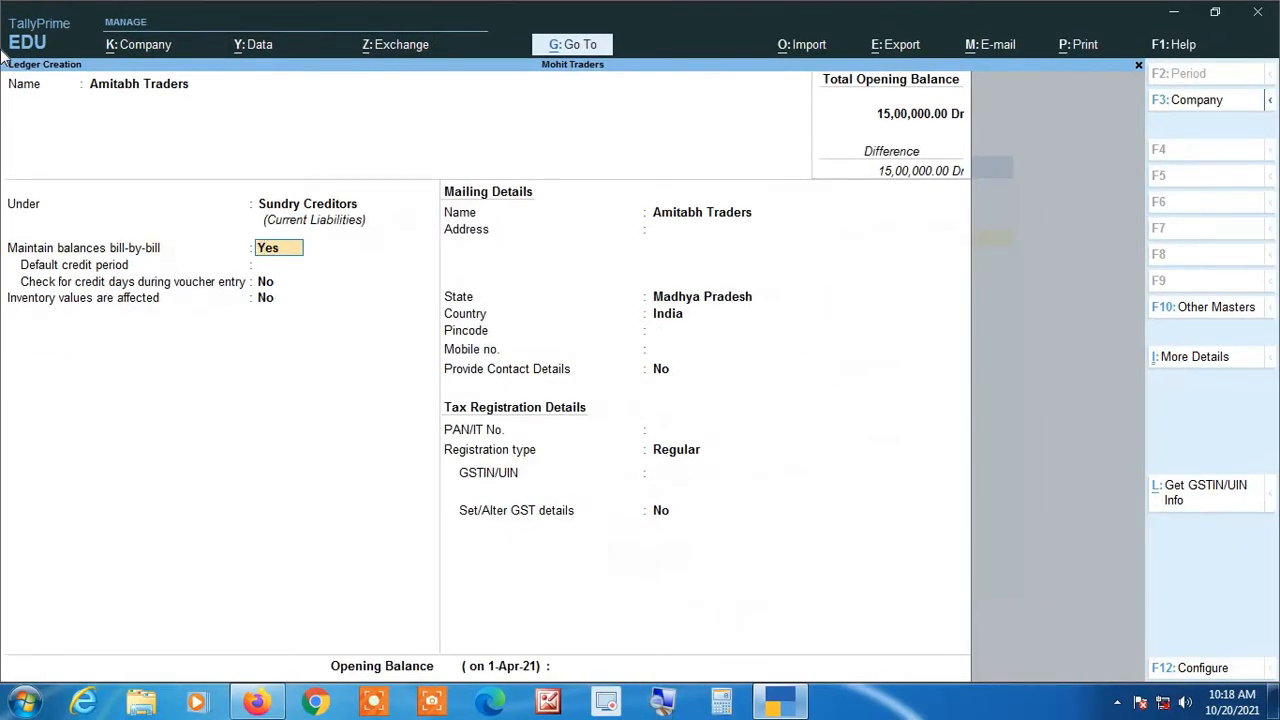
key(Return)
key(Return)
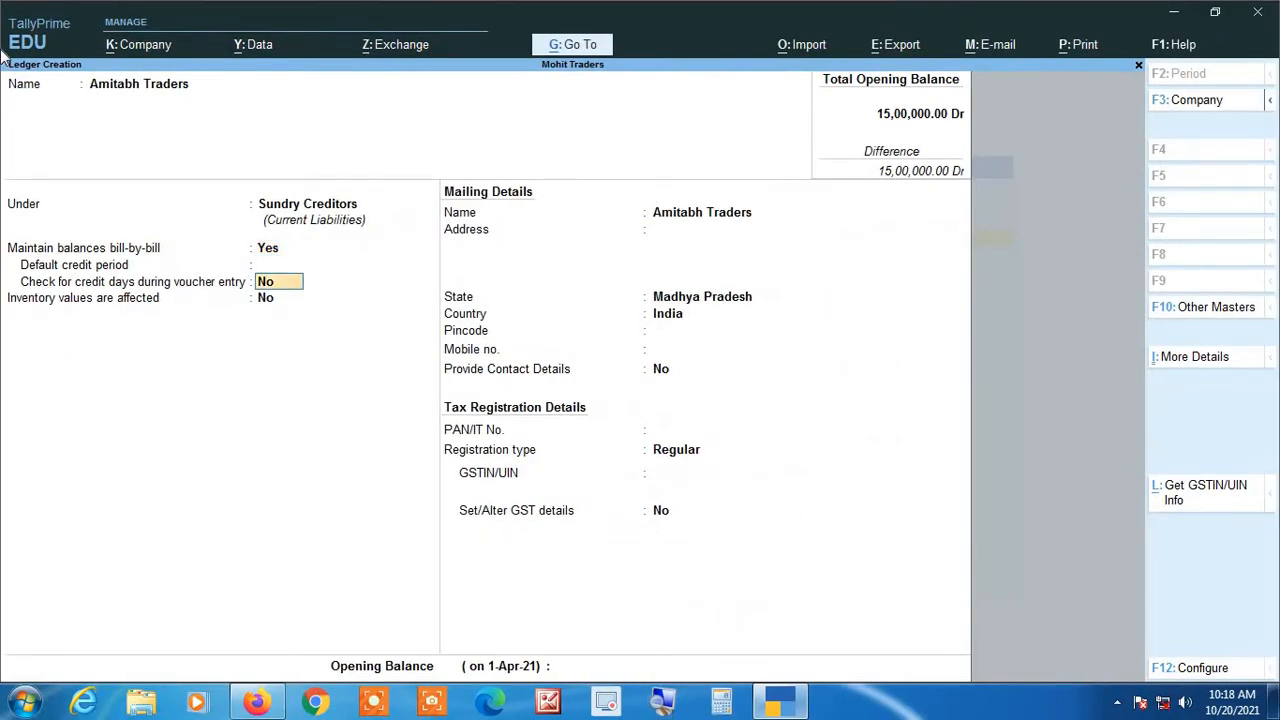
key(Return)
Step: Set the mailing state of the Amitabh Traders ledger to Delhi, leaving the address and PAN blank
key(Return)
key(Return)
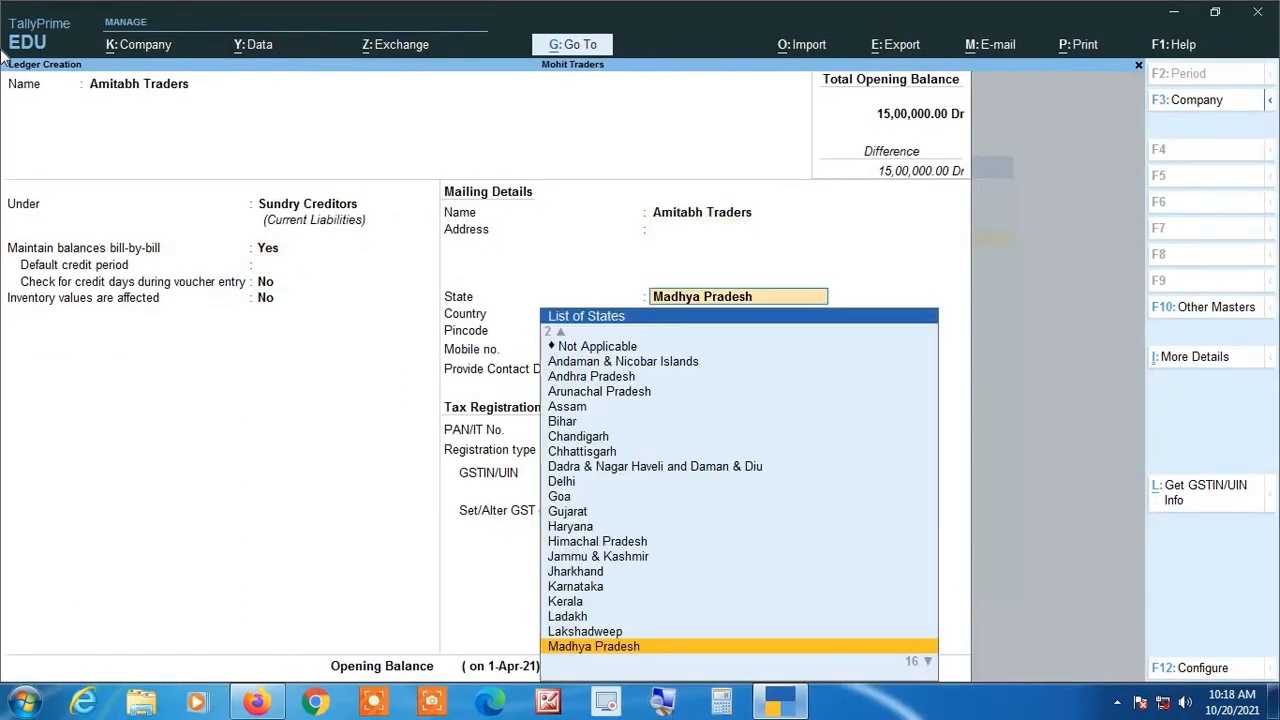
text(Del)
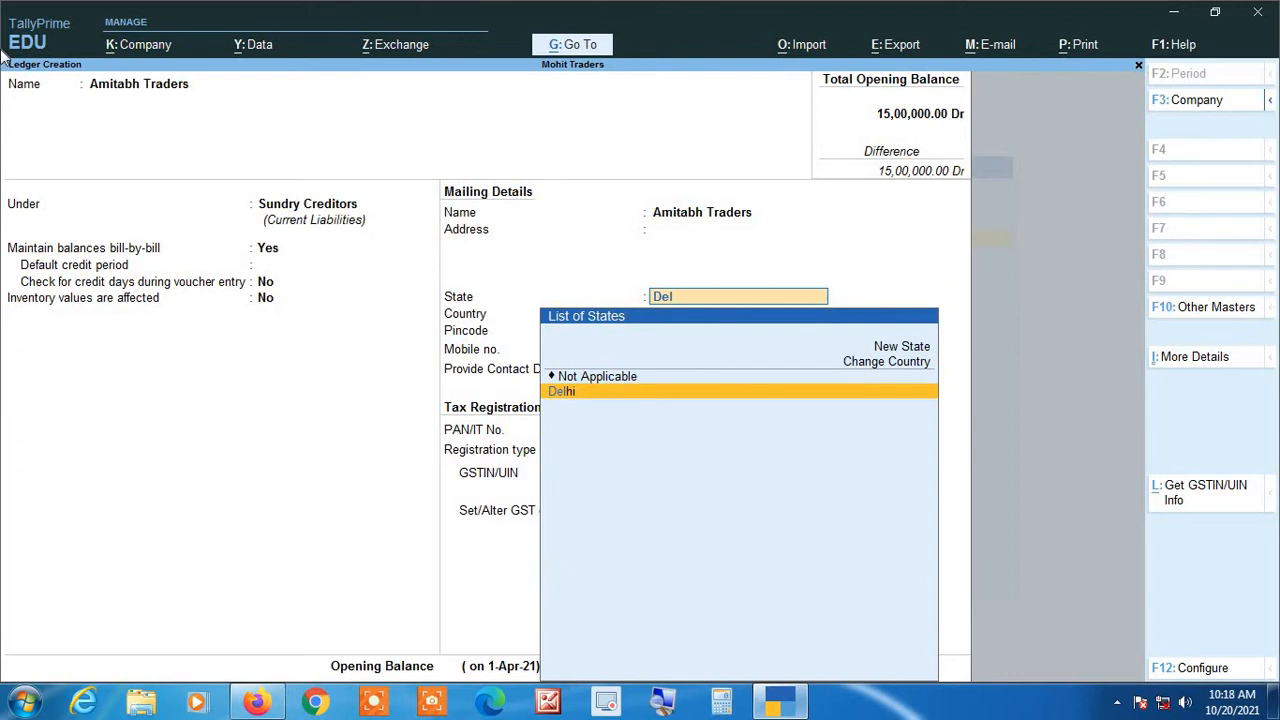
key(Return)
key(Return)
key(Return)
key(Return)
key(Return)
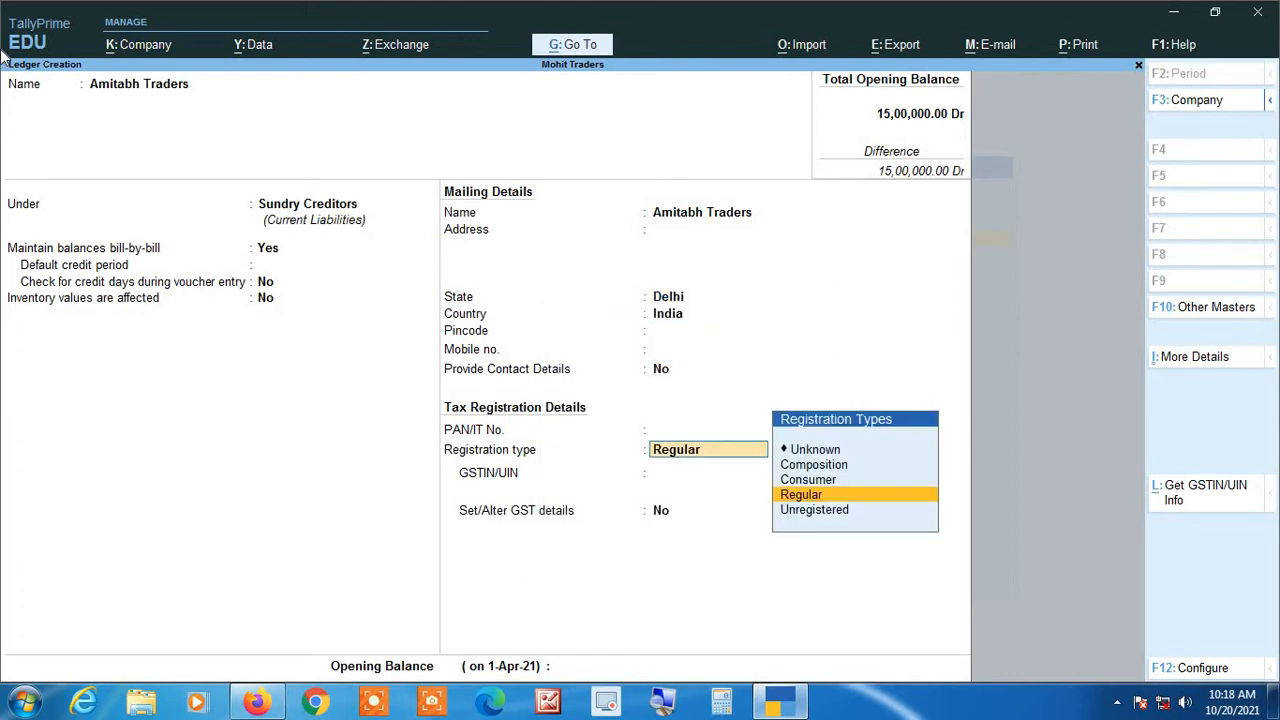
Step: Keep the registration type Regular, enter the supplier's GSTIN with Set/Alter GST details as No, and save the Amitabh Traders ledger
key(Return)
text(07HUY)
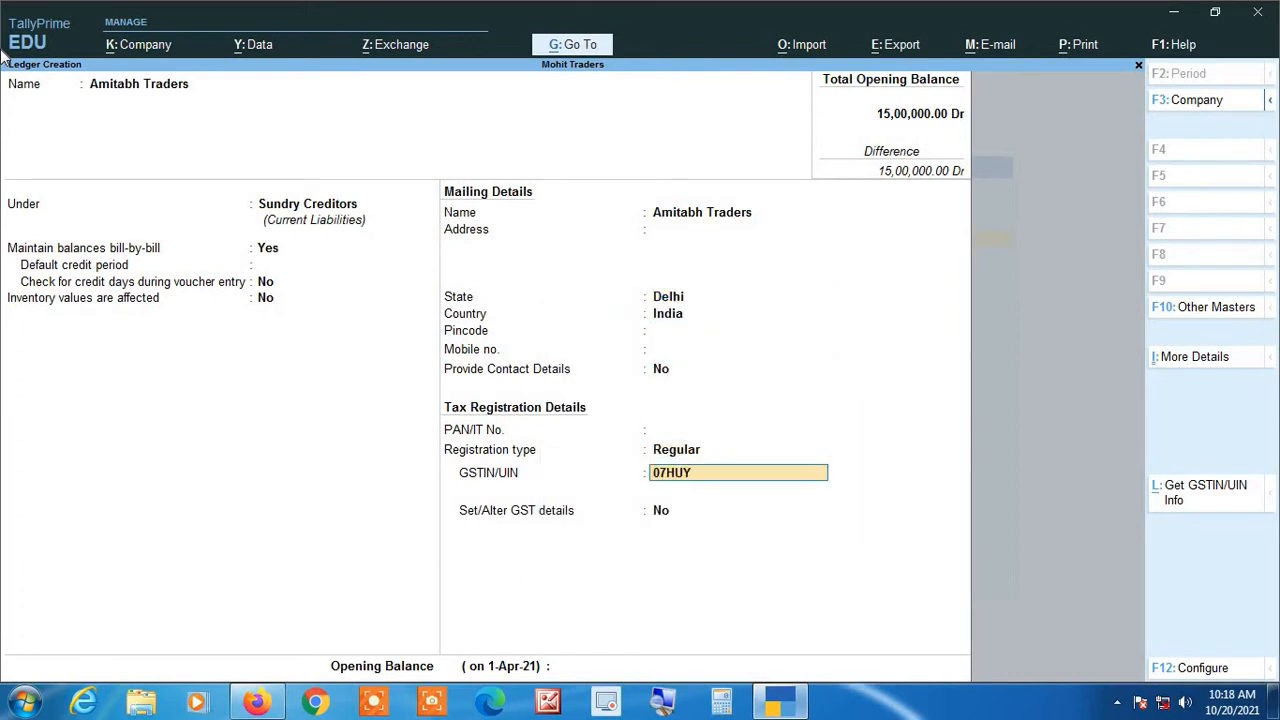
text(GF1254K1Z8)
key(Return)
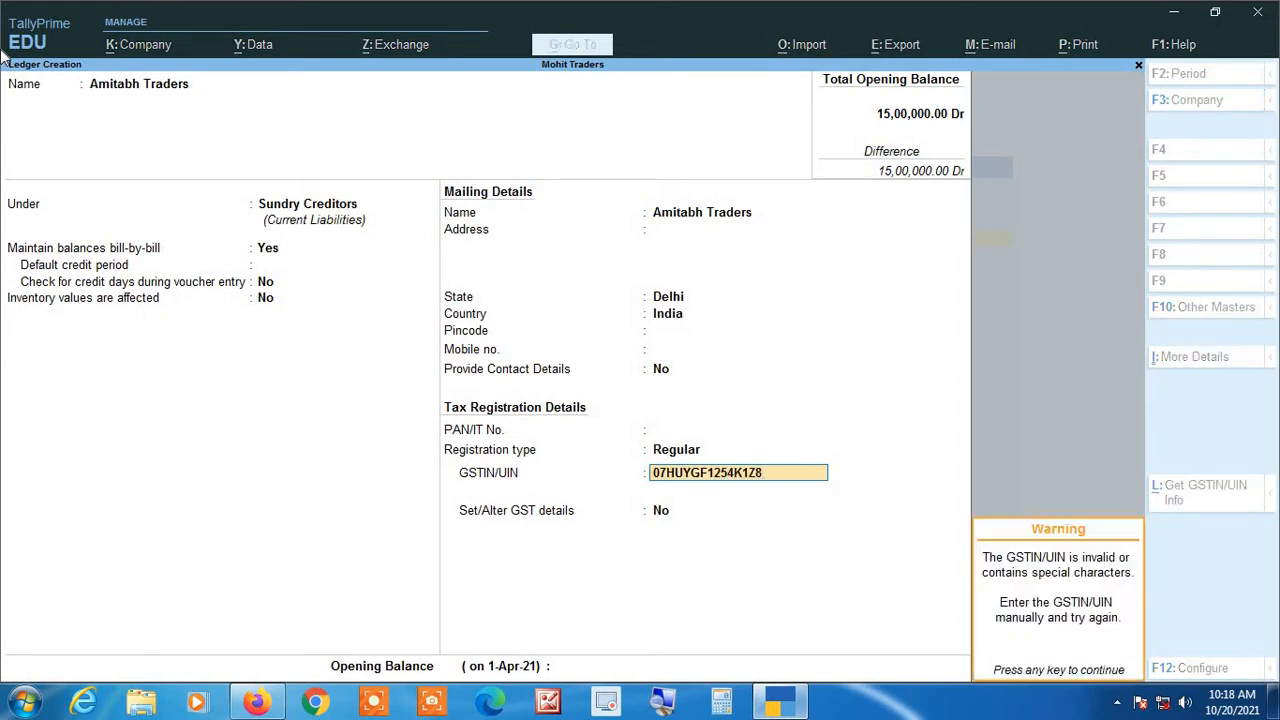
key(Return)
key(Return)
key(Return)
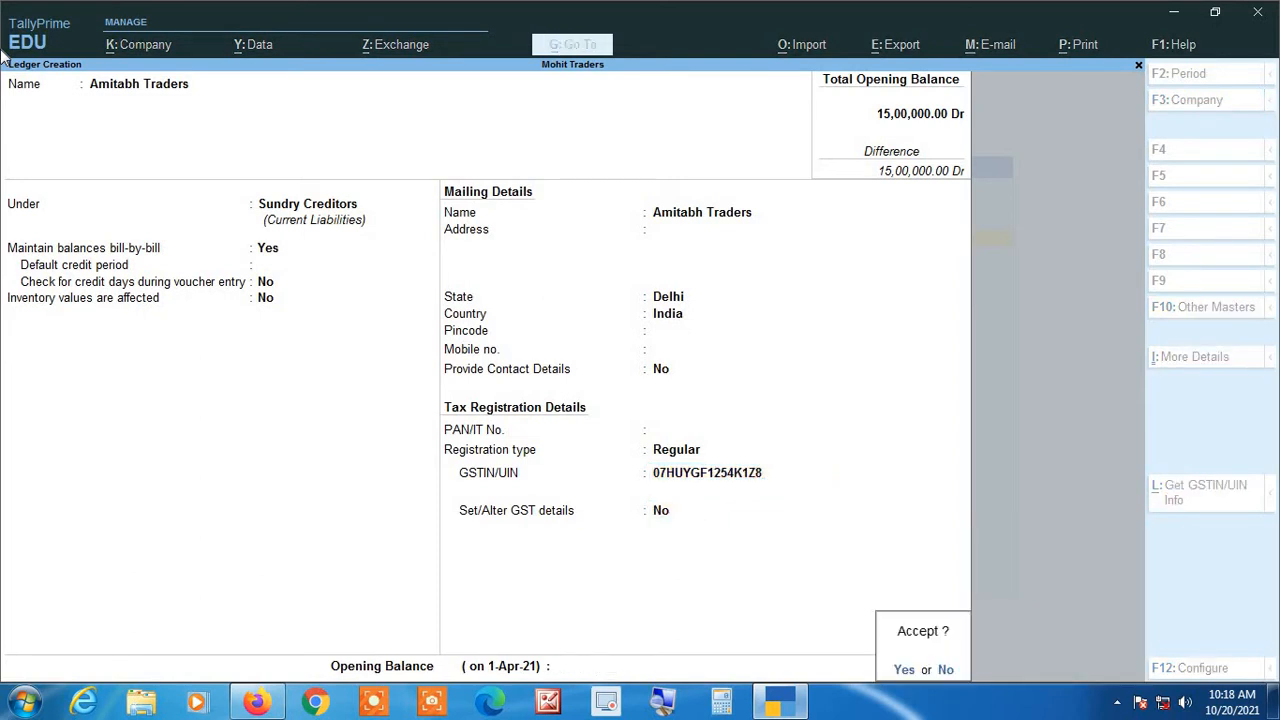
key(Return)
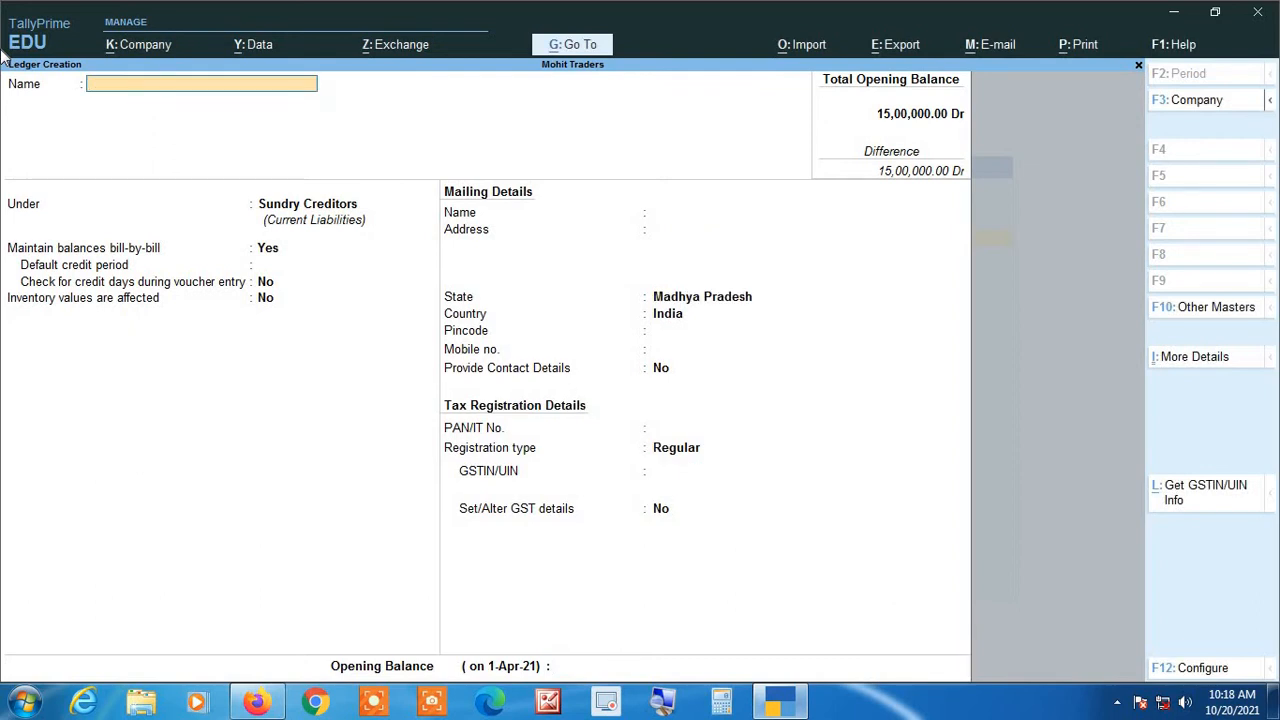
Step: Start a new ledger named Rohit Traders under Sundry Debtors, accepting Yes for maintaining balances bill-by-bill
text(Rohit traders)
key(Return)
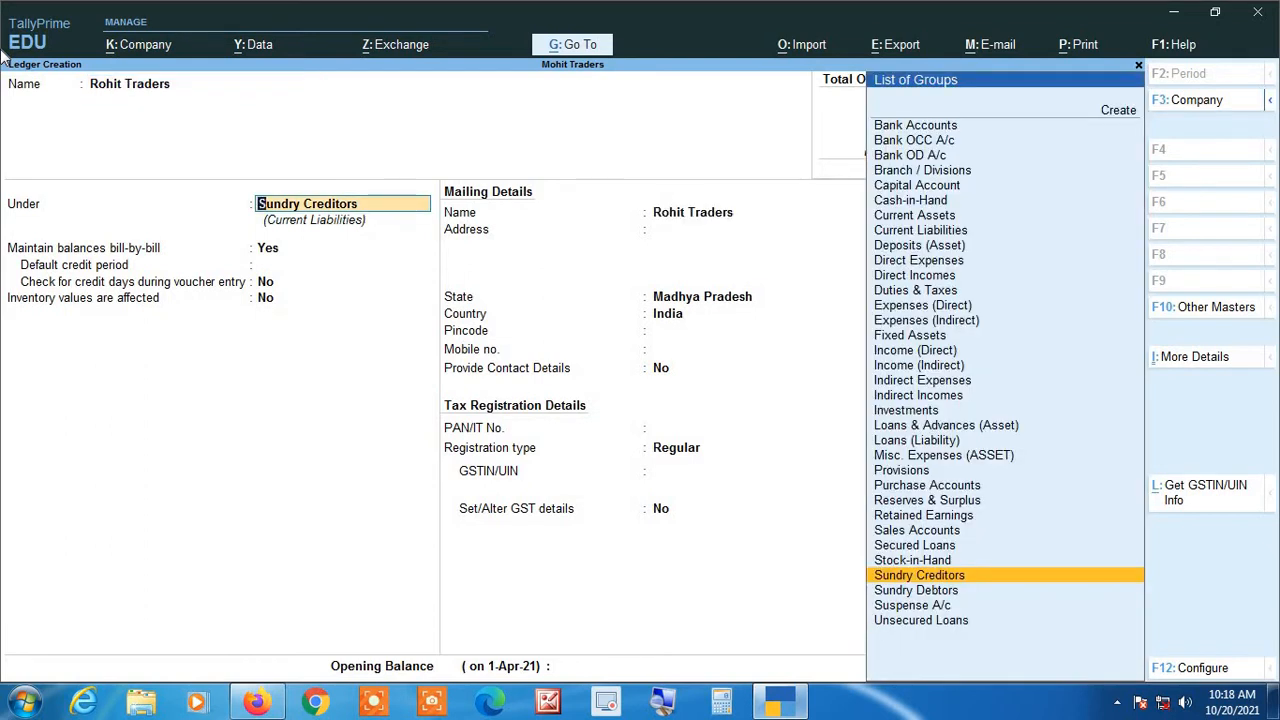
key(Down)
key(Return)
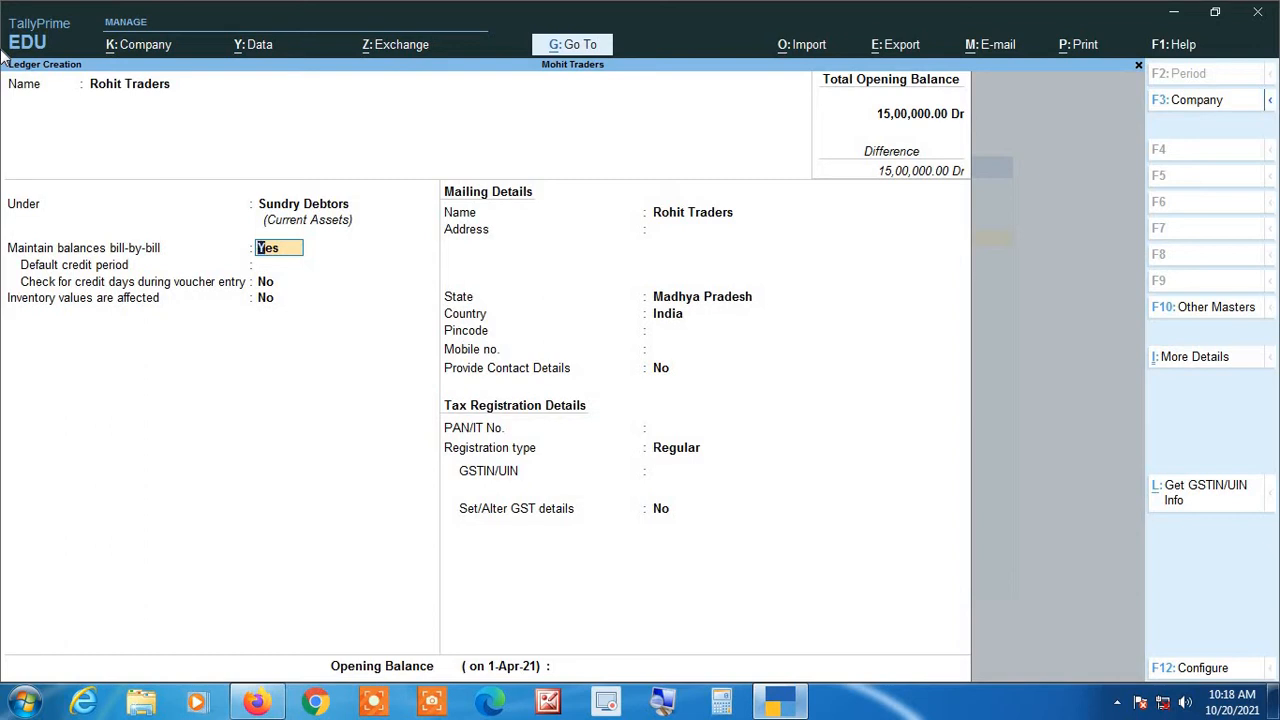
key(Return)
key(Return)
key(Return)
Step: Set the mailing state of the Rohit Traders ledger to Uttar Pradesh, leaving the address blank
key(Return)
key(Return)
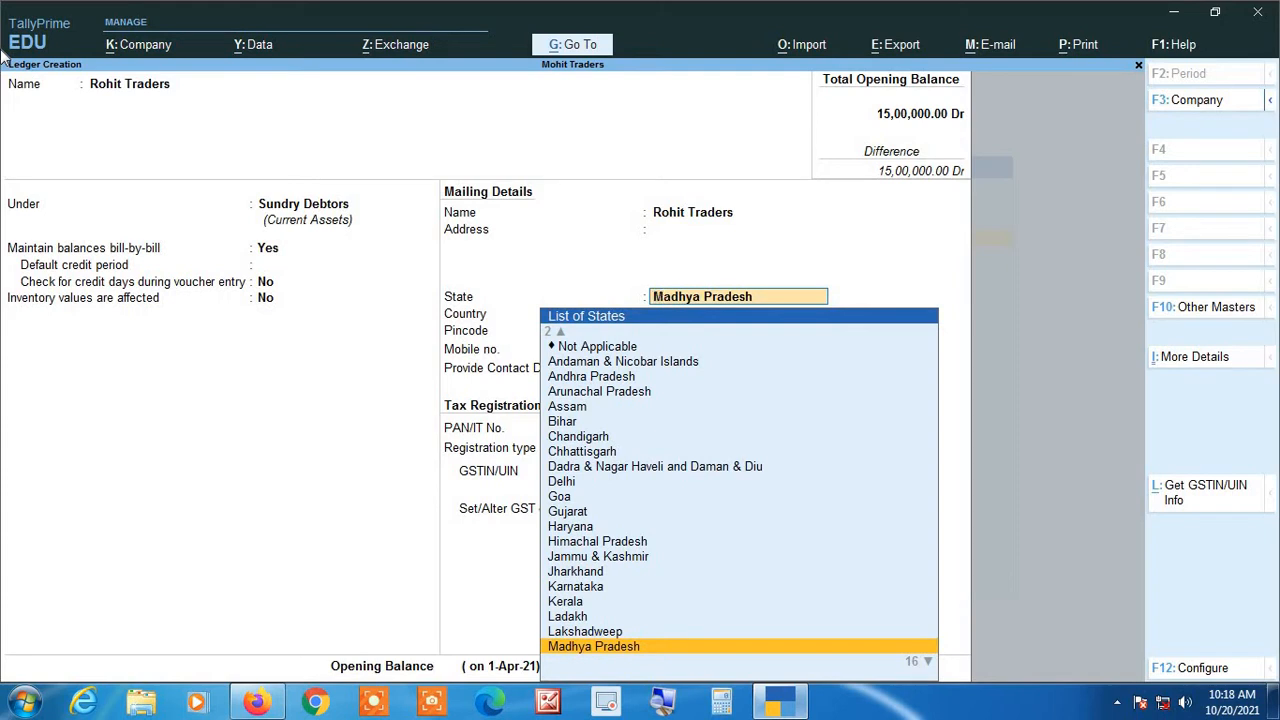
text(U)
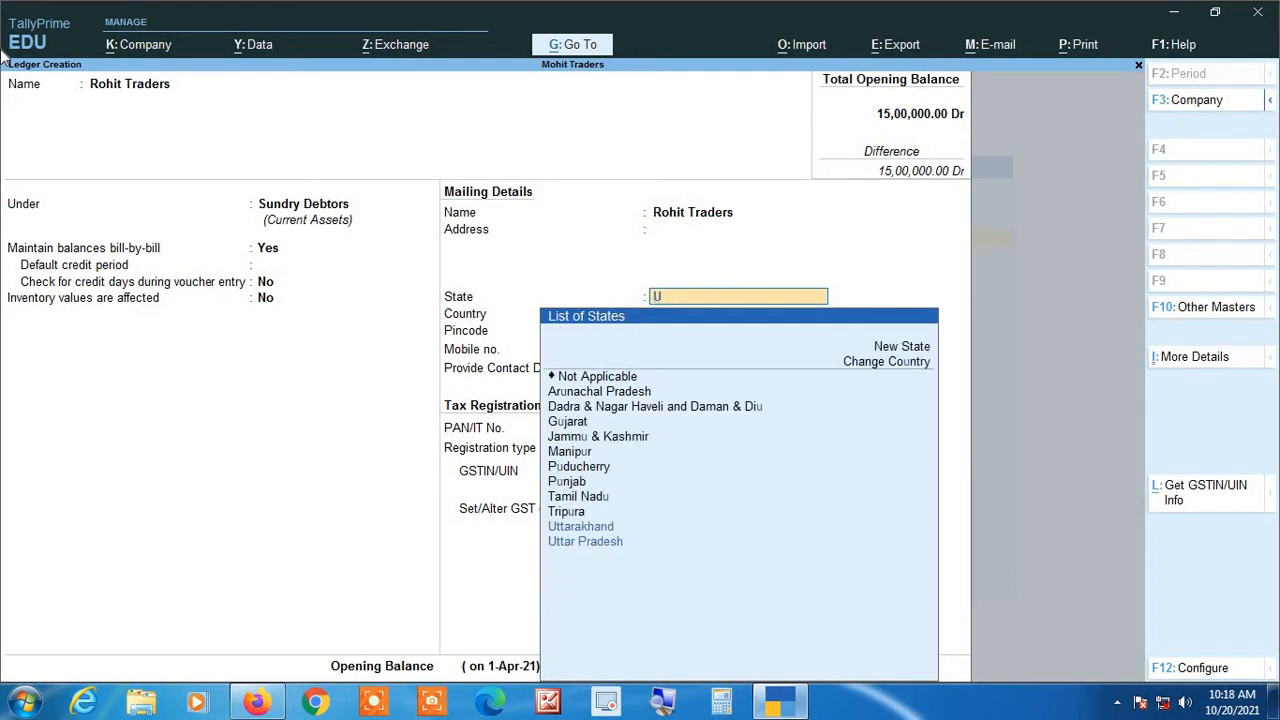
key(Down)
key(Down)
key(Return)
key(Return)
key(Return)
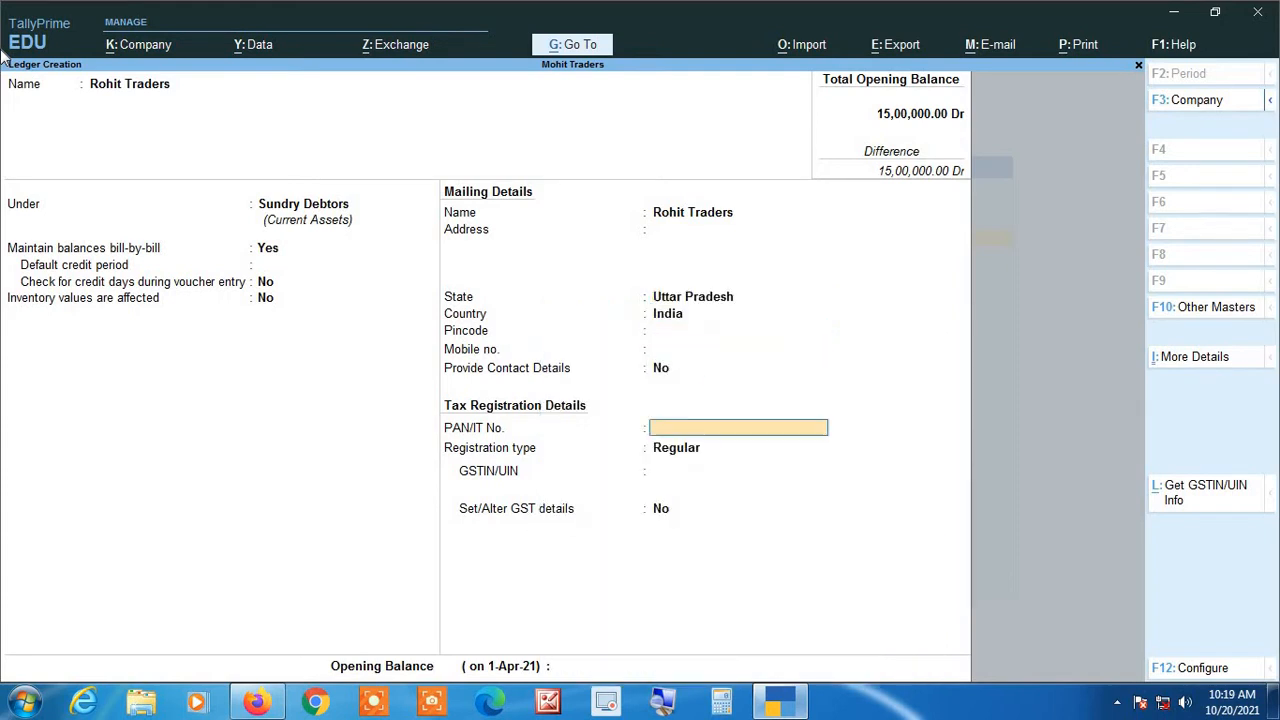
Step: Keep the registration type Regular, enter the customer's GSTIN, and save the Rohit Traders ledger without an opening balance
key(Return)
key(Return)
text(09)
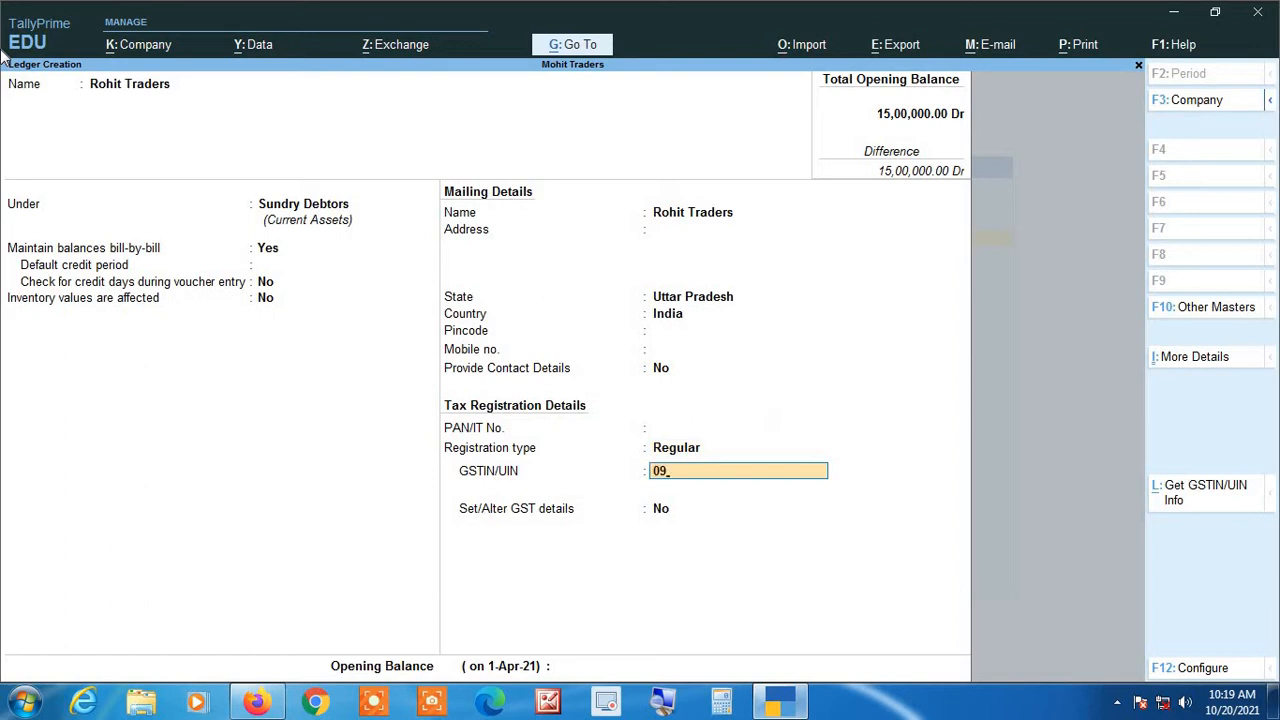
text(JUHYG1254K1Z4)
key(Return)
key(Return)
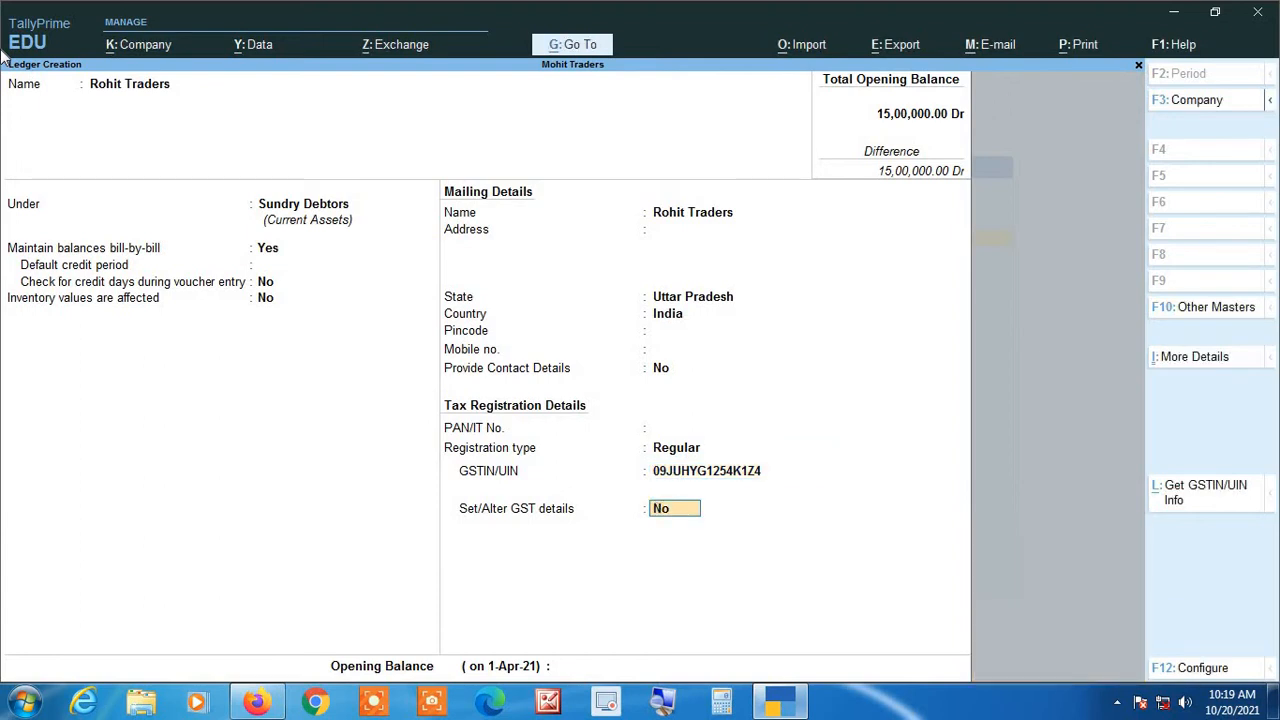
key(Return)
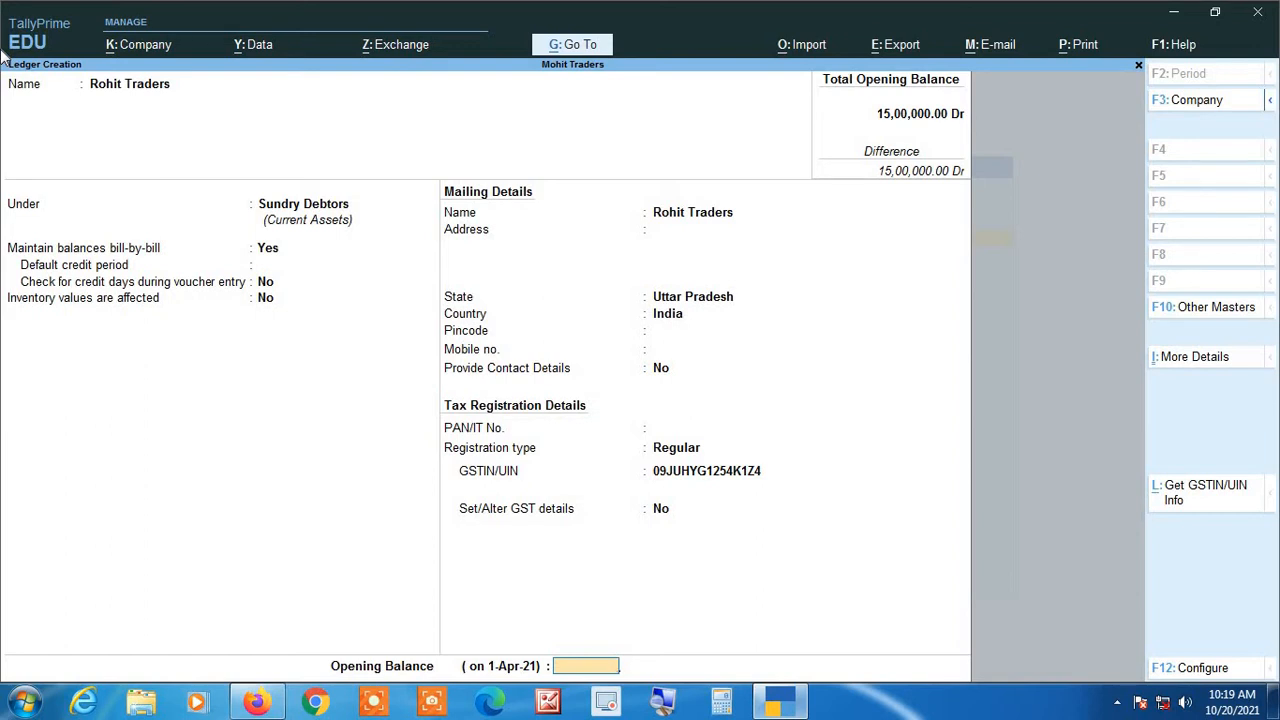
key(Return)
key(Return)
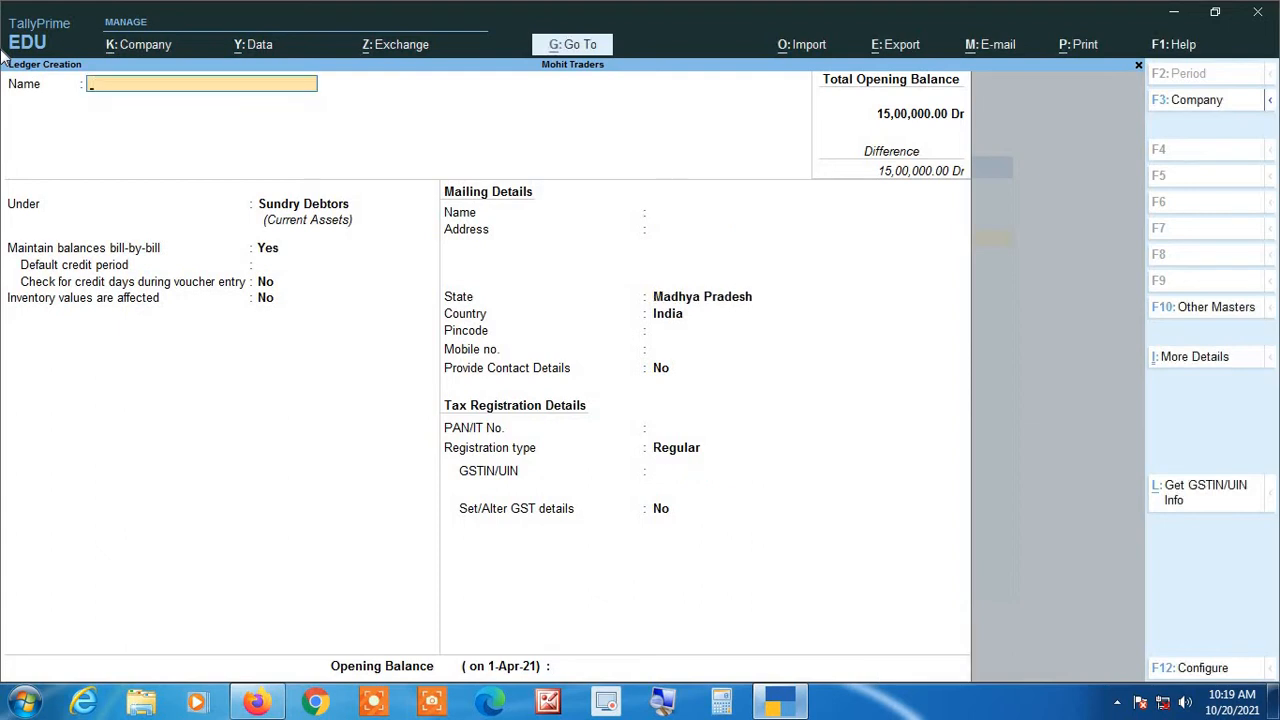
Step: Leave ledger creation and start a new purchase voucher from the accounting vouchers
key(Escape)
key(y)
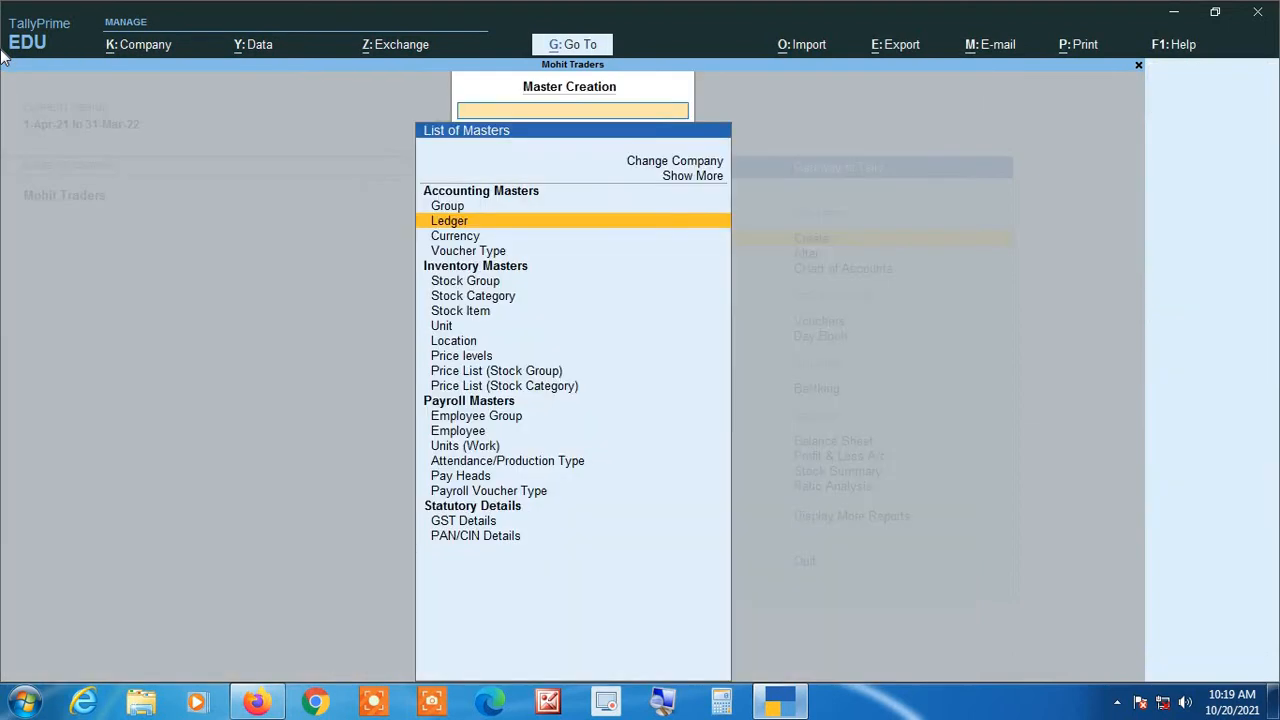
key(Escape)
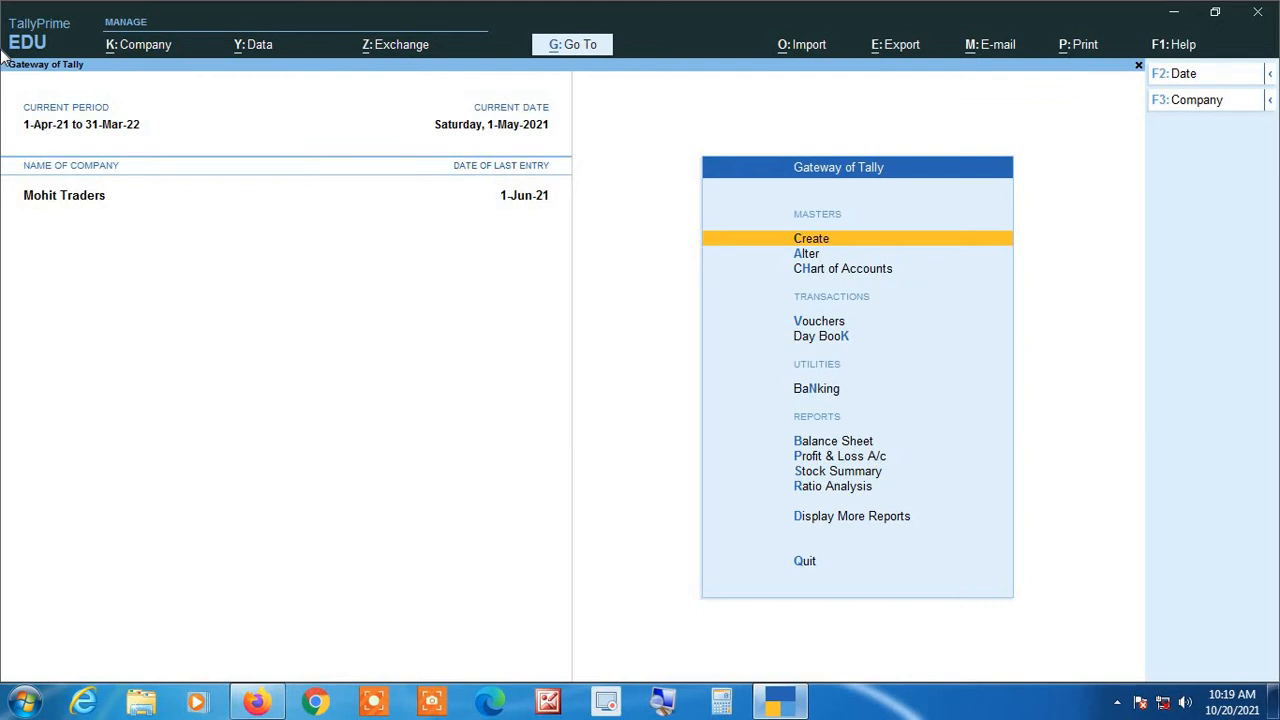
key(Down)
key(Down)
key(Down)
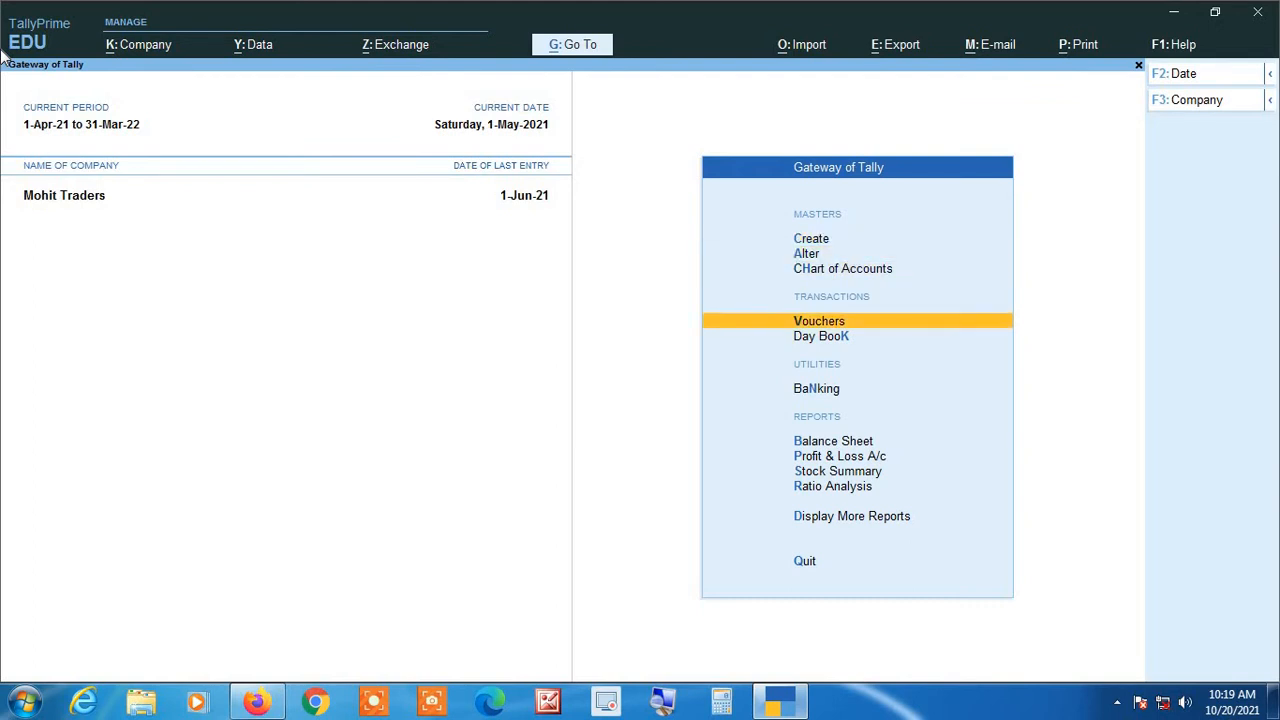
key(Return)
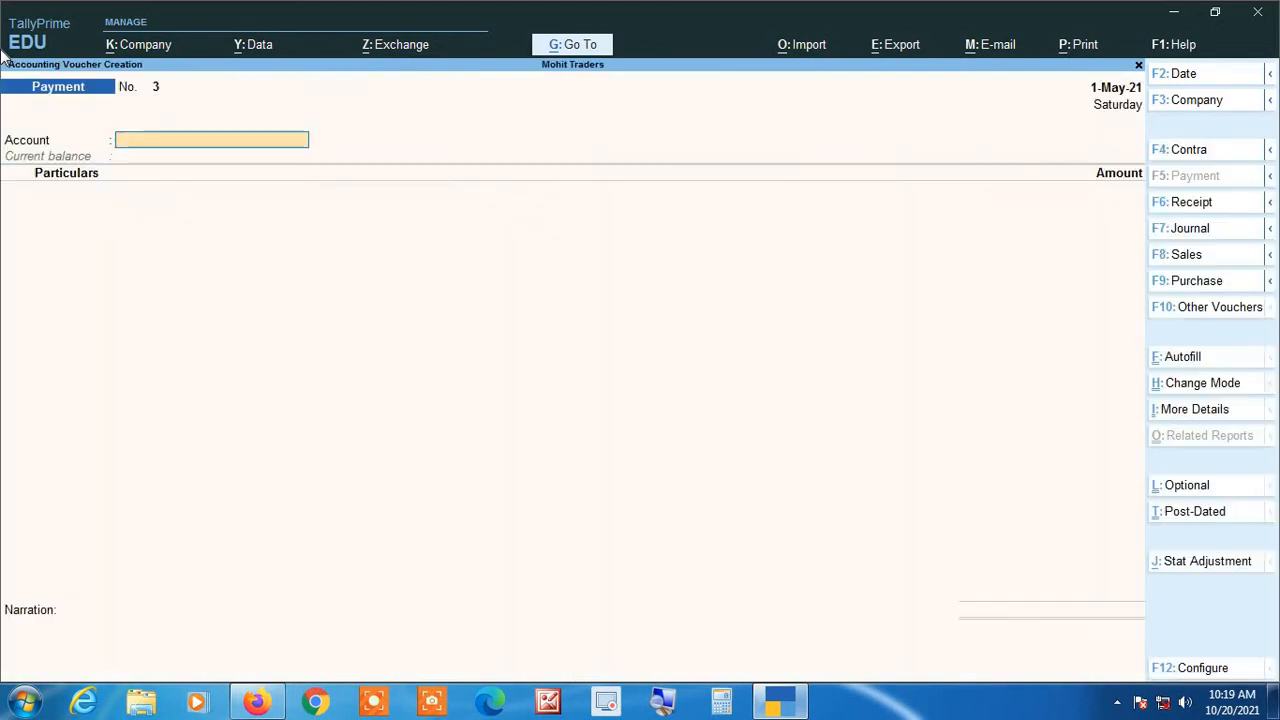
click(1196, 281)
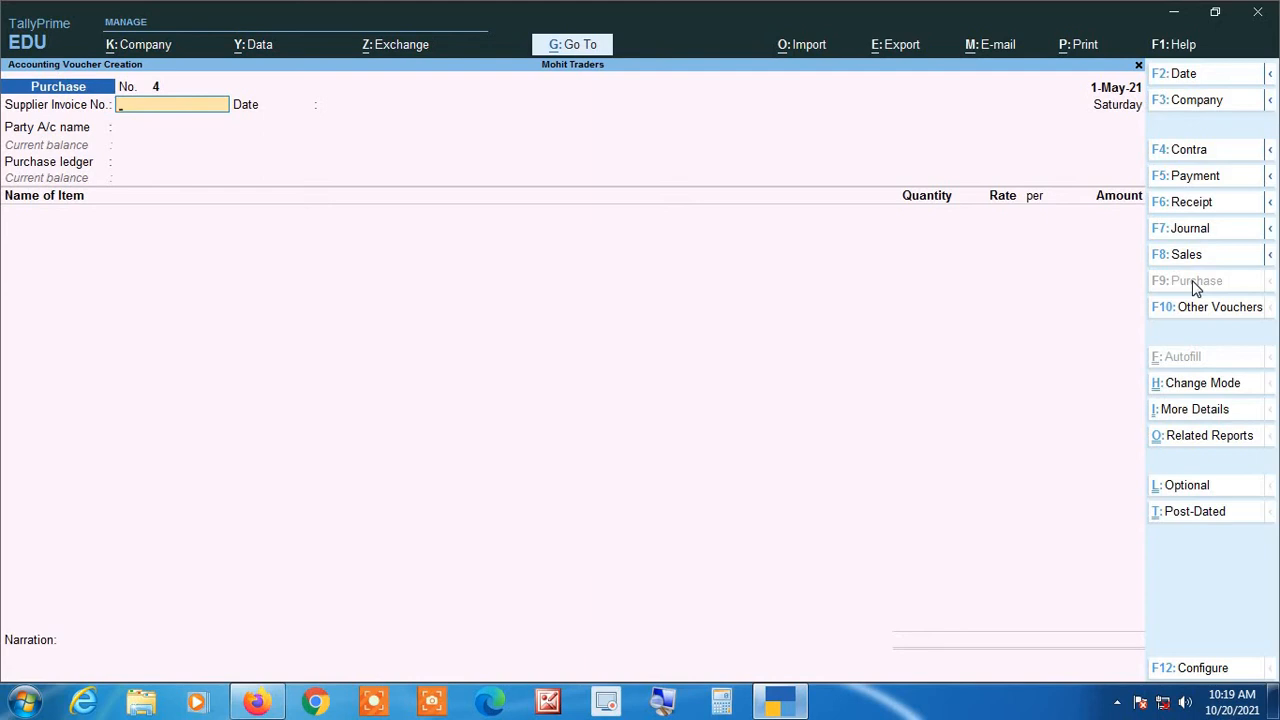
Step: Enter supplier invoice number gst/0015 dated 1-May-21, with Amitabh Traders as the party and PURCHASE as the purchase ledger
text(gst/0015)
key(Return)
key(Return)
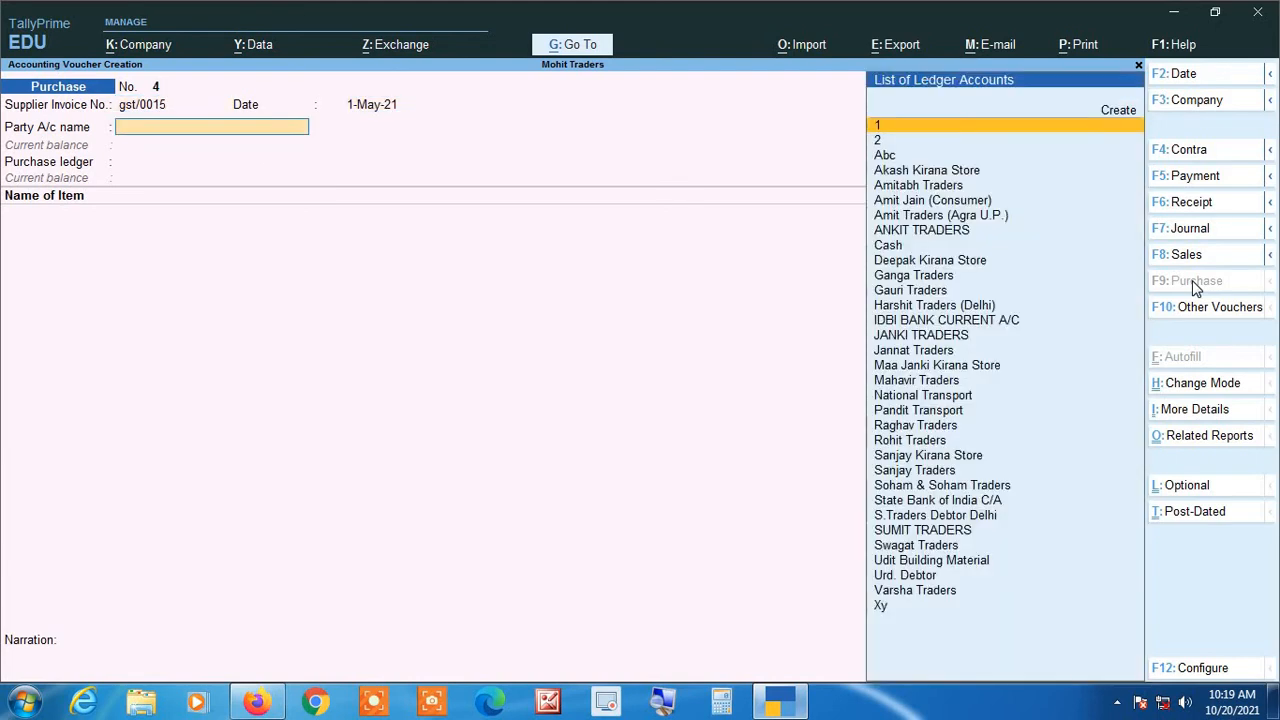
text(Ami)
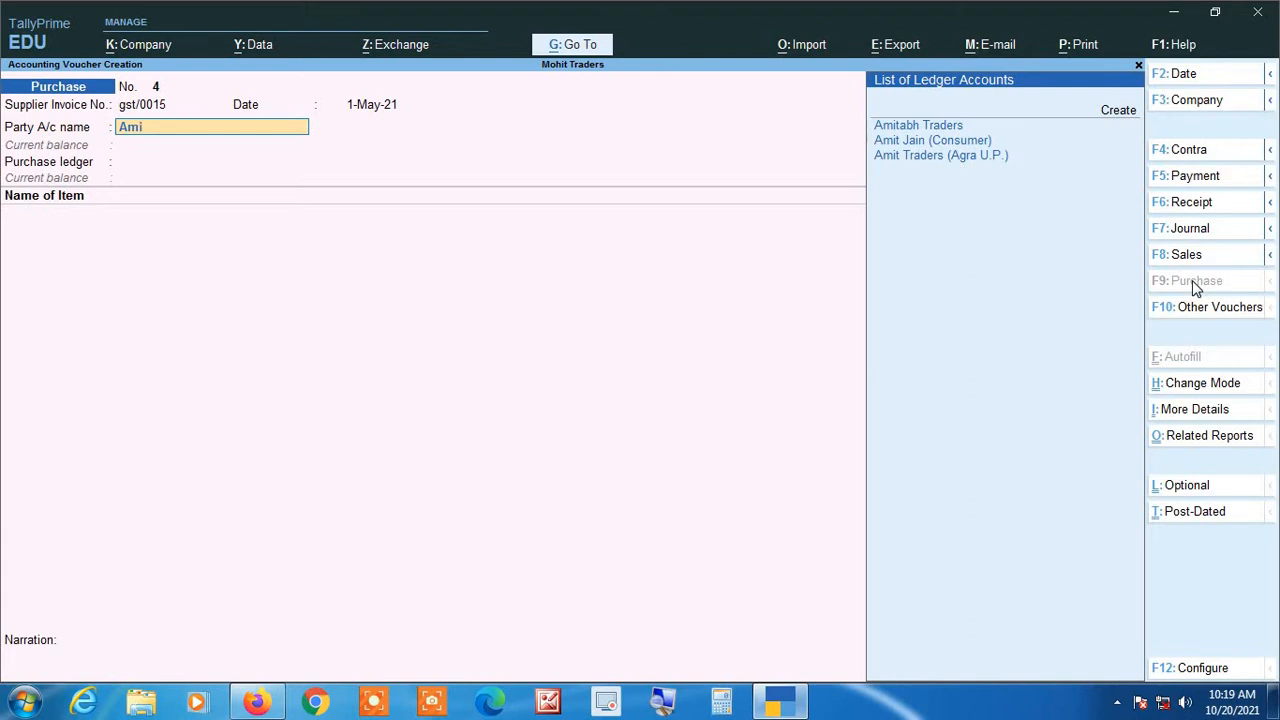
key(Return)
key(Return)
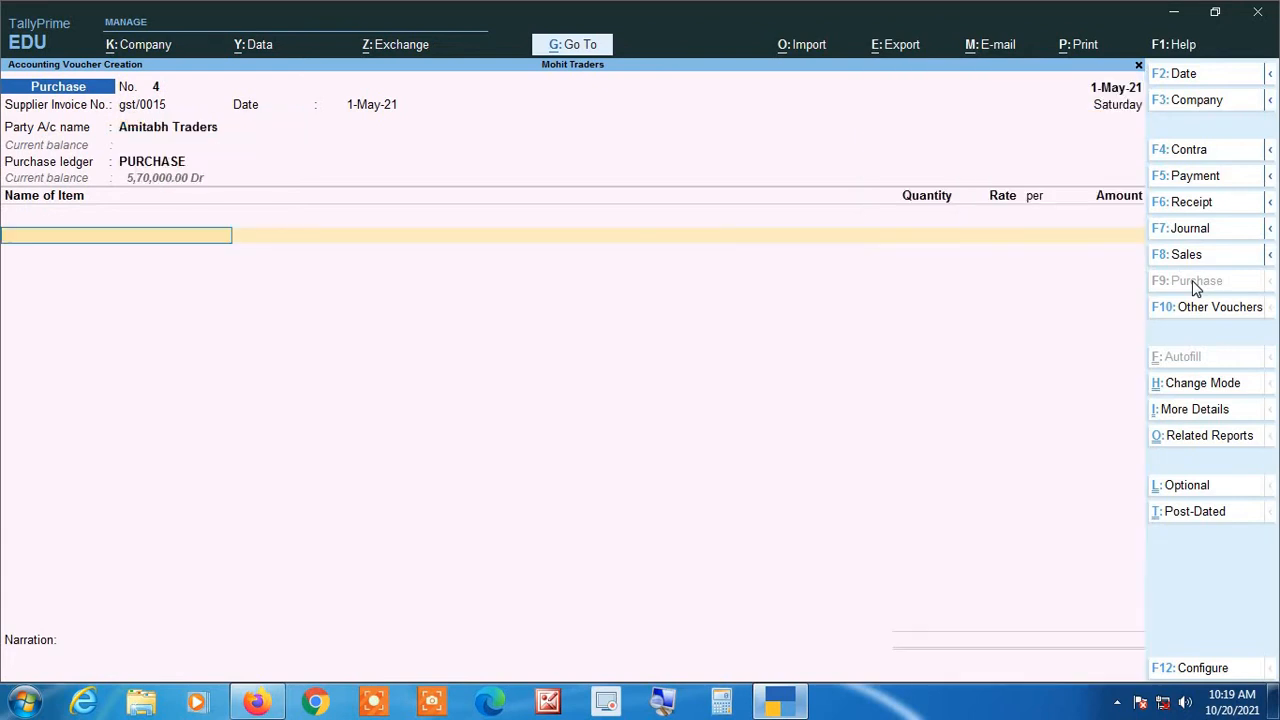
Step: Add 200 kgs of Almonds at a rate of 180 to the purchase voucher
text(Al)
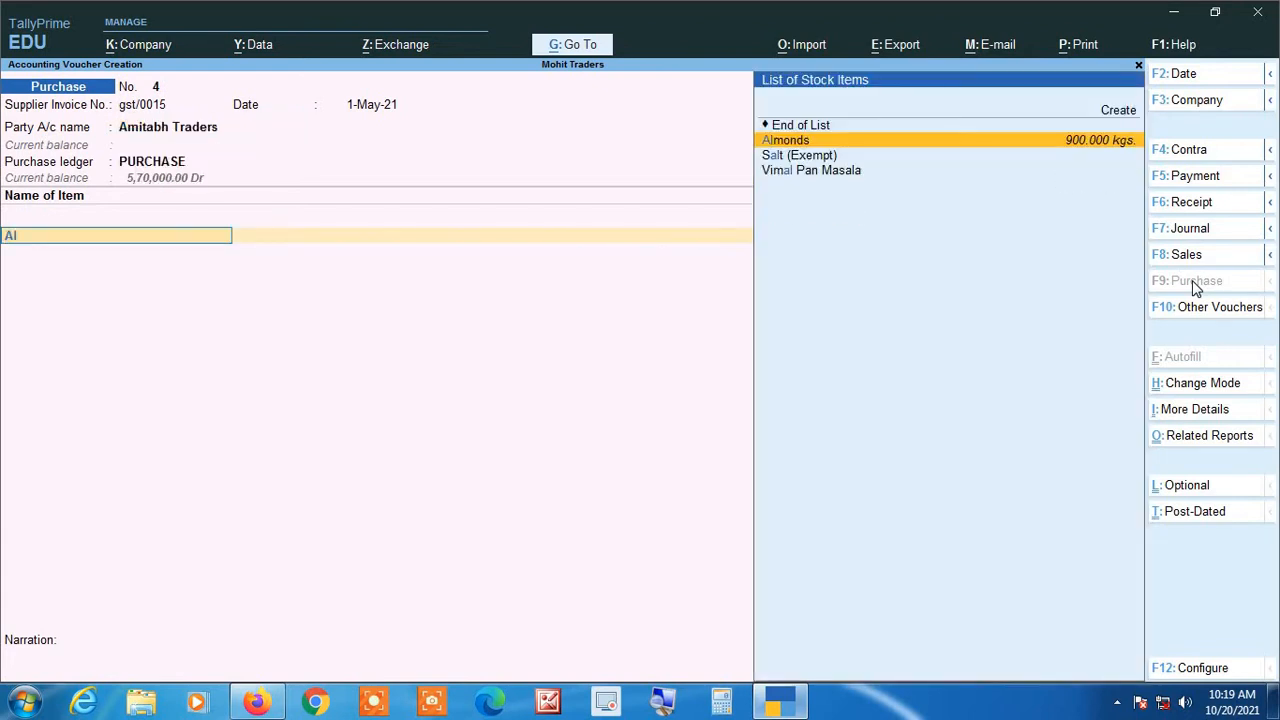
key(Return)
text(200)
key(Return)
key(Return)
key(Return)
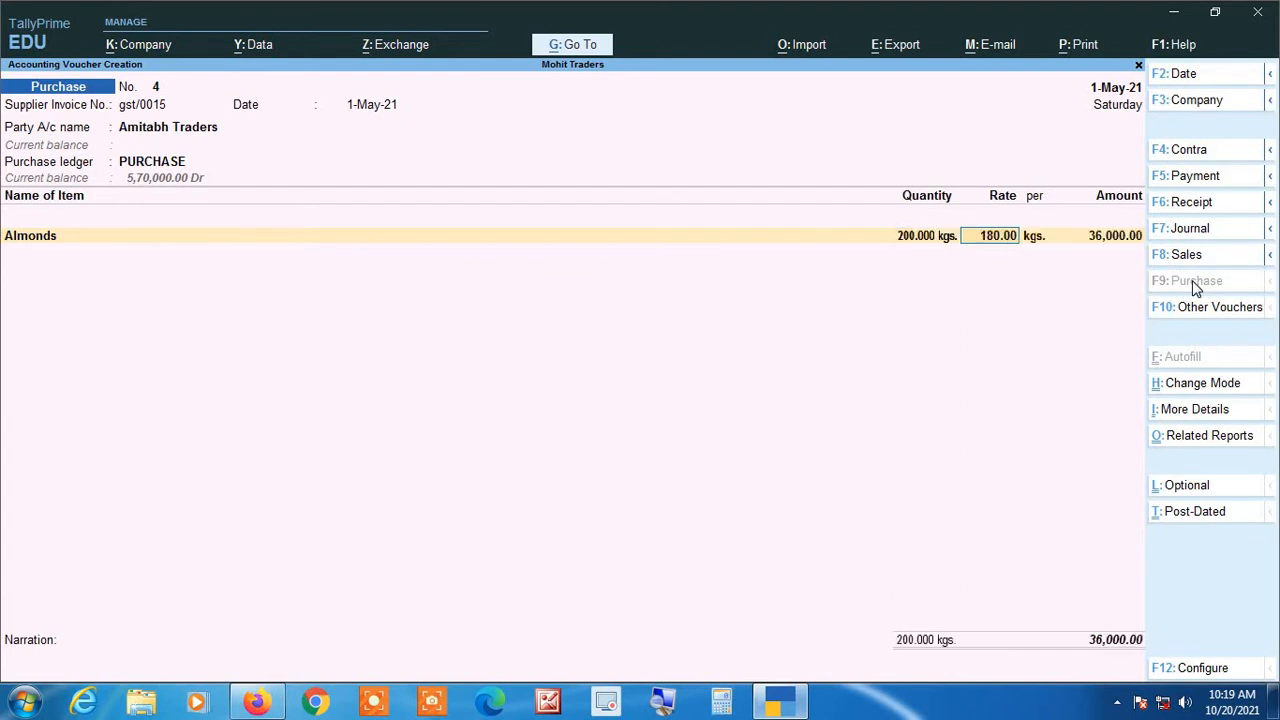
Step: Add 100 kgs of Supari at a rate of 320 to the purchase voucher and finish the item list
text(Su)
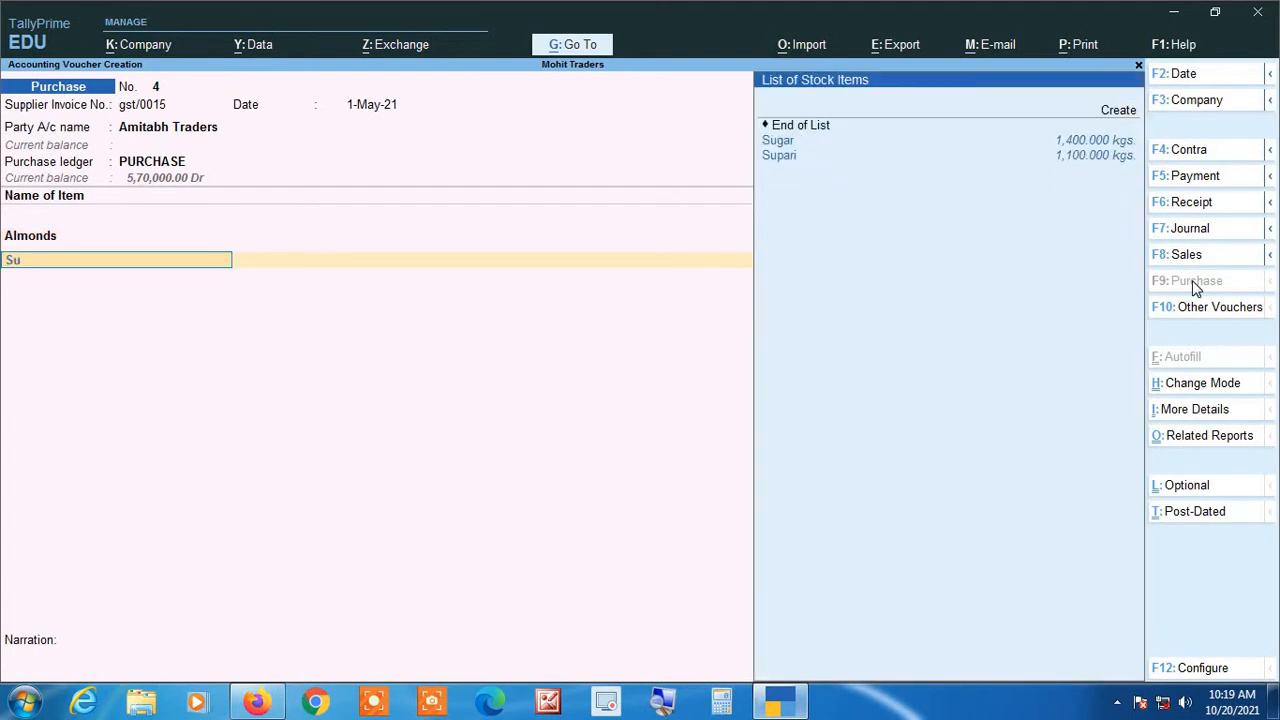
key(Down)
key(Return)
text(100)
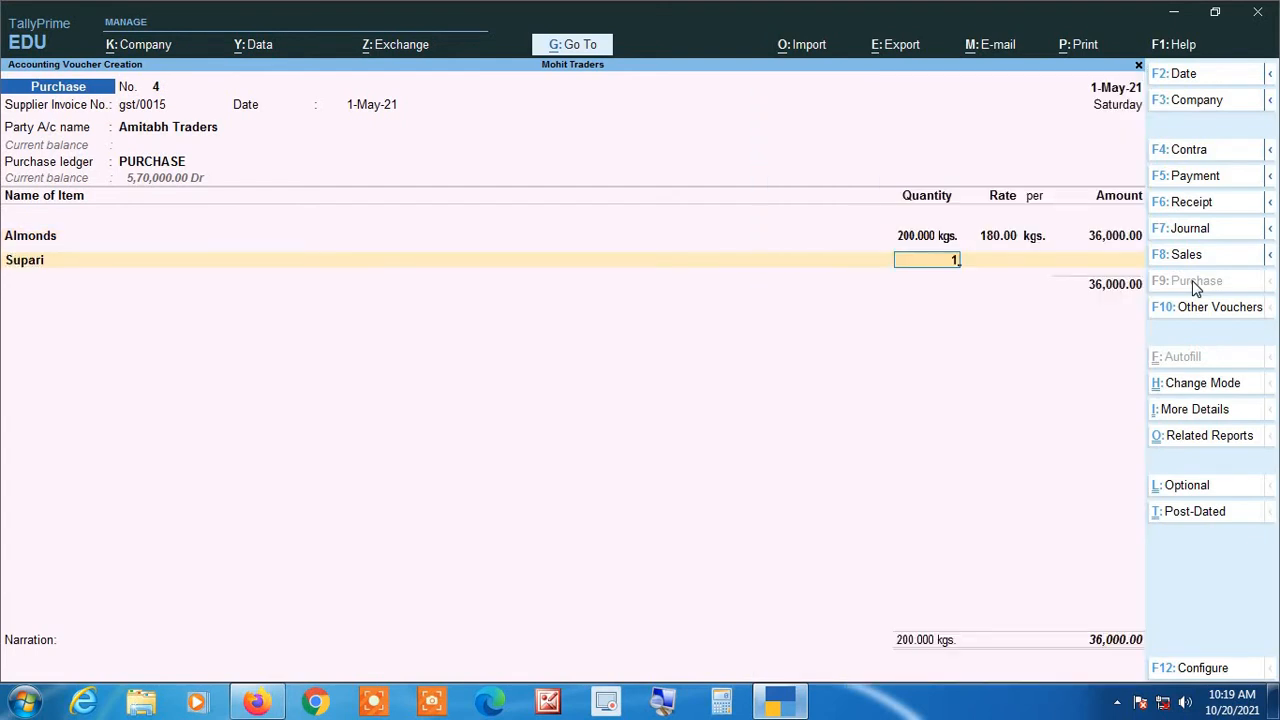
key(Return)
key(Return)
key(Return)
key(Return)
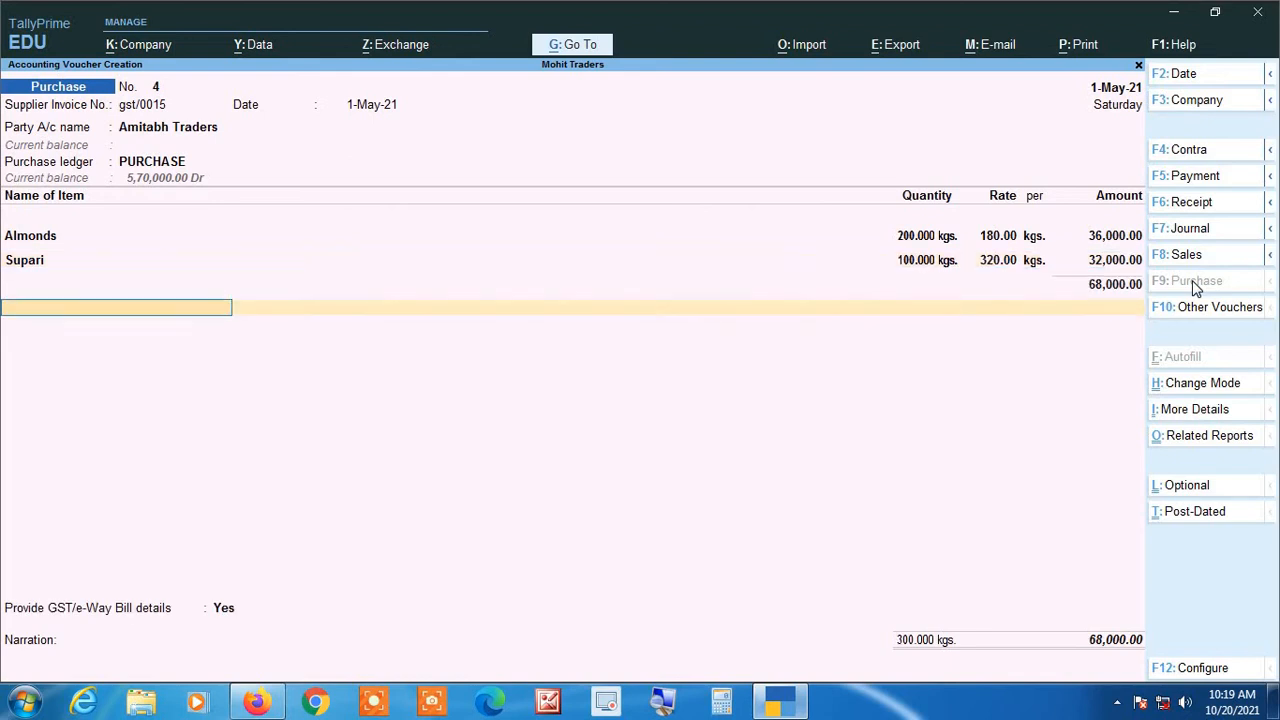
Step: Apply the IGST ledger to the purchase and proceed to the bill-wise details with Provide GST/e-Way Bill details set to No
text(Ig)
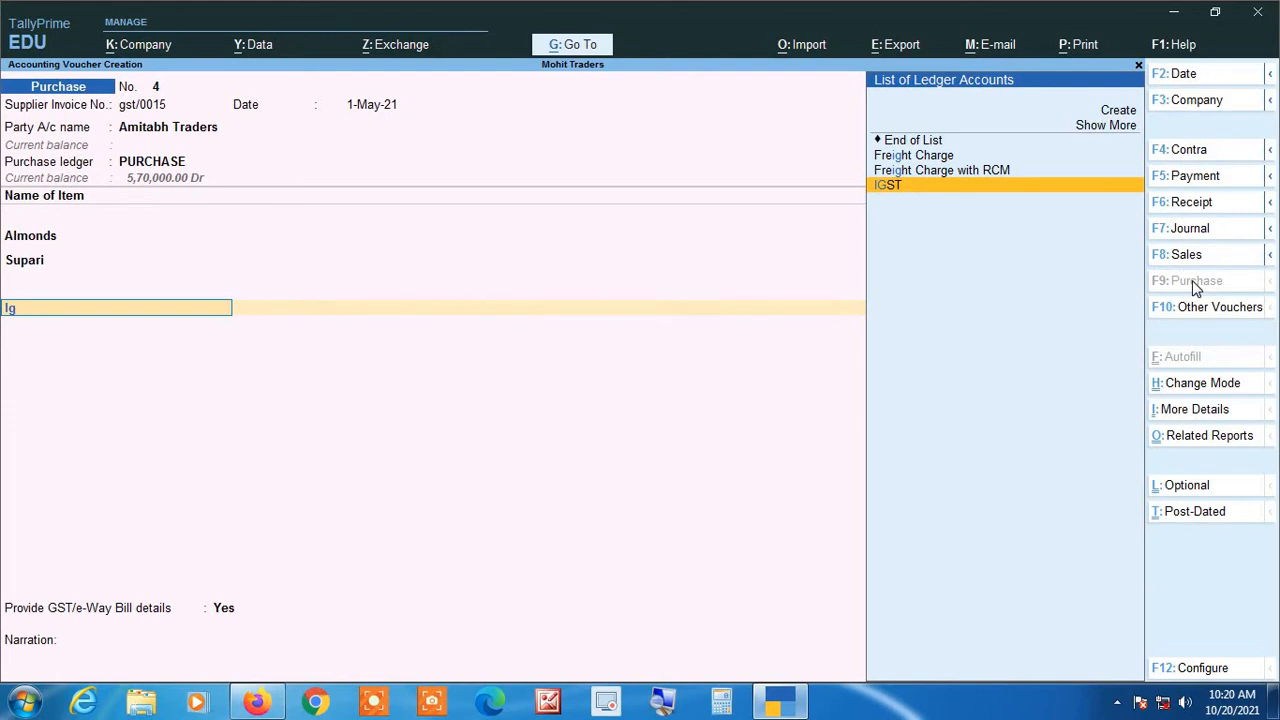
key(Return)
key(Return)
key(Return)
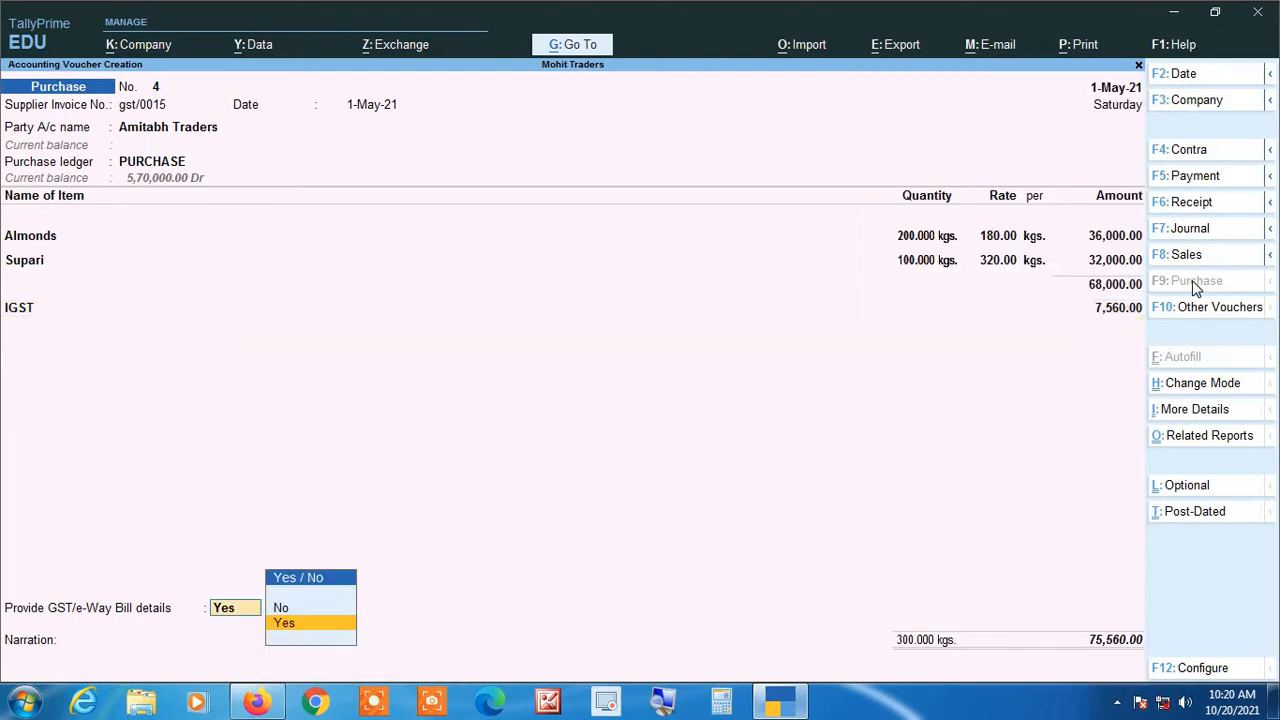
key(Up)
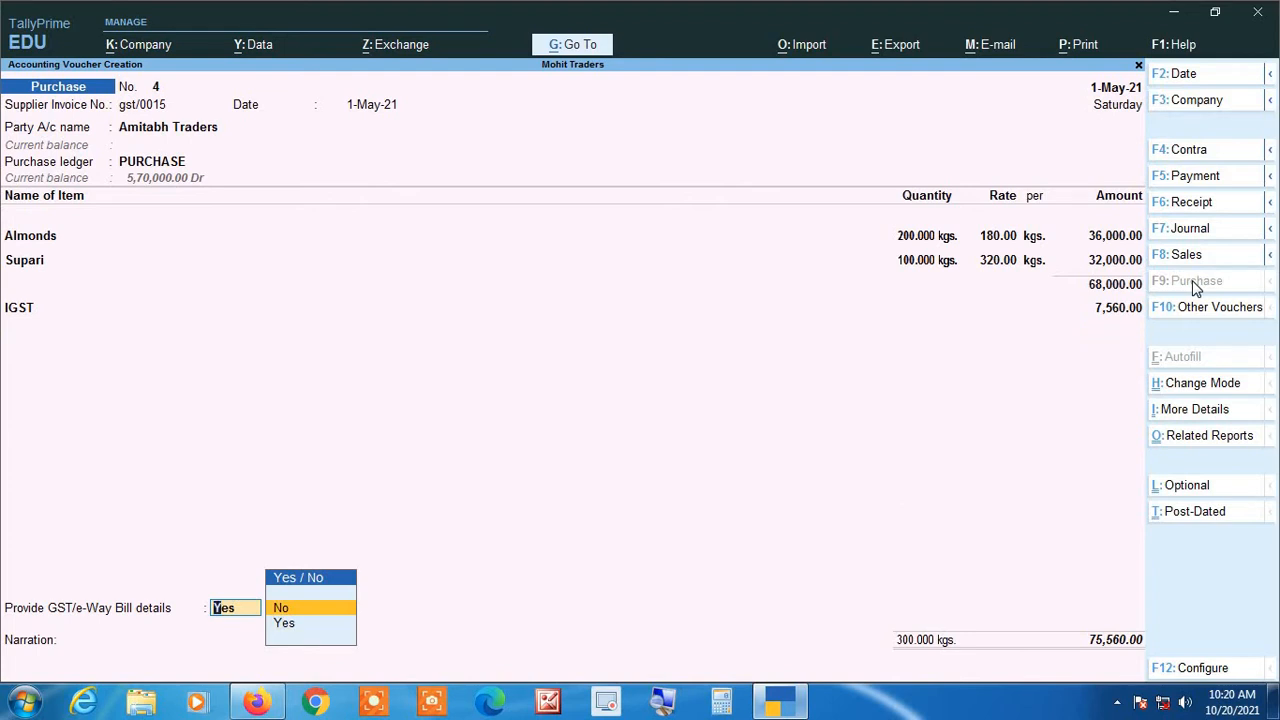
key(Return)
key(Return)
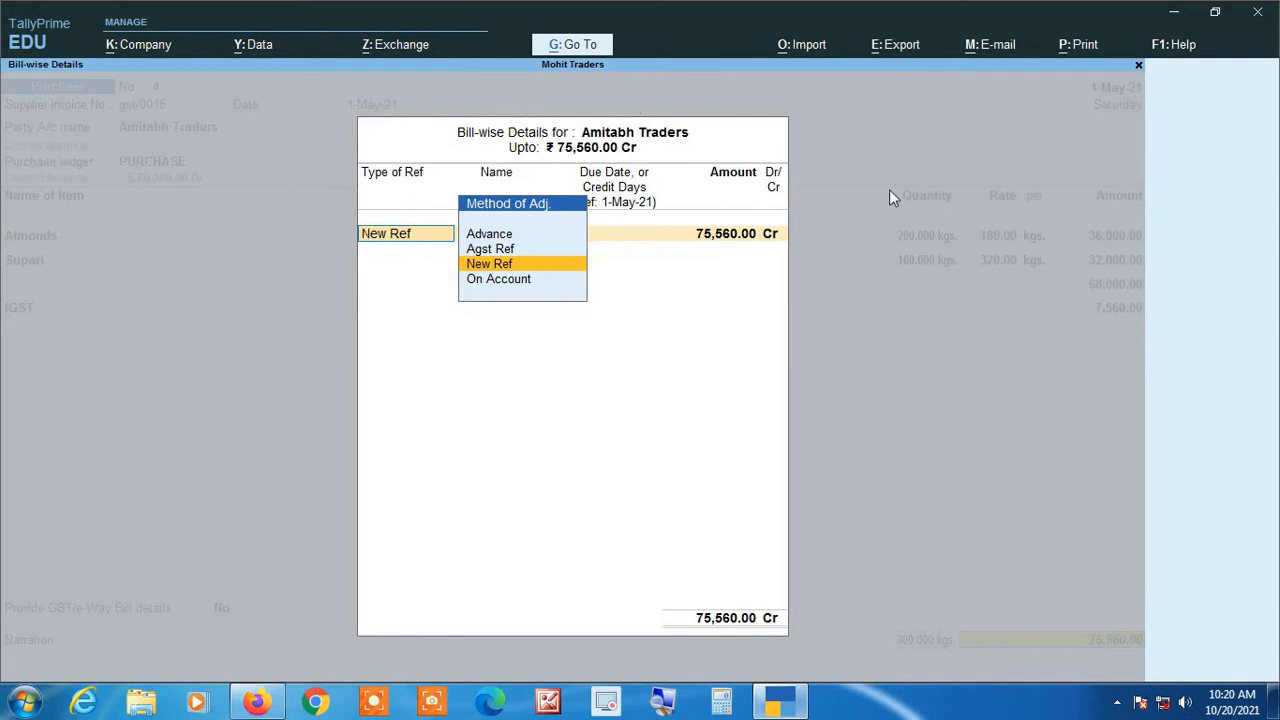
Step: Return from the bill-wise details to the purchase voucher and reopen them for Amitabh Traders
key(BackSpace)
key(Escape)
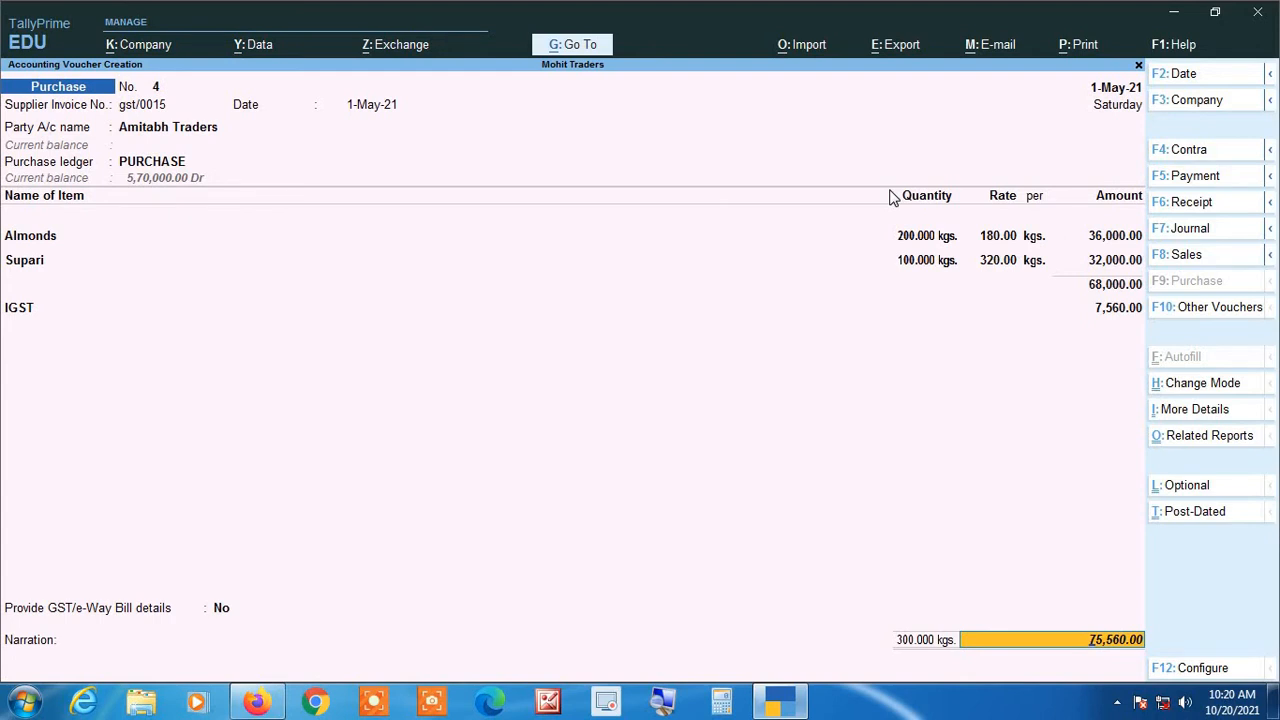
key(Return)
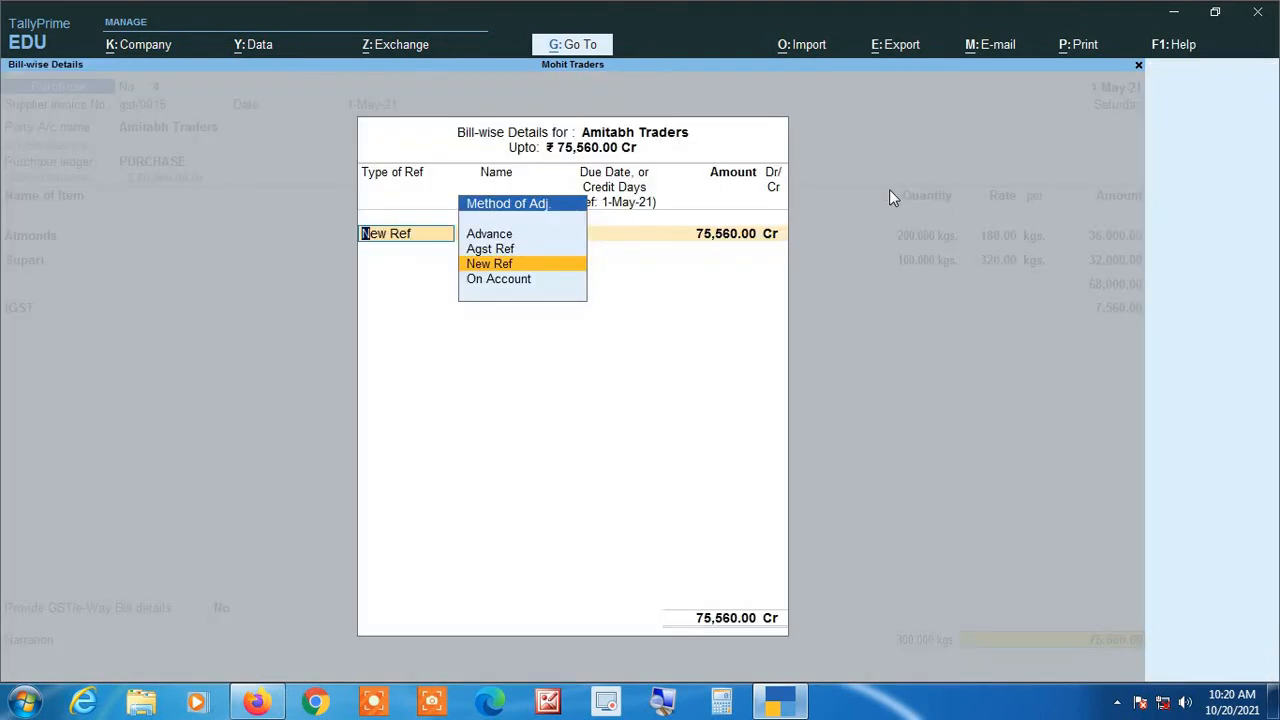
Step: Return to the purchase voucher, check the Use default Bill-wise details for Bill Allocation option in its configuration, and reopen the bill-wise details
key(BackSpace)
key(Escape)
key(y)
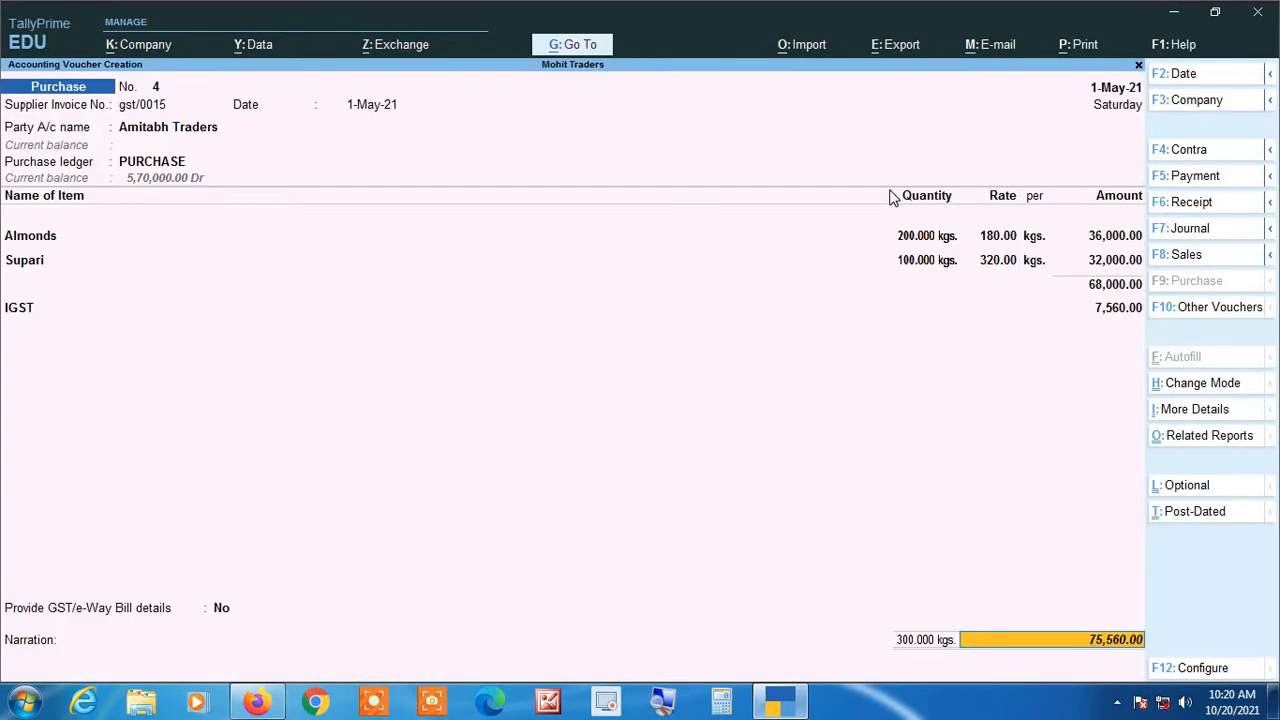
key(F12)
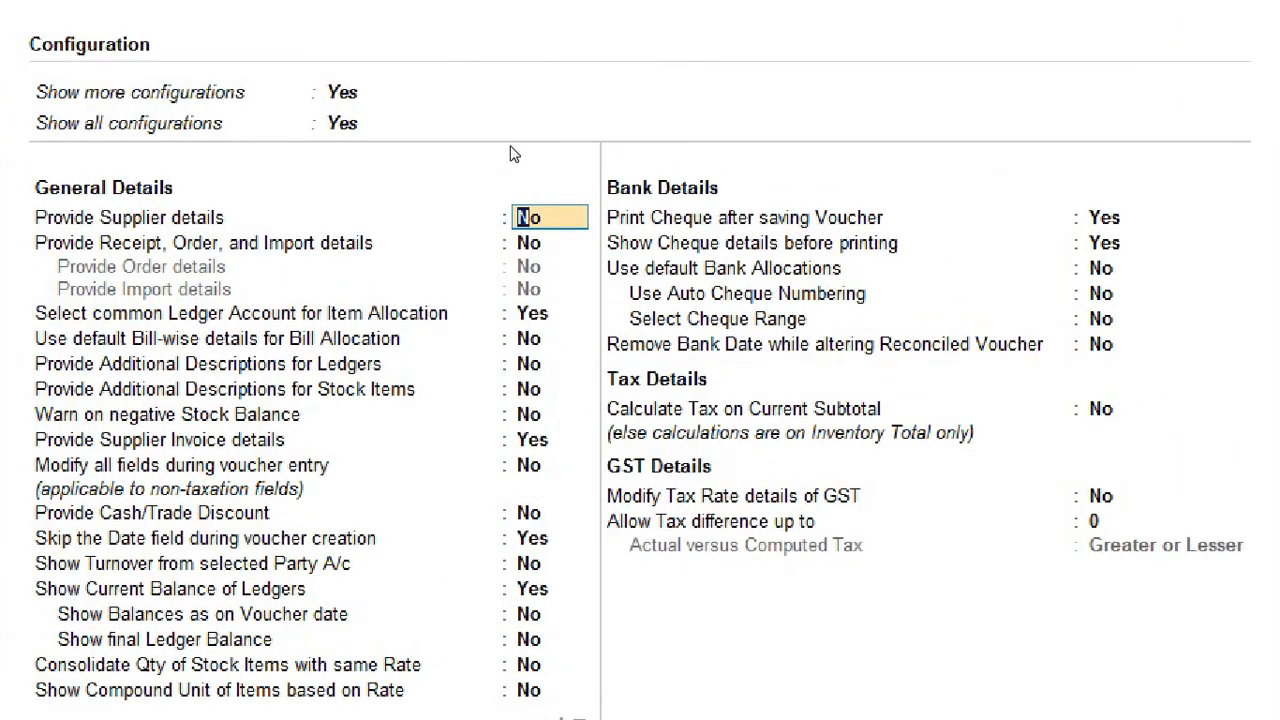
key(Return)
key(Return)
key(Return)
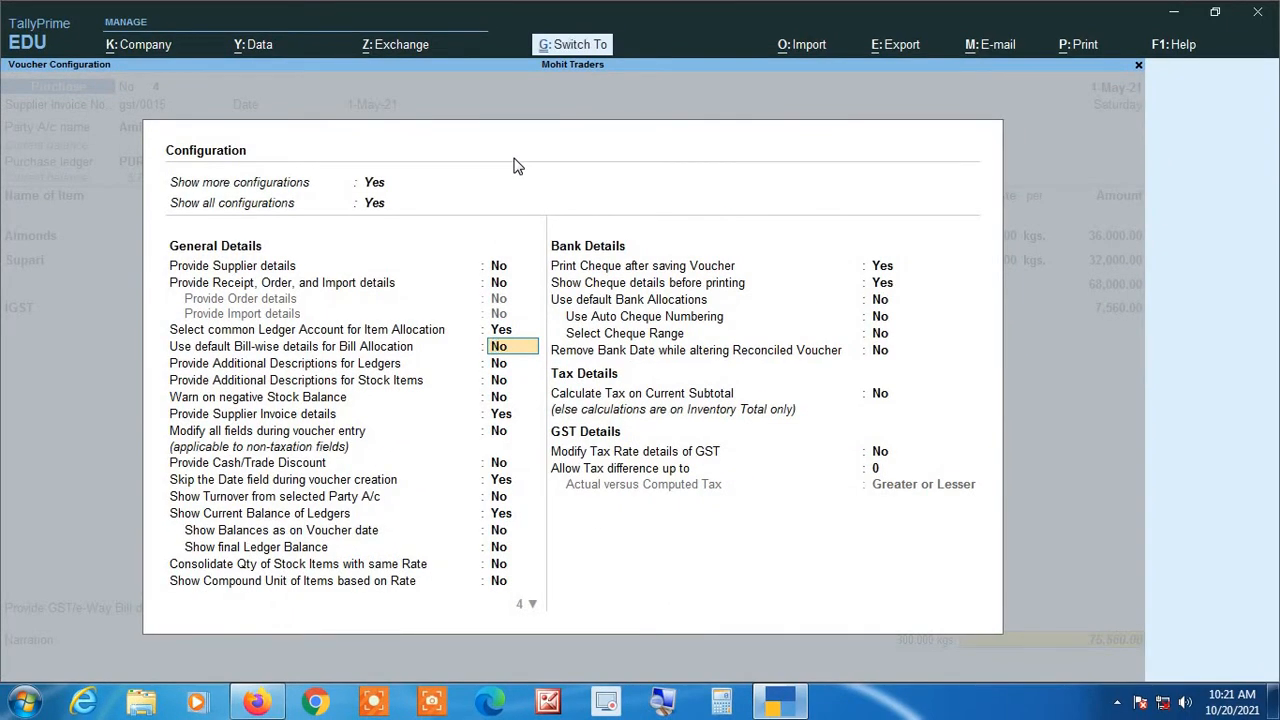
key(ctrl+a)
key(Return)
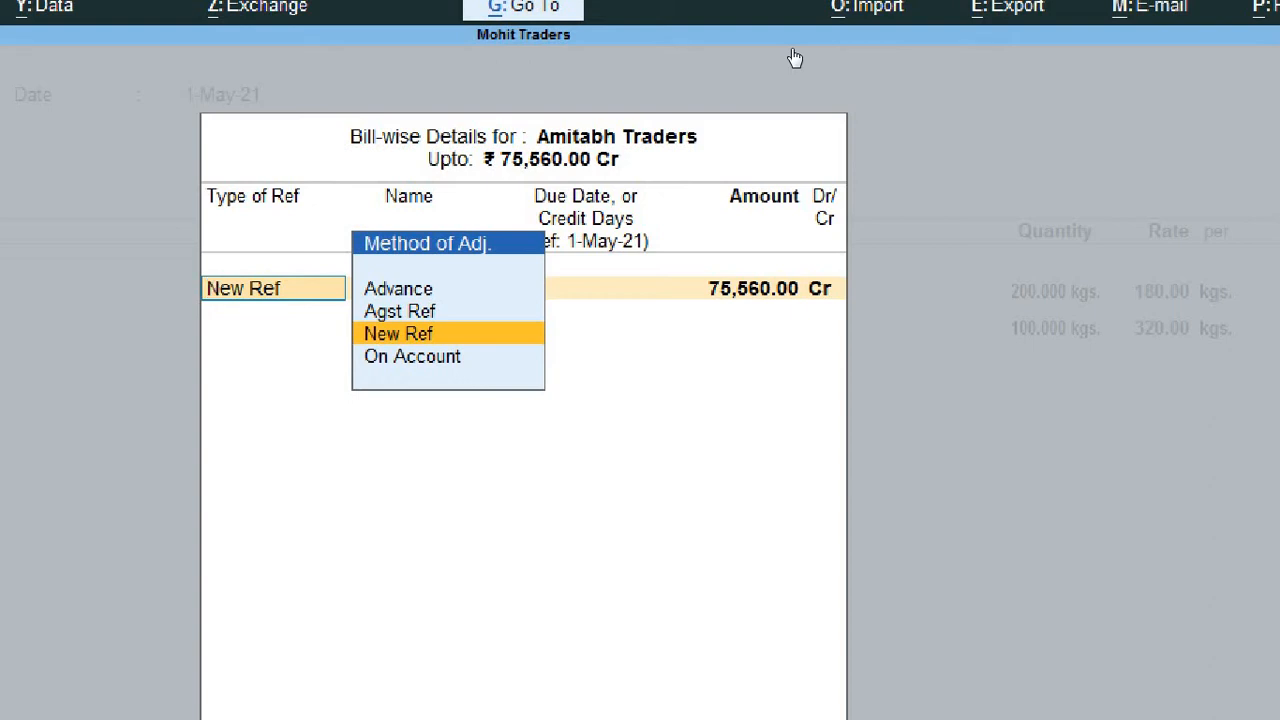
Step: Allocate 75,560.00 Cr to Amitabh Traders as New Ref gst/0015 without a due date and save the purchase voucher
key(Return)
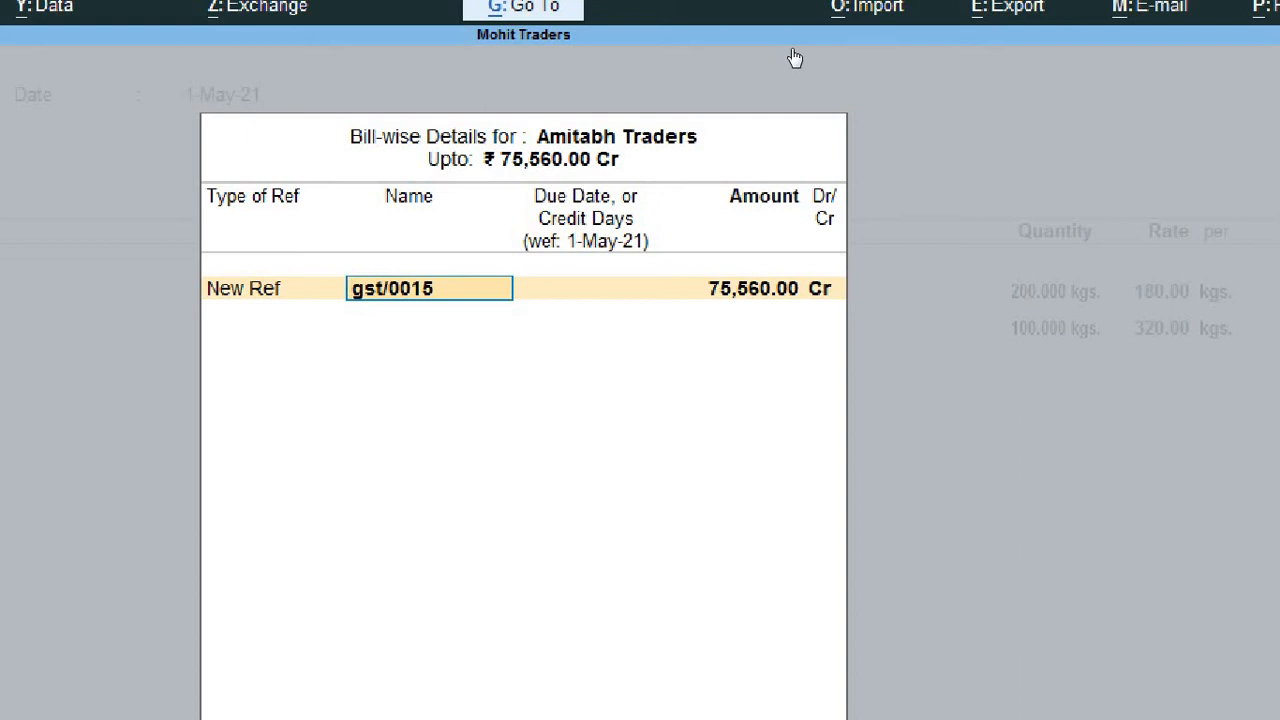
key(Return)
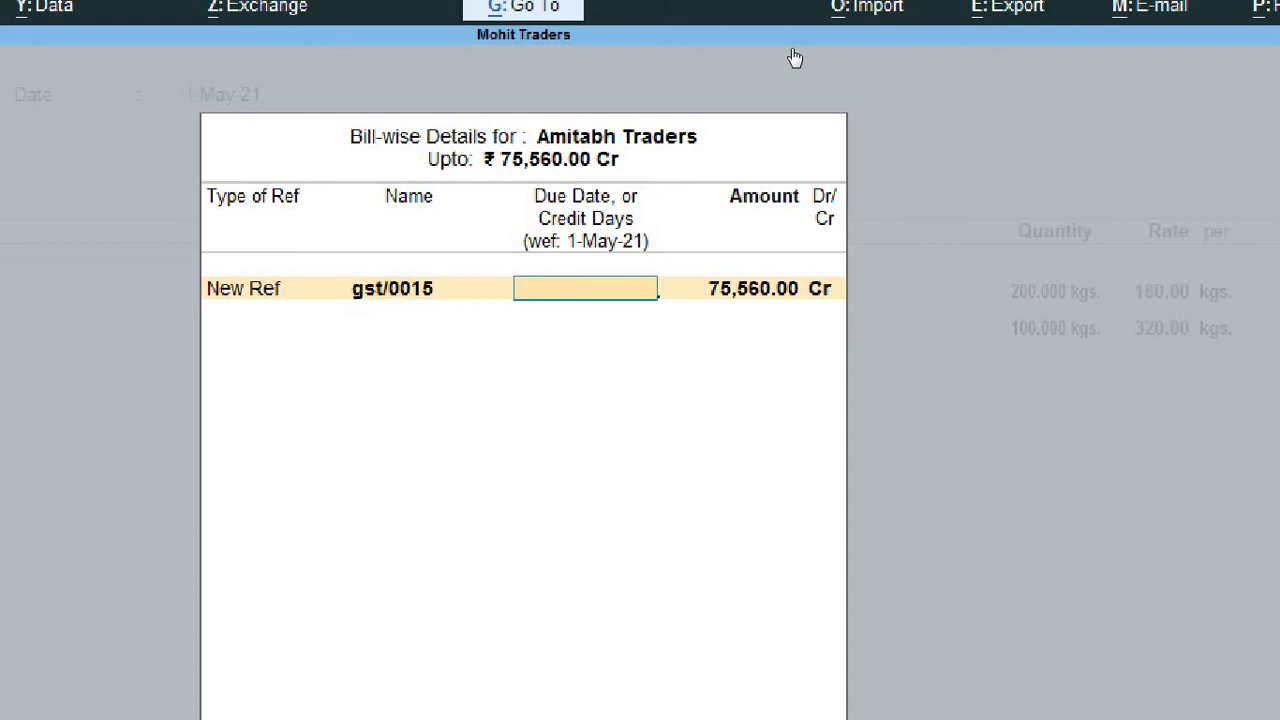
key(Return)
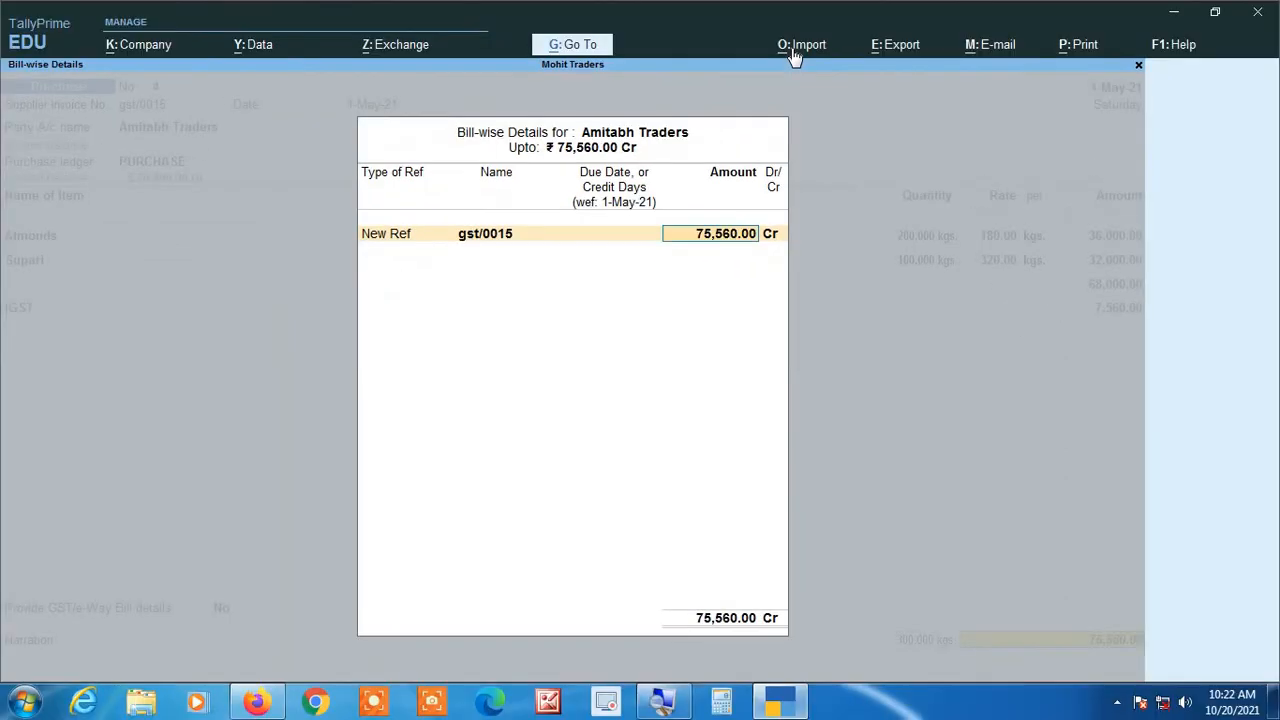
key(Return)
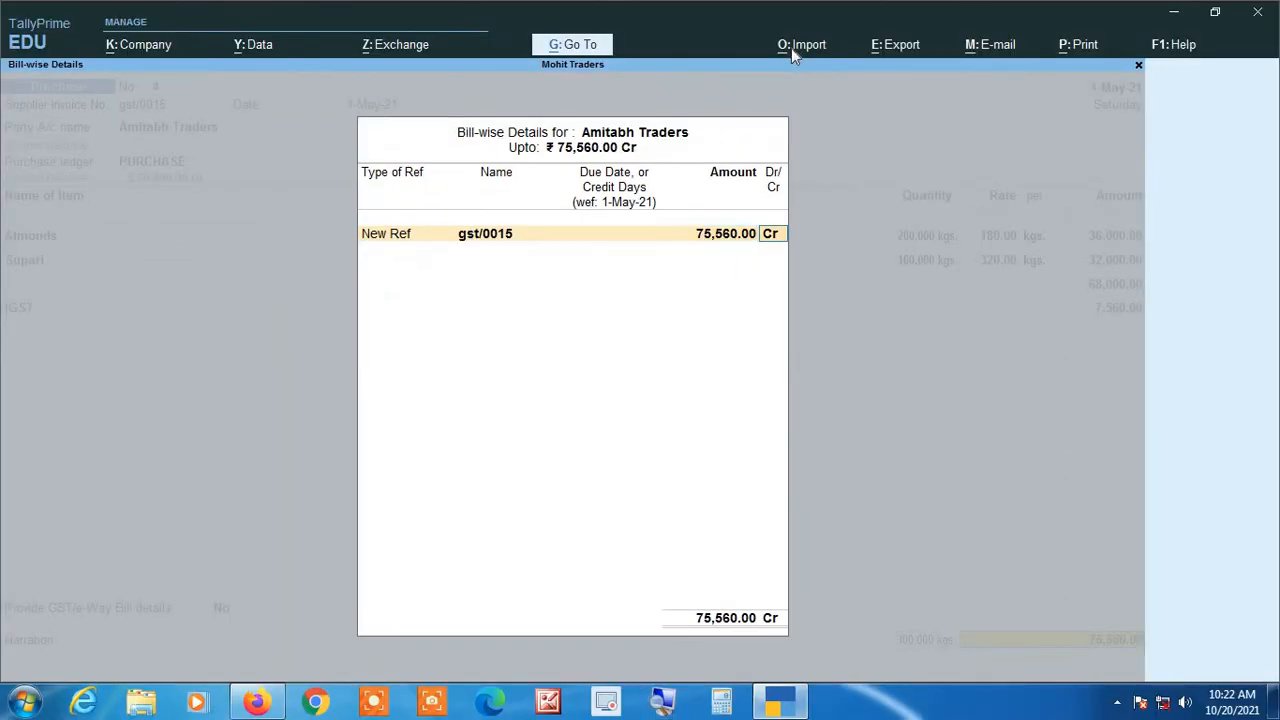
key(Return)
key(Return)
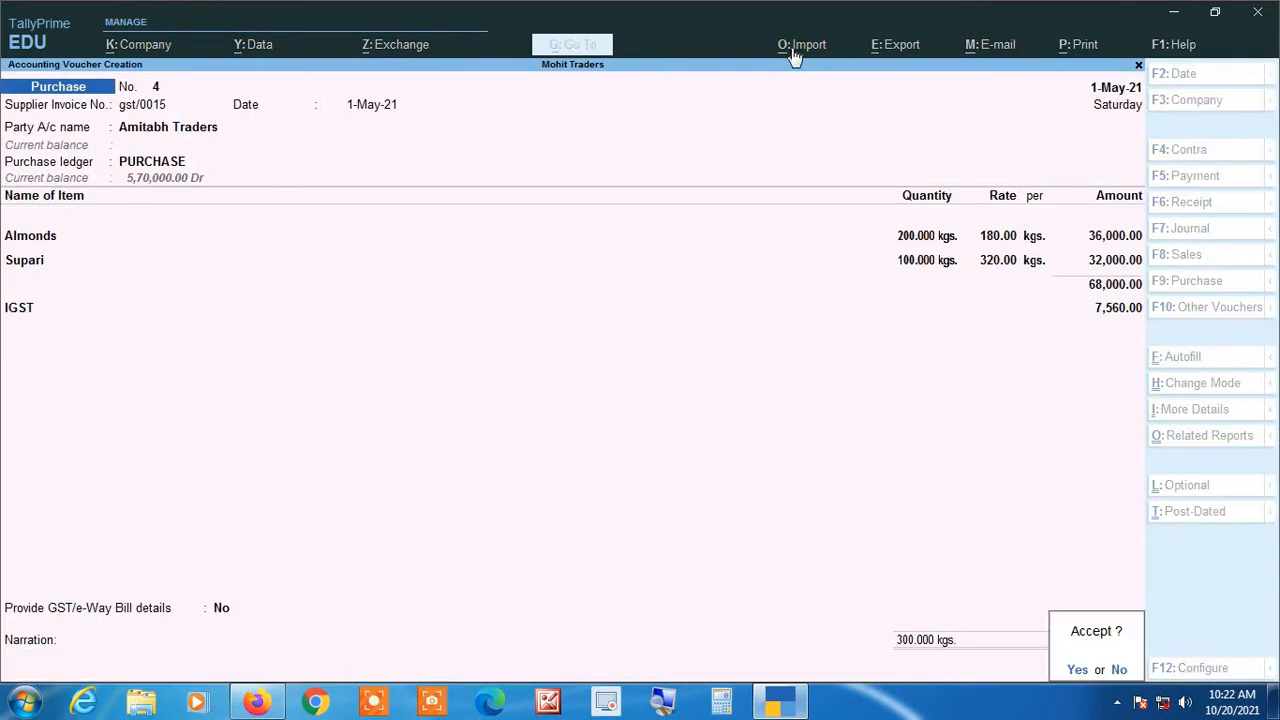
key(Return)
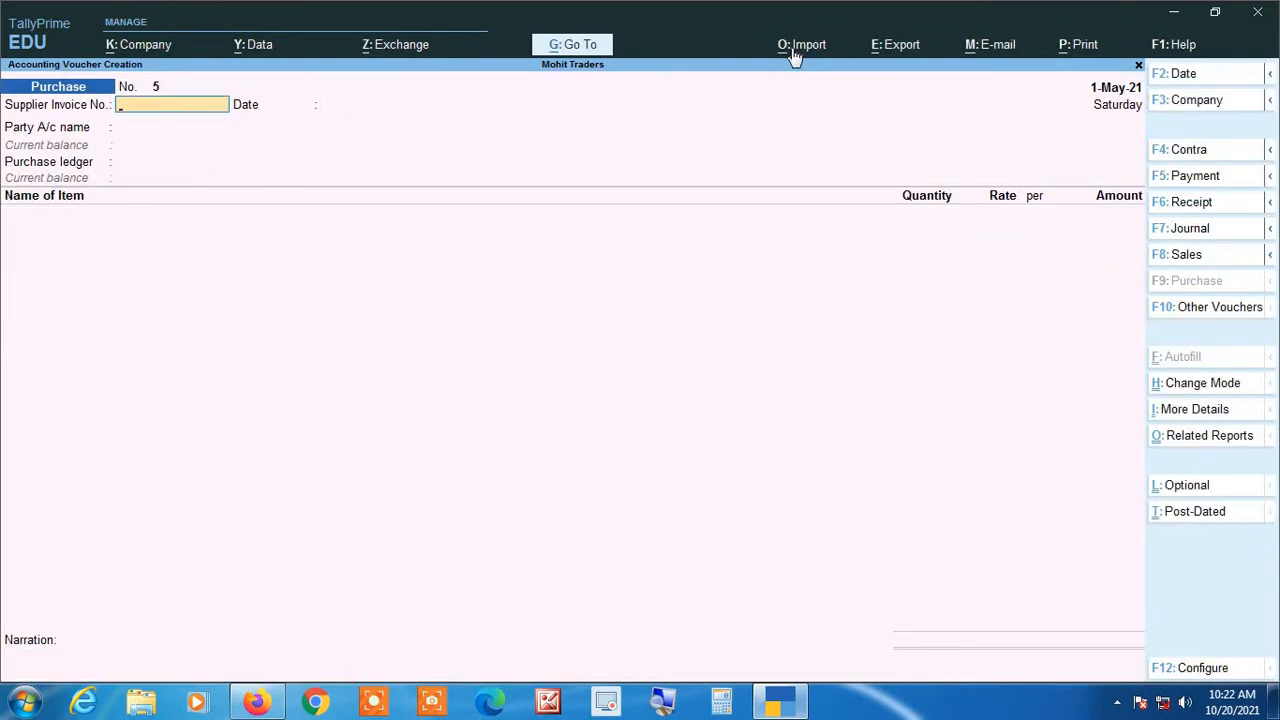
Step: Start a purchase voucher dated 2-May-21 with supplier invoice number gst/0018, party Amitabh Traders and the PURCHASE ledger
key(F2)
key(Return)
text(gst/0018)
key(Return)
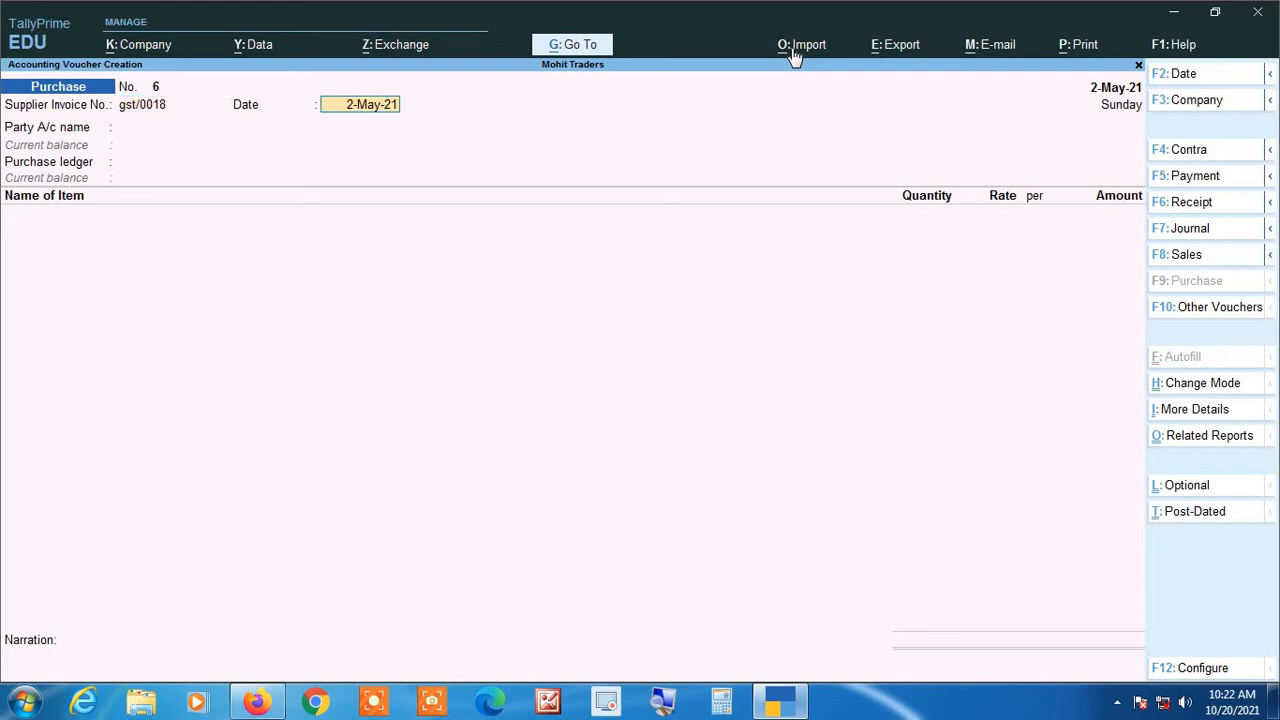
key(Return)
text(Amitab)
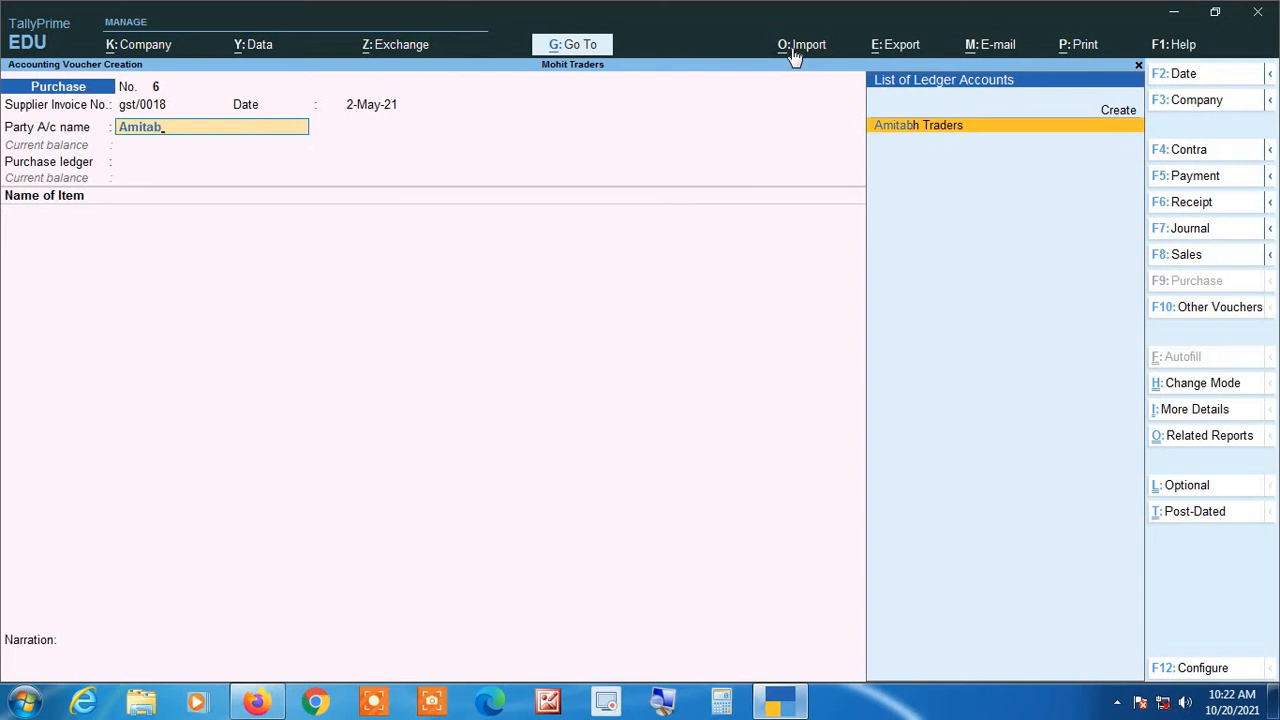
key(Return)
key(Return)
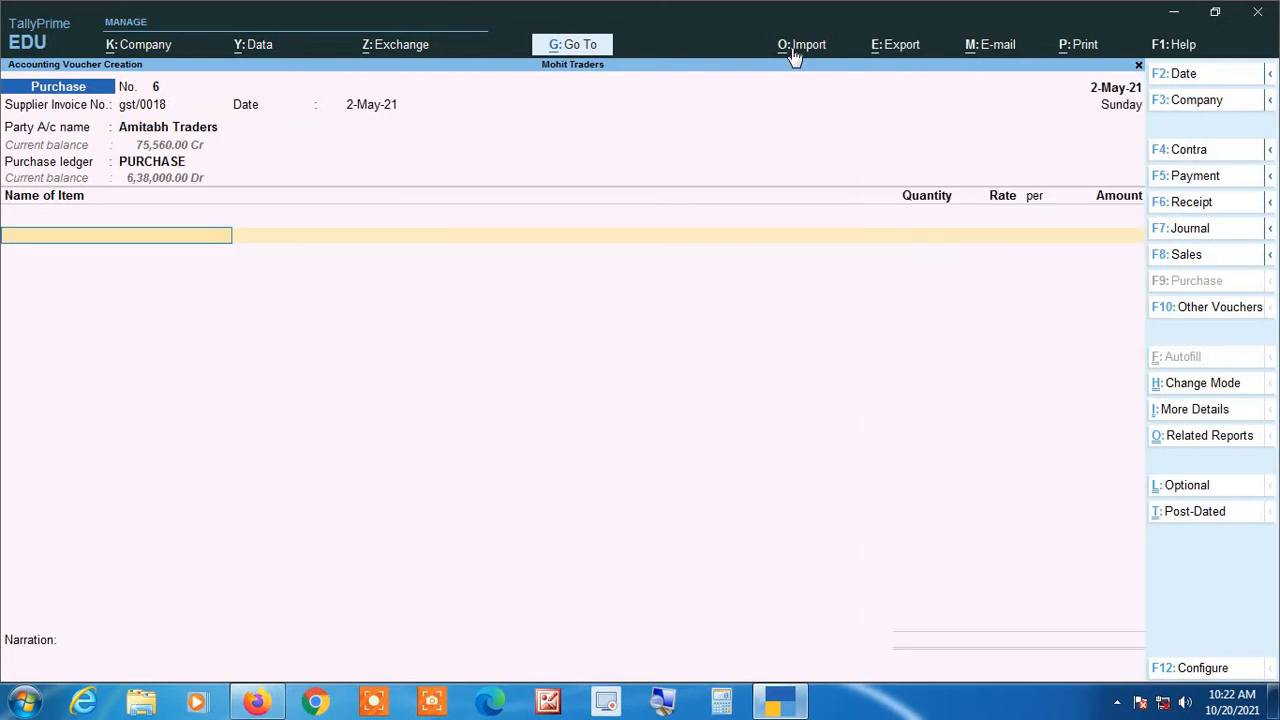
Step: Add 250 kgs of Almonds at a rate of 180 to the 2-May-21 purchase voucher
text(A)
key(Return)
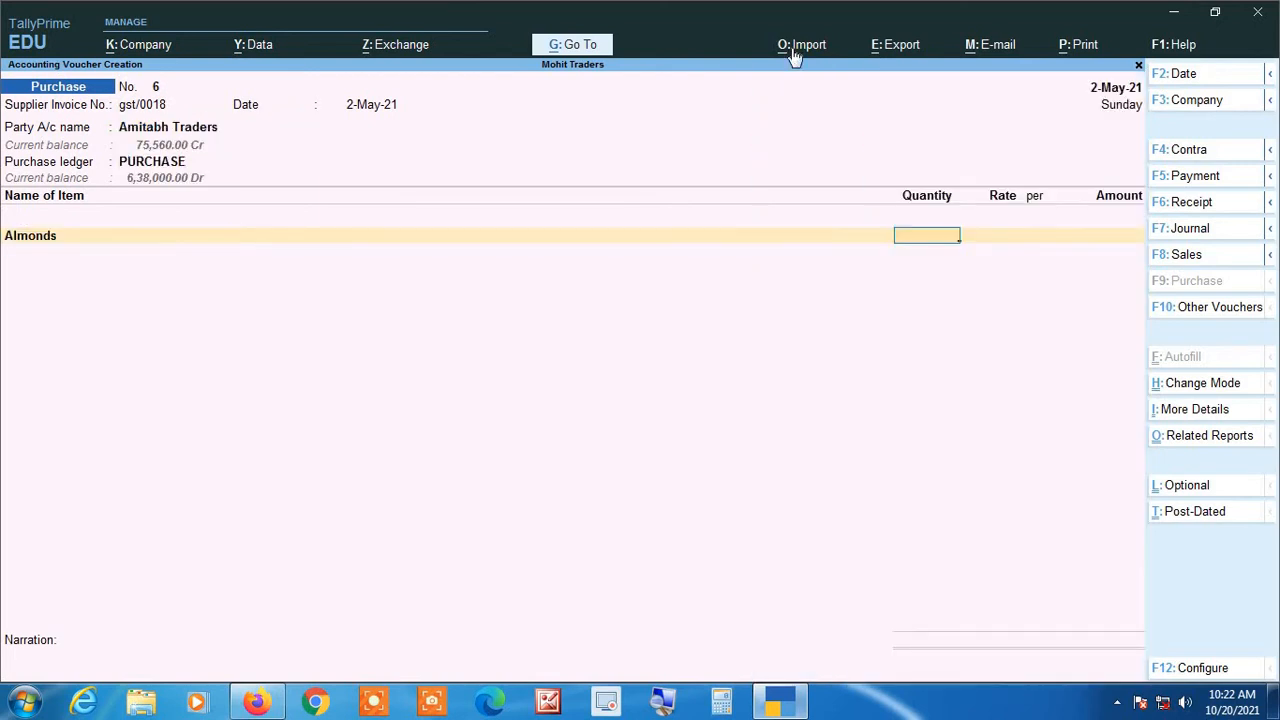
text(250)
key(Return)
key(Return)
key(Return)
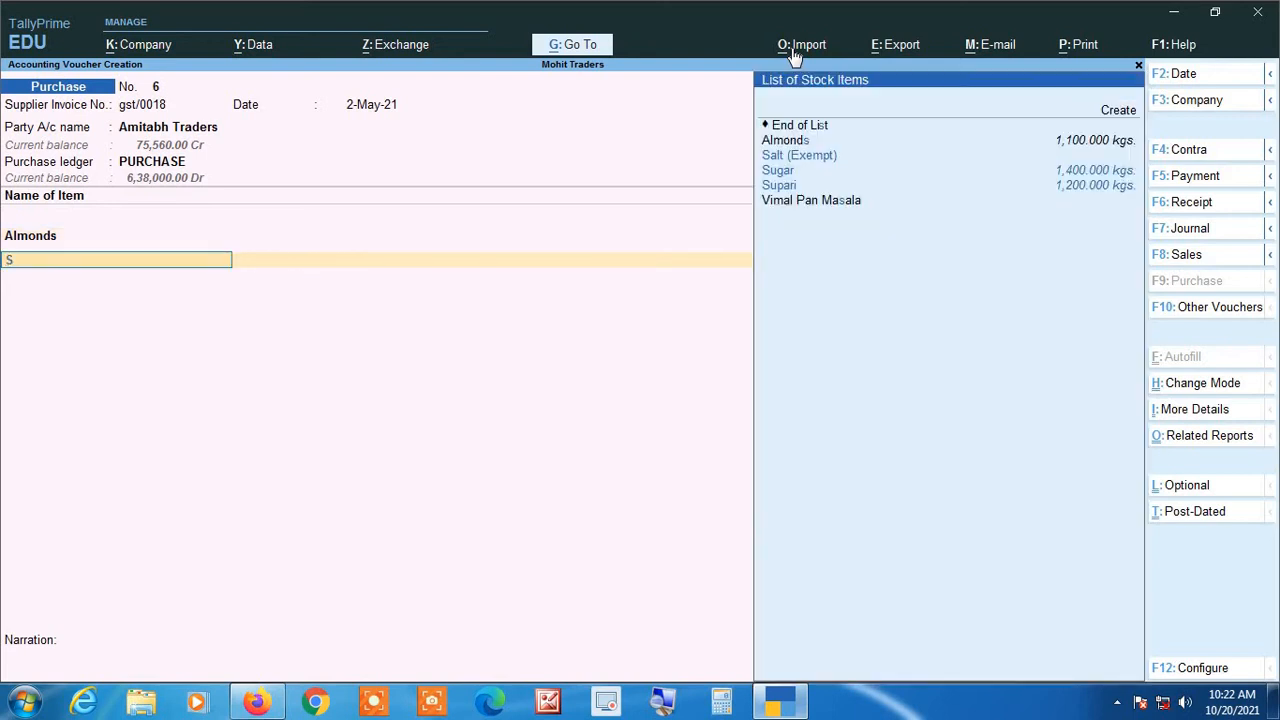
Step: Add 100 kgs of Sugar at a rate of 40 to the purchase voucher and finish the item list
text(Su)
key(Down)
key(Return)
text(1)
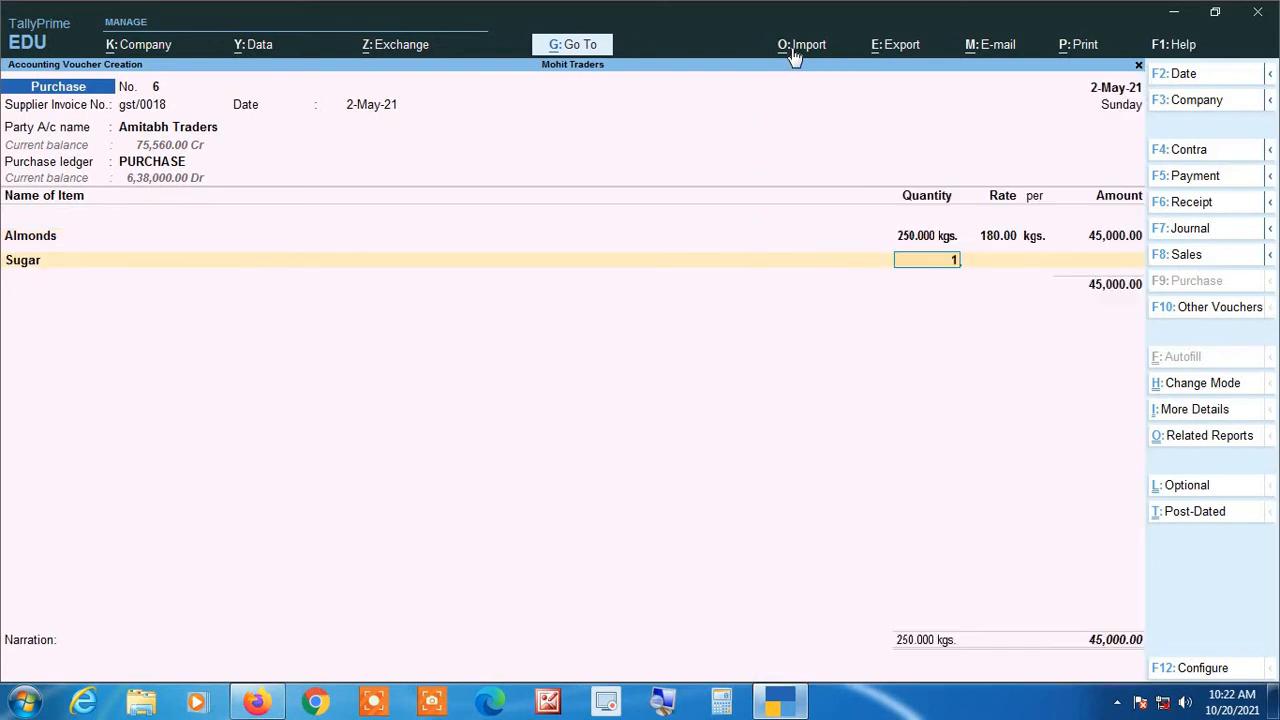
text(00)
key(Return)
key(Return)
key(Return)
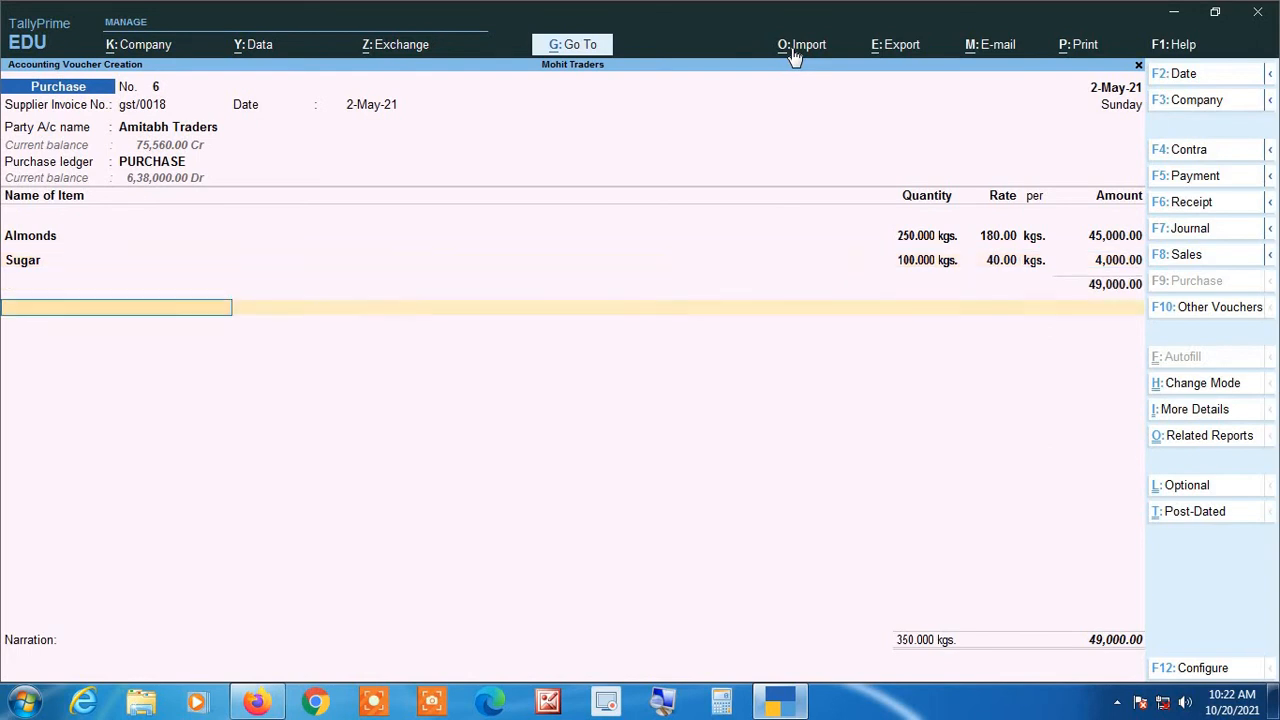
Step: Apply the IGST ledger, set Provide GST/e-Way Bill details to No, and proceed to the bill-wise details
text(ig)
key(Return)
key(Return)
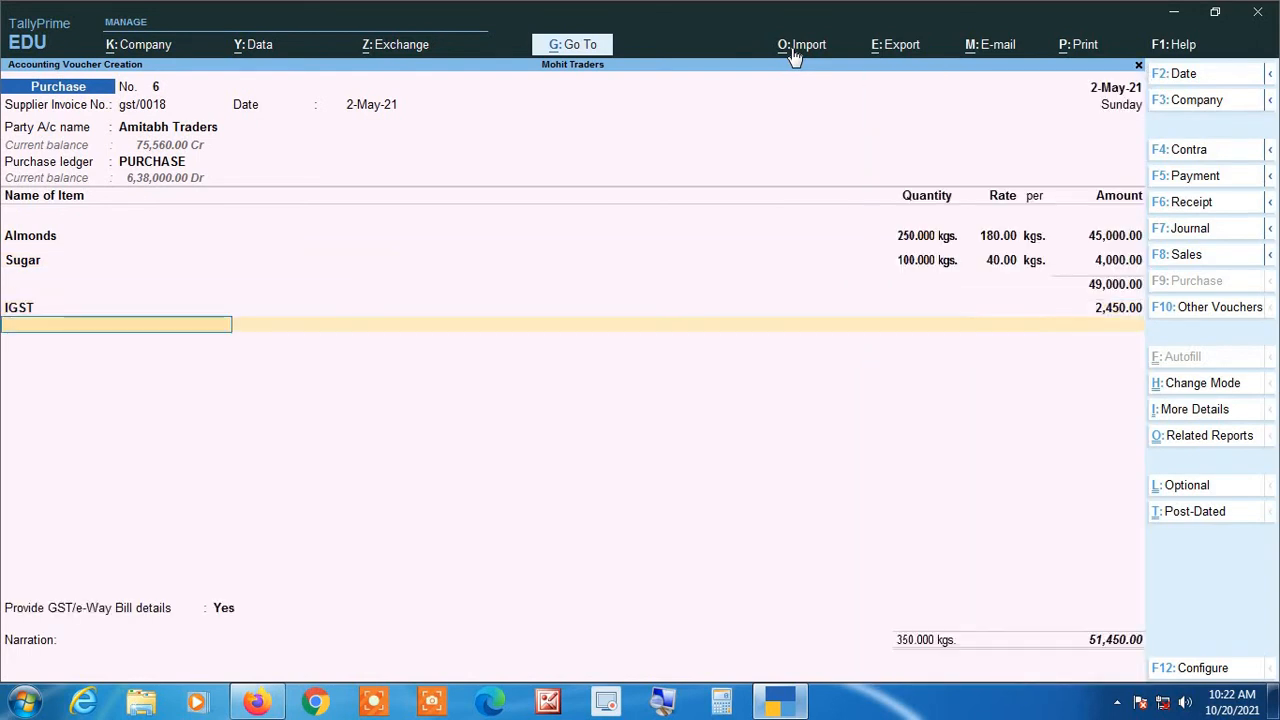
key(Return)
key(Up)
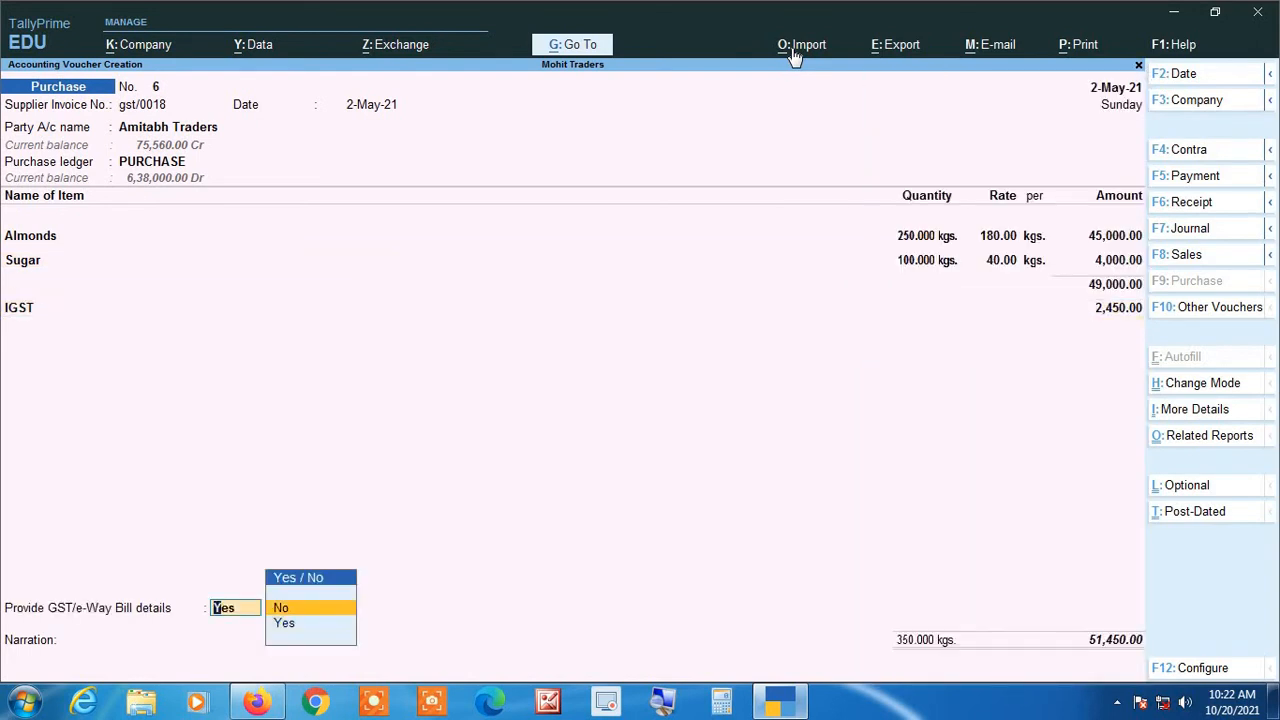
key(Return)
key(Return)
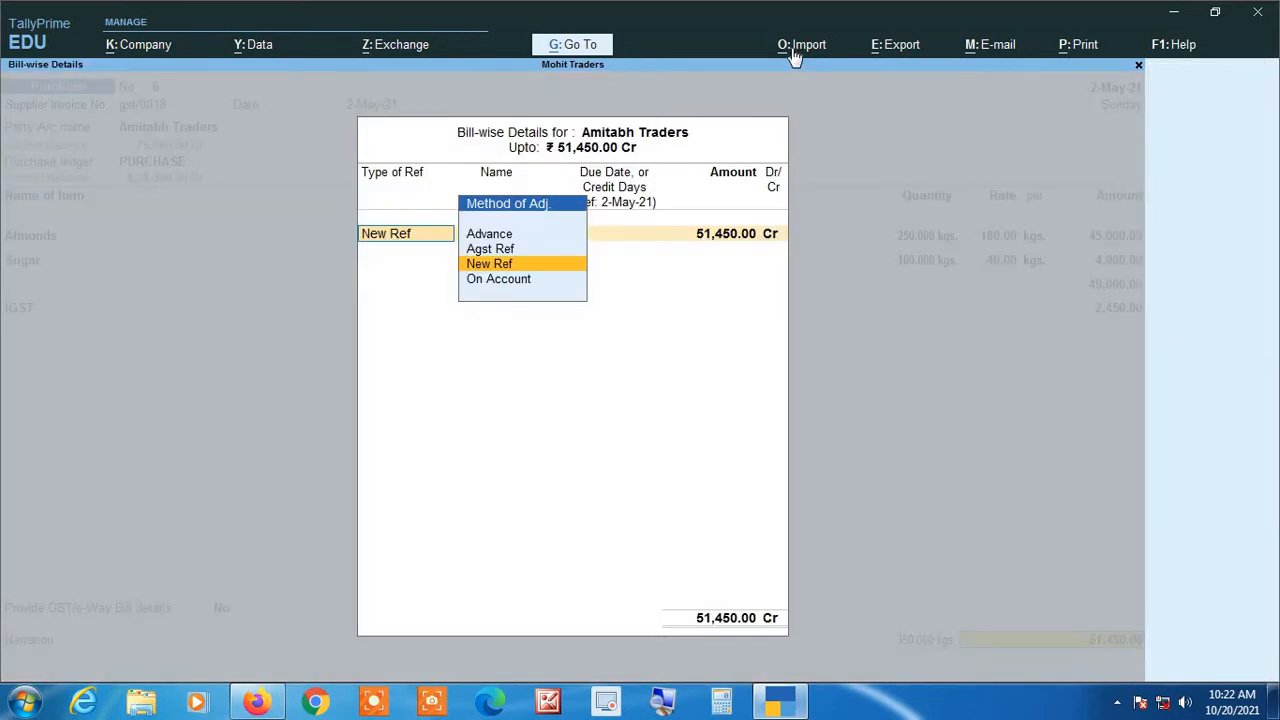
Step: Allocate 51,450.00 Cr to Amitabh Traders as New Ref gst/0018 without a due date and save the purchase voucher
key(Return)
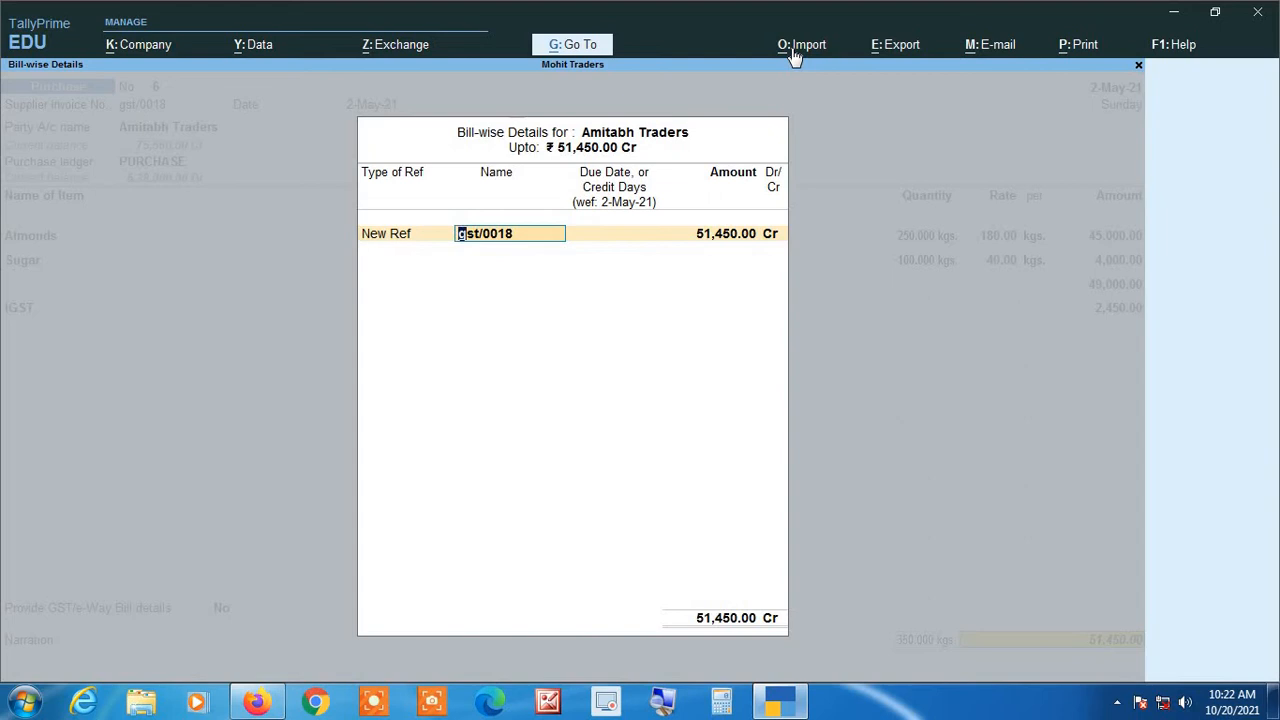
key(Return)
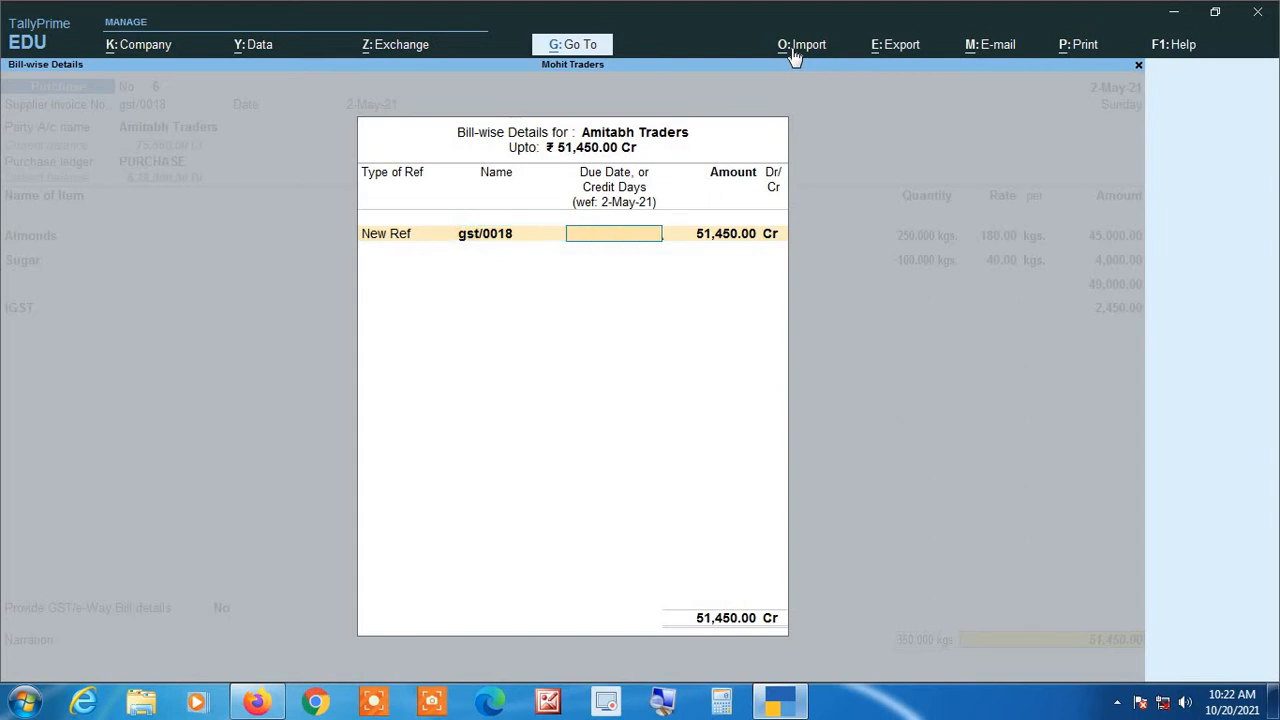
key(Return)
key(Return)
key(Return)
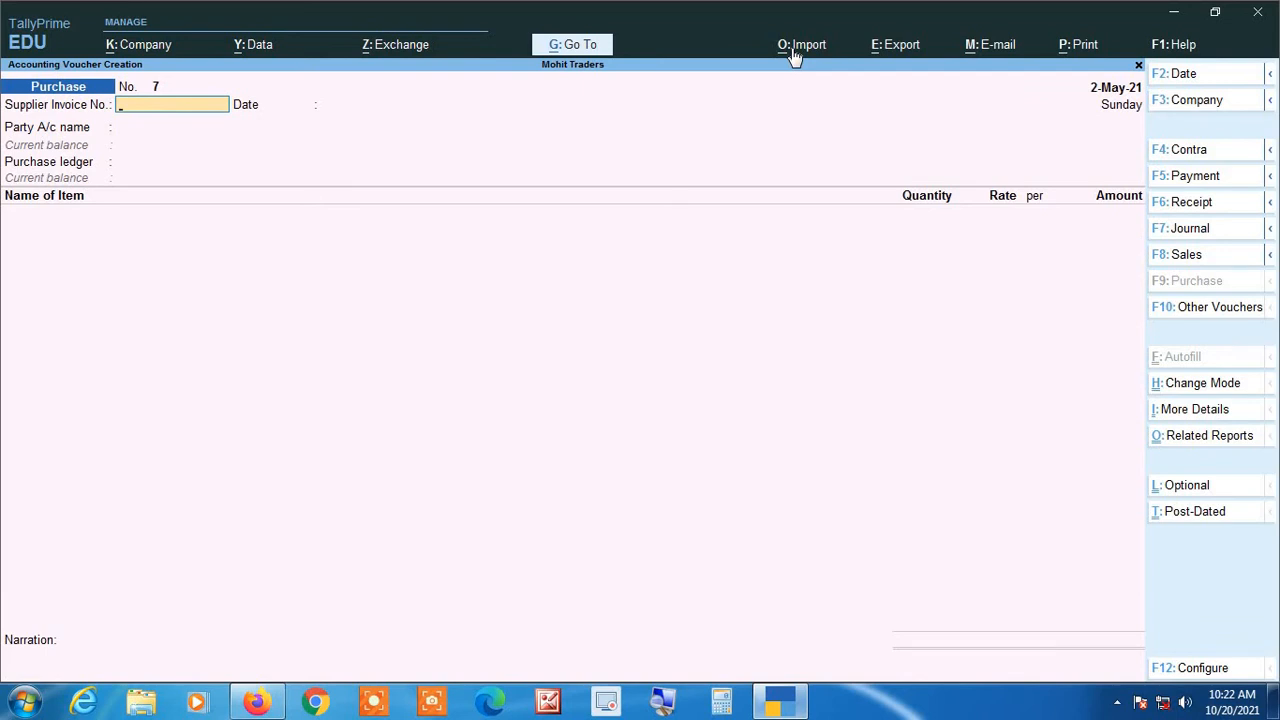
Step: Start a purchase voucher dated 31-May-21 with supplier invoice number gst/0098, party Amitabh Traders and the PURCHASE ledger
key(F2)
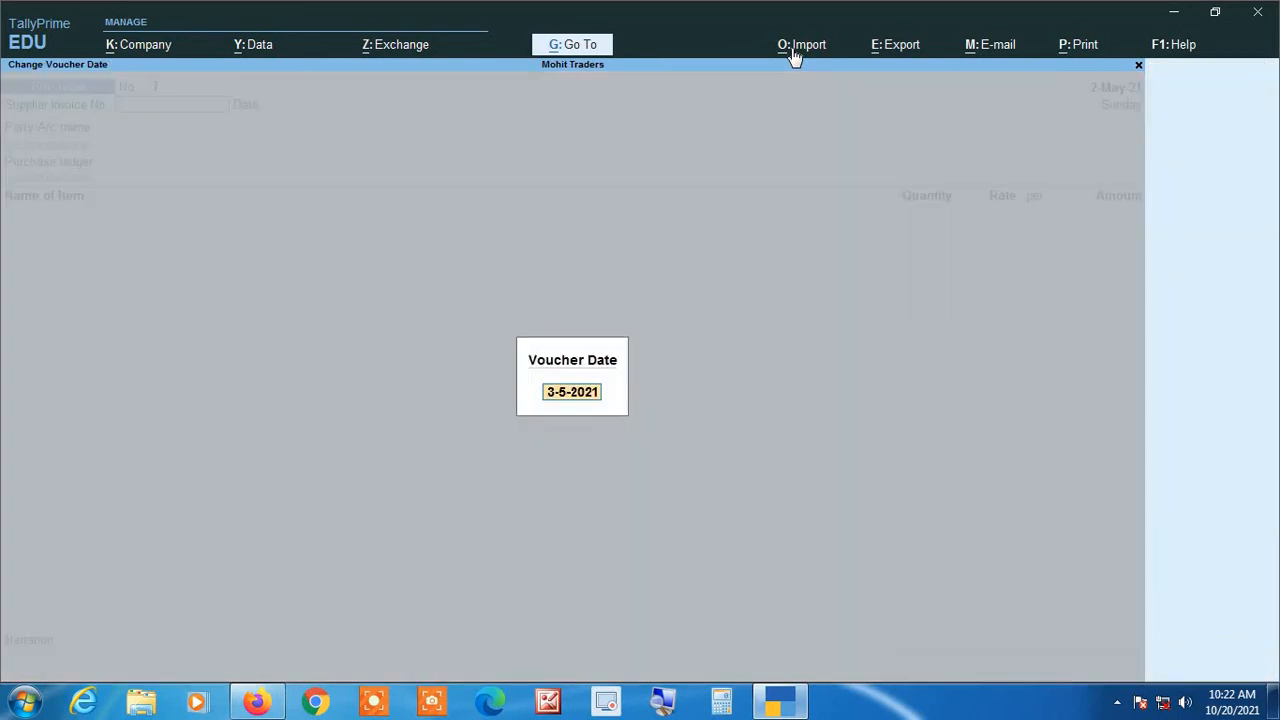
text(31 5)
key(Return)
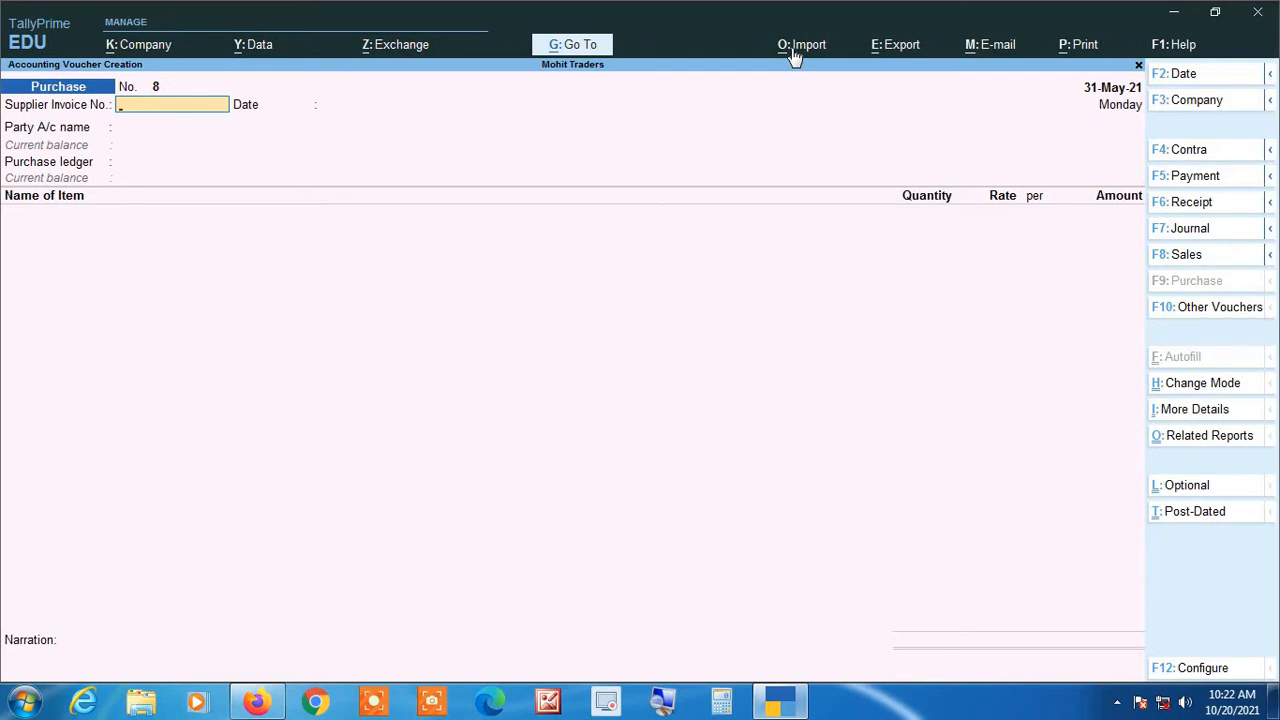
text(gst/0098)
key(Return)
key(Return)
text(Amit)
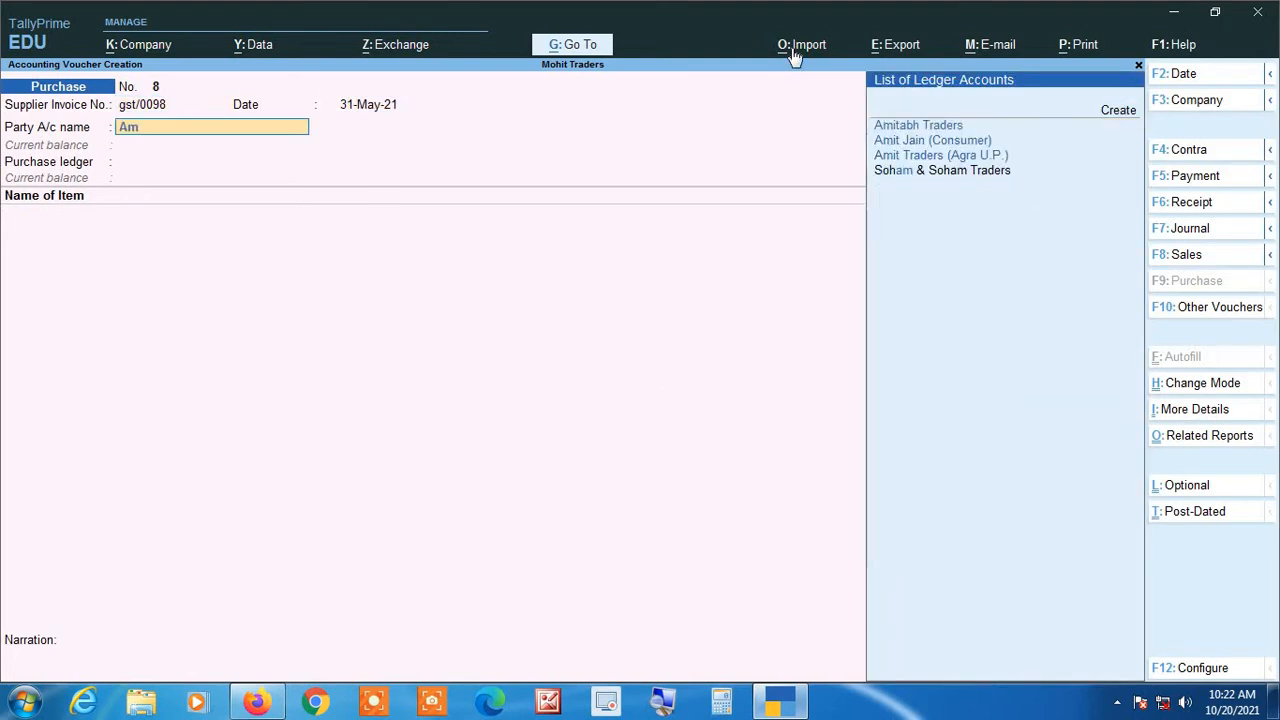
key(Return)
key(Return)
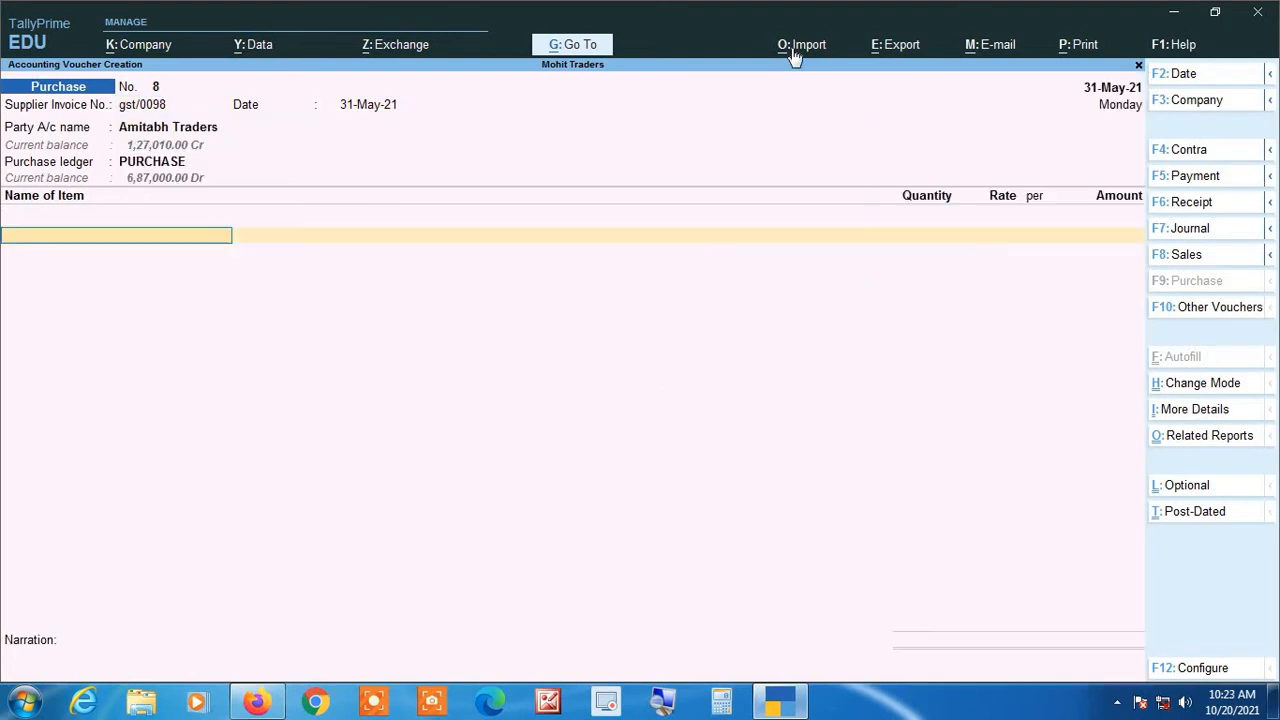
Step: Add 500 kgs of Almonds at a rate of 180 to the purchase voucher and finish the item list
text(Al)
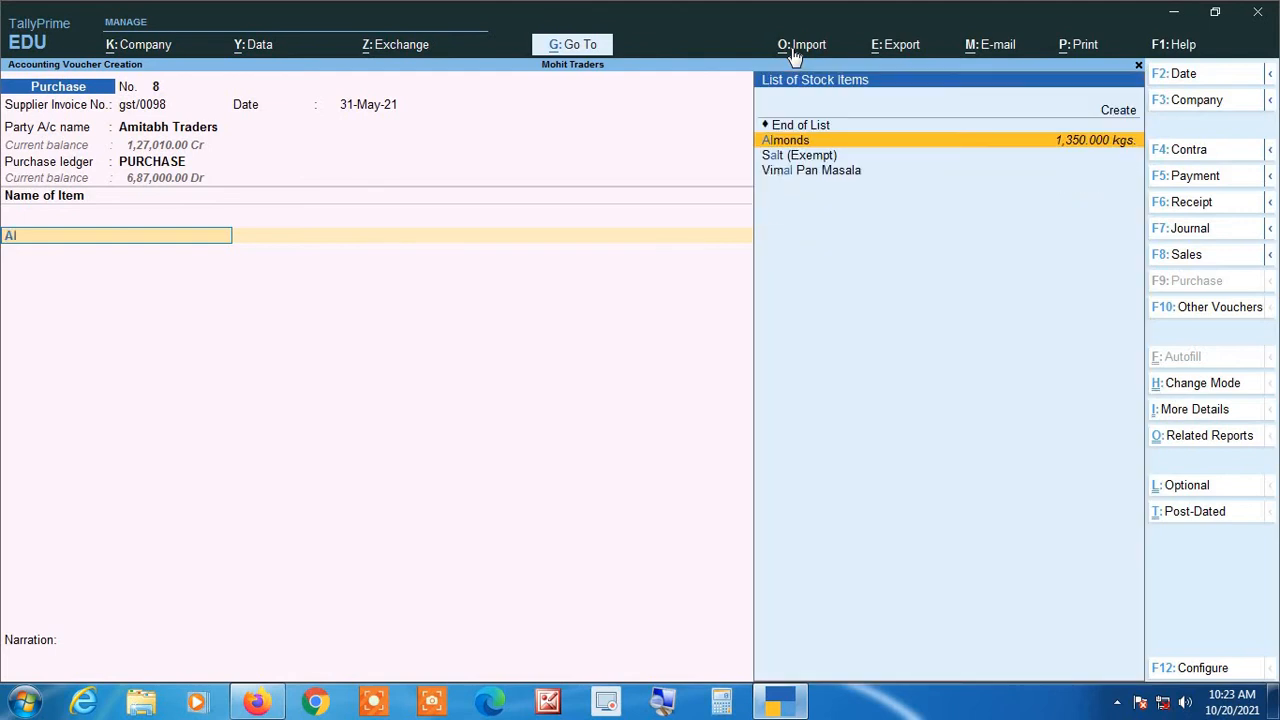
key(Return)
text(500)
key(Return)
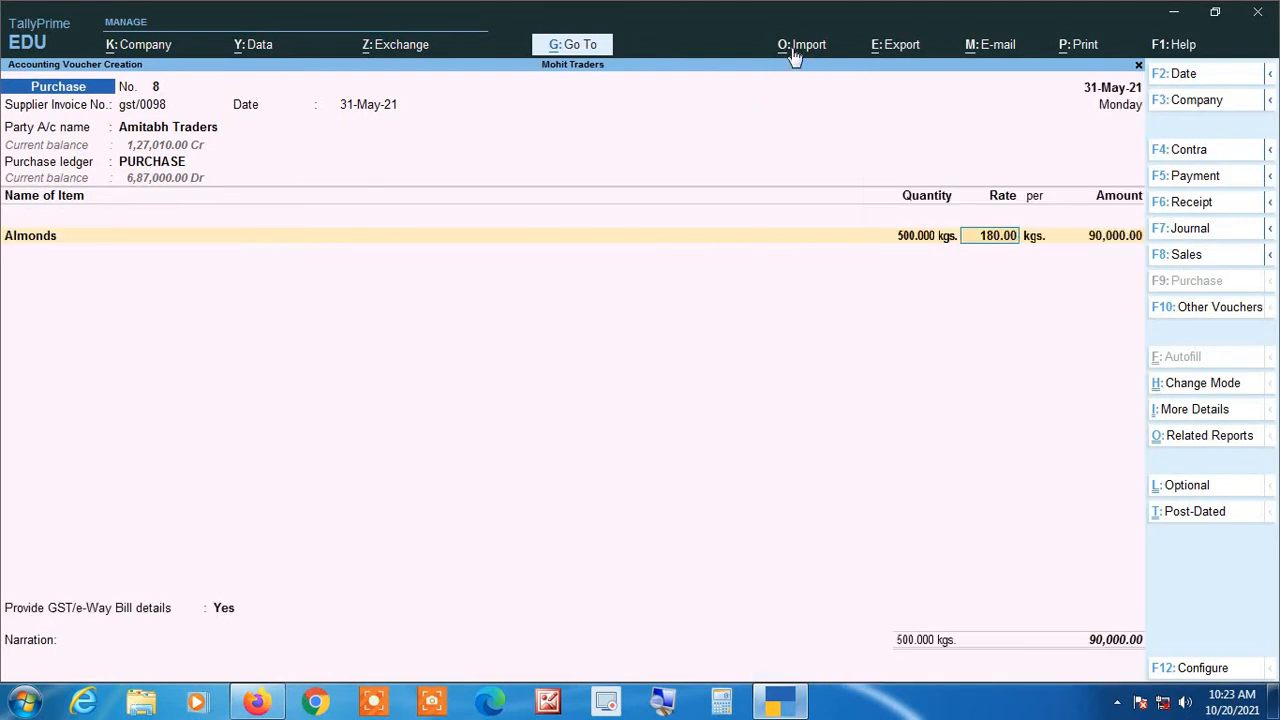
key(Return)
key(Return)
key(Return)
Step: Apply the IGST ledger to the 31-May-21 purchase and open its bill-wise details with Provide GST/e-Way Bill details set to No
text(ig)
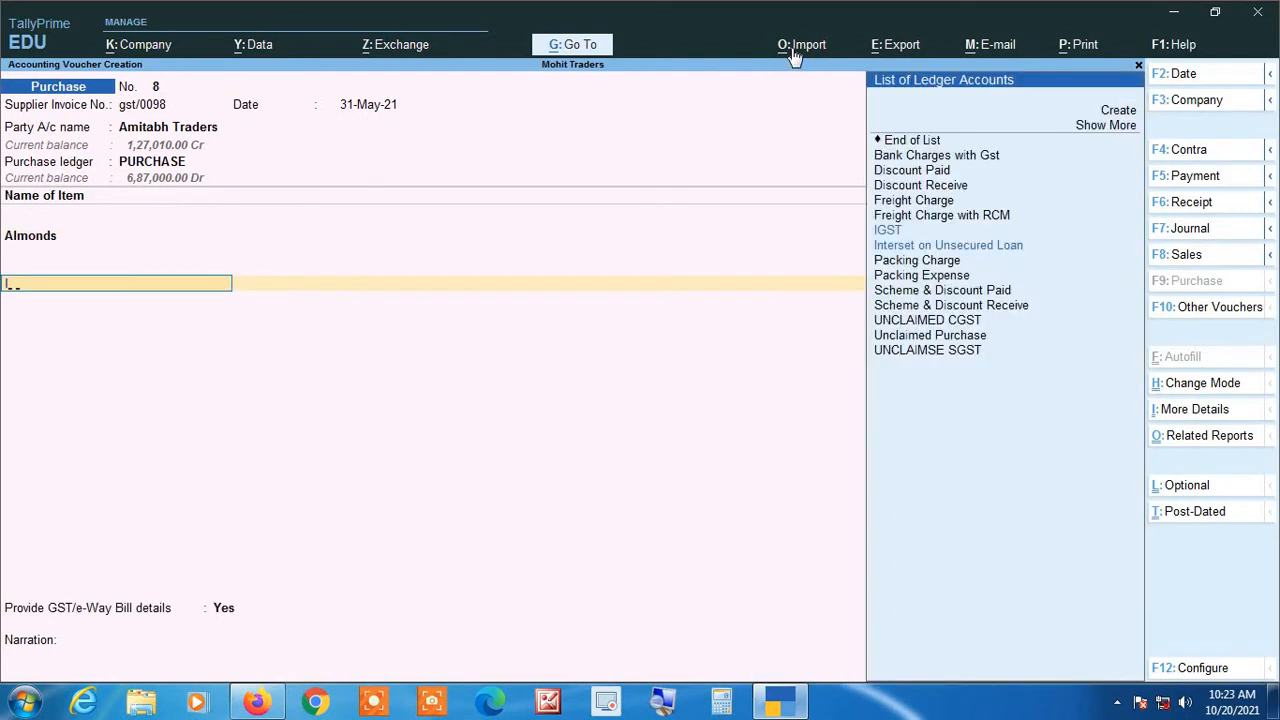
key(Return)
key(Return)
key(Down)
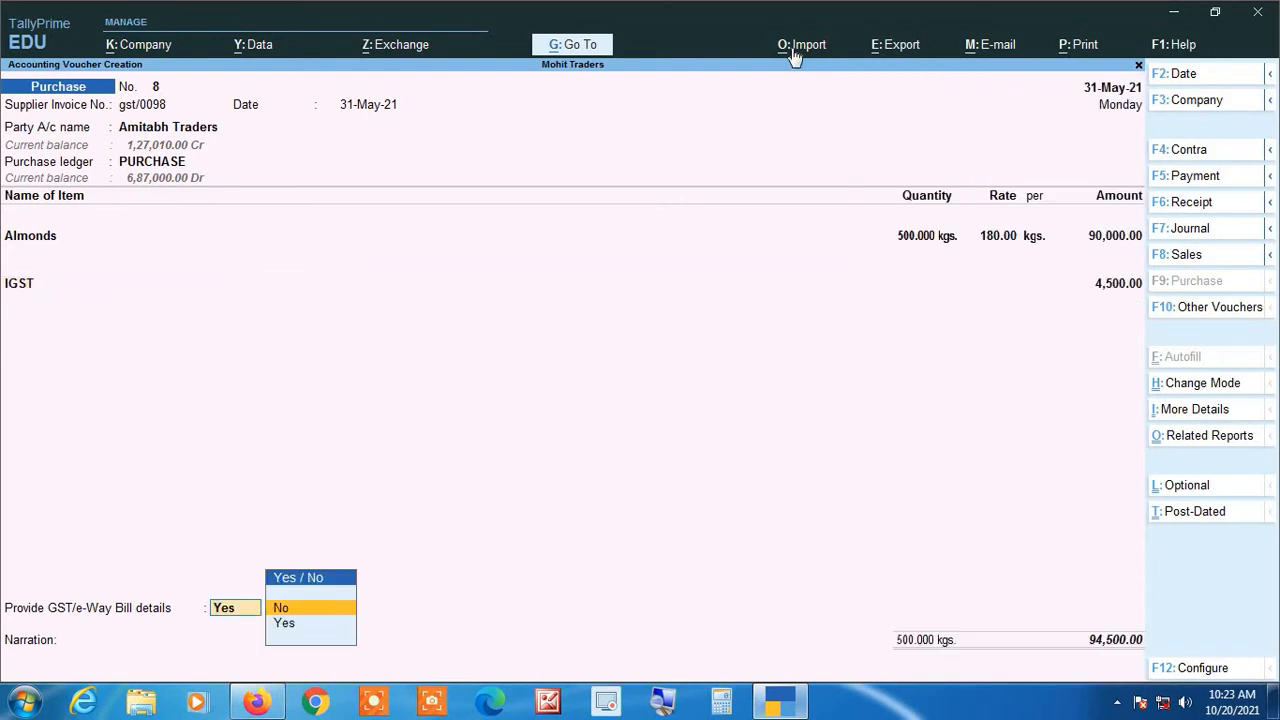
key(Return)
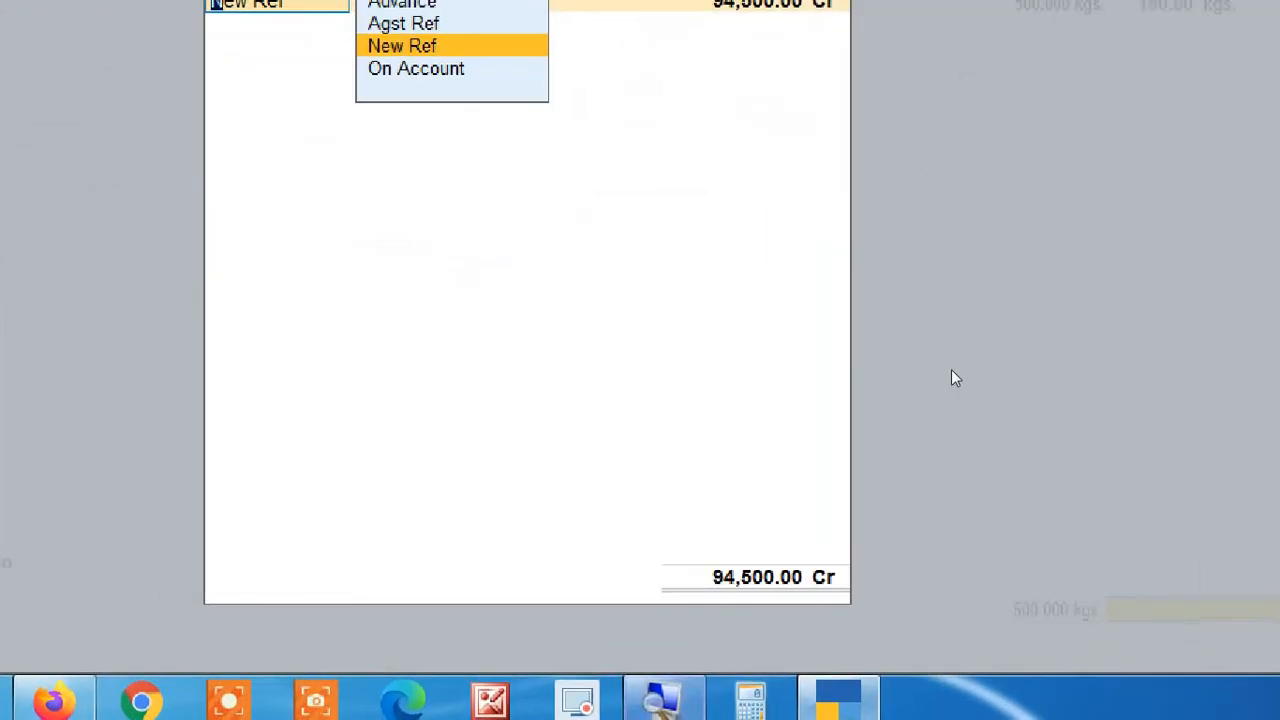
Step: Allocate 94,500.00 Cr to Amitabh Traders as New Ref gst/0098 without a due date in the bill-wise details
key(Return)
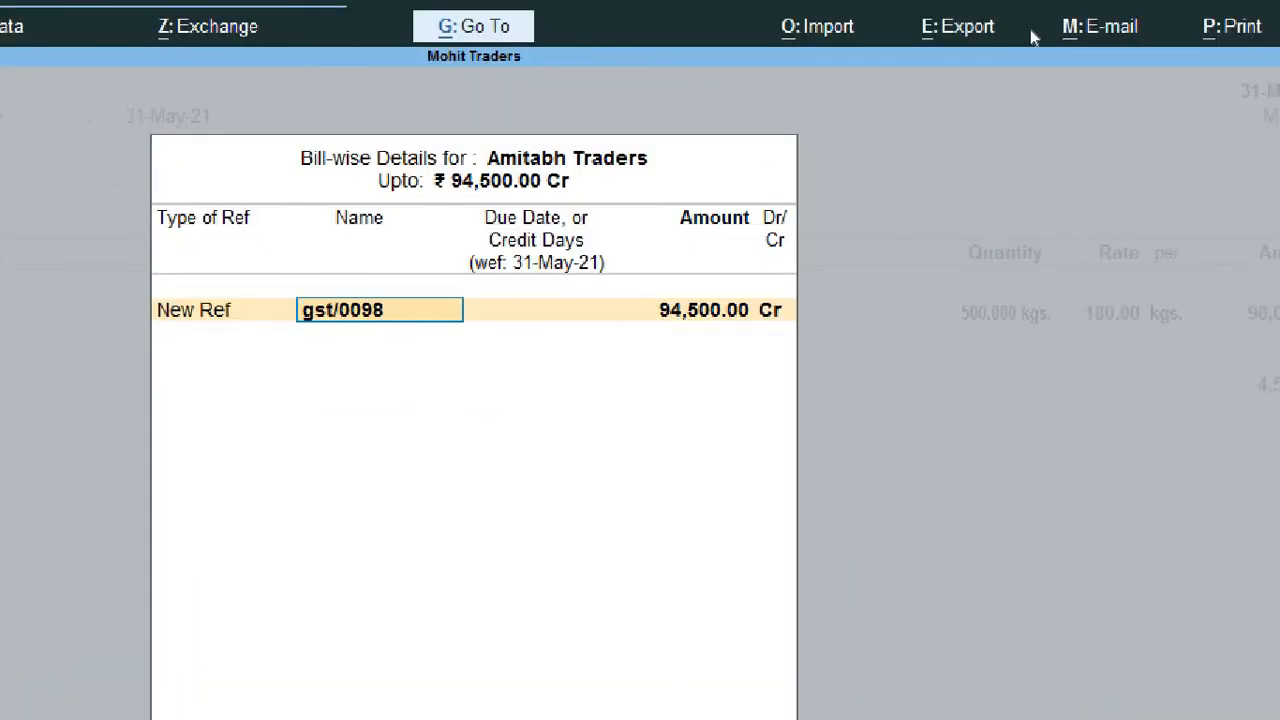
key(Return)
key(Return)
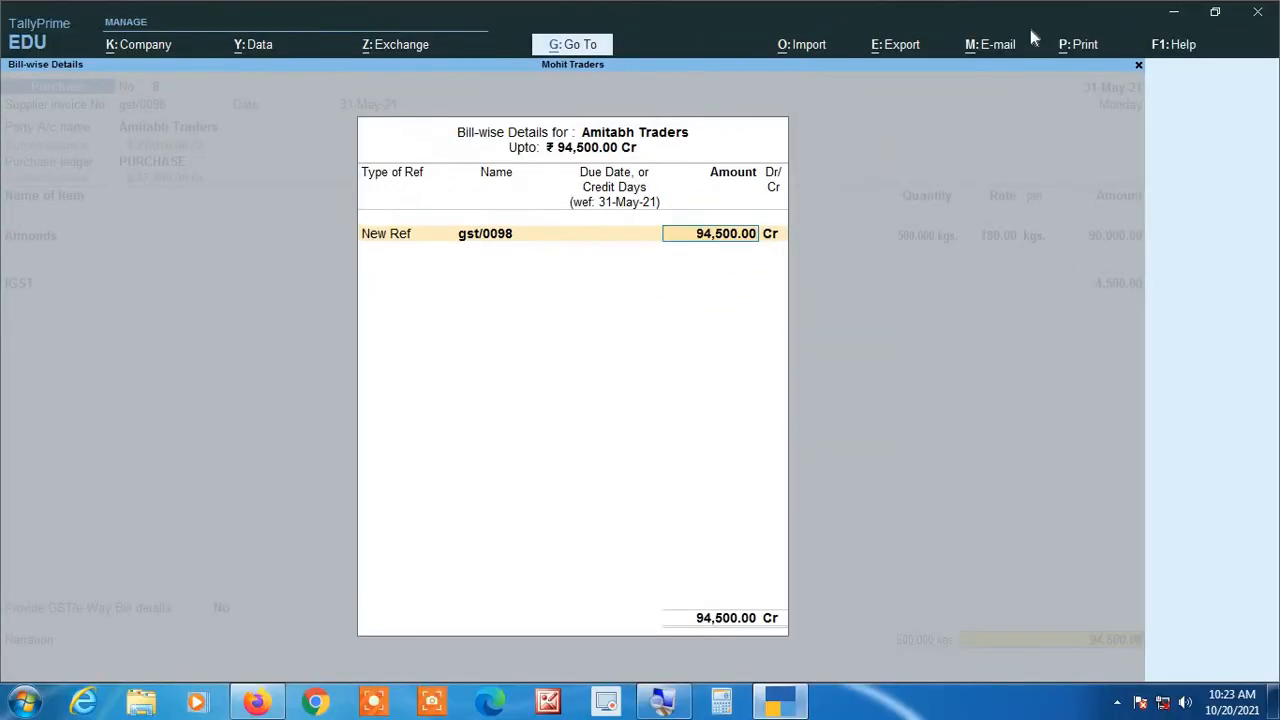
key(Return)
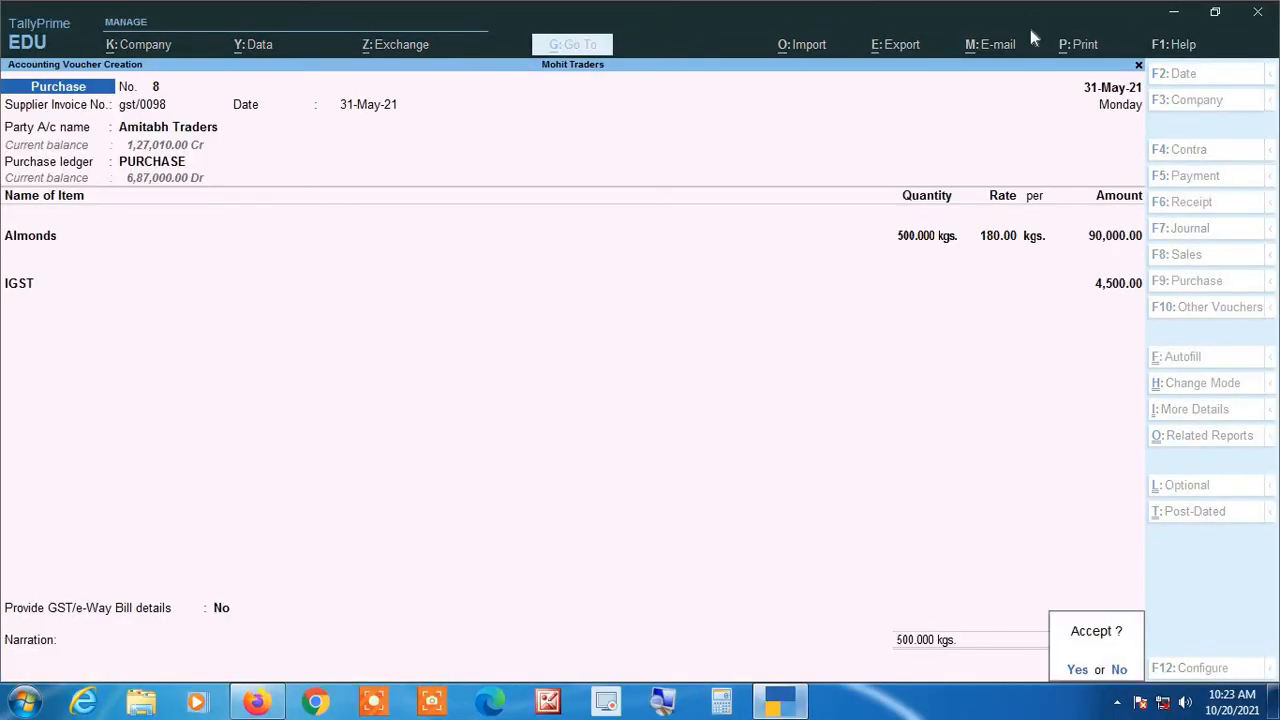
Step: Save the gst/0098 purchase and start a payment voucher dated 1-Jun-21 from the IDBI BANK CURRENT A/C account
key(Return)
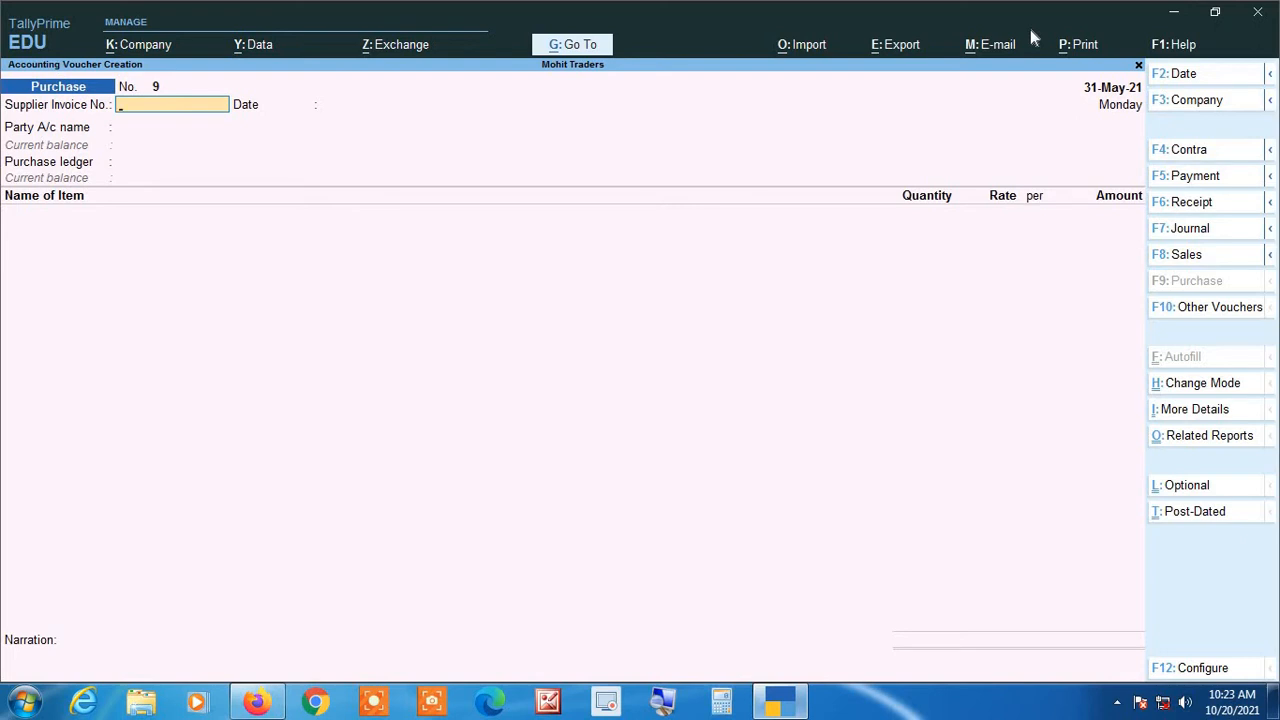
key(F2)
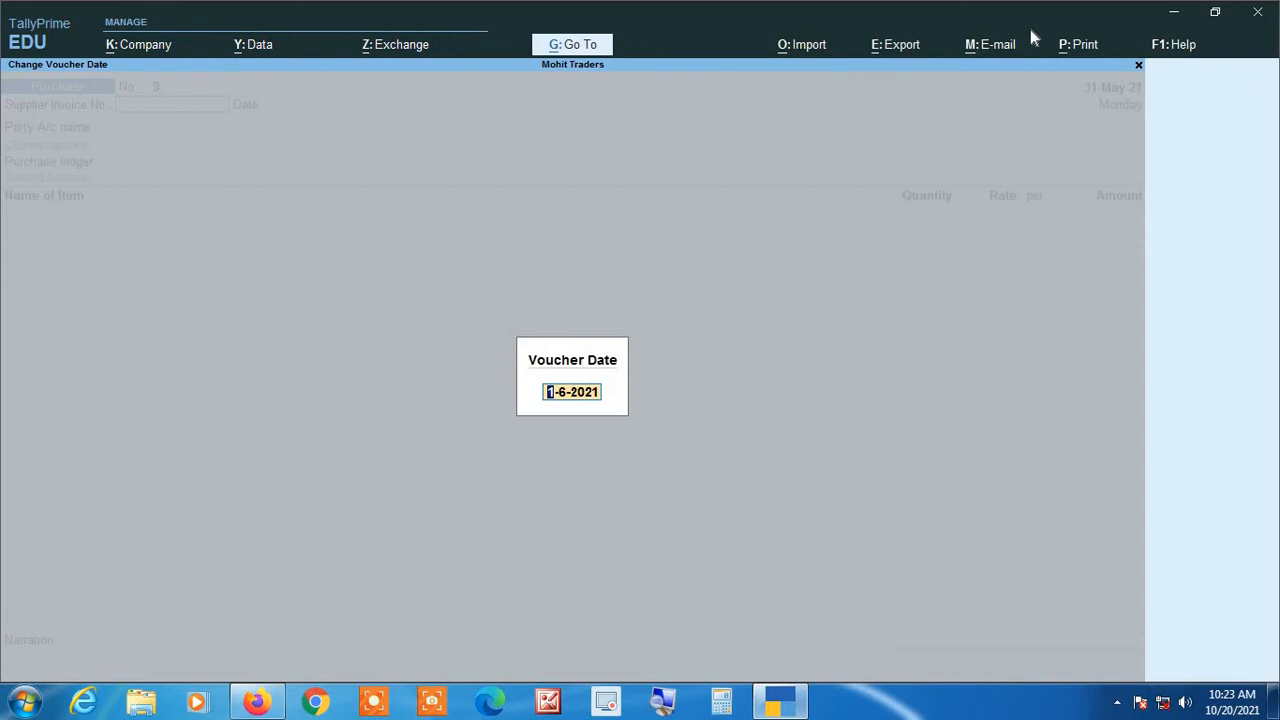
key(Return)
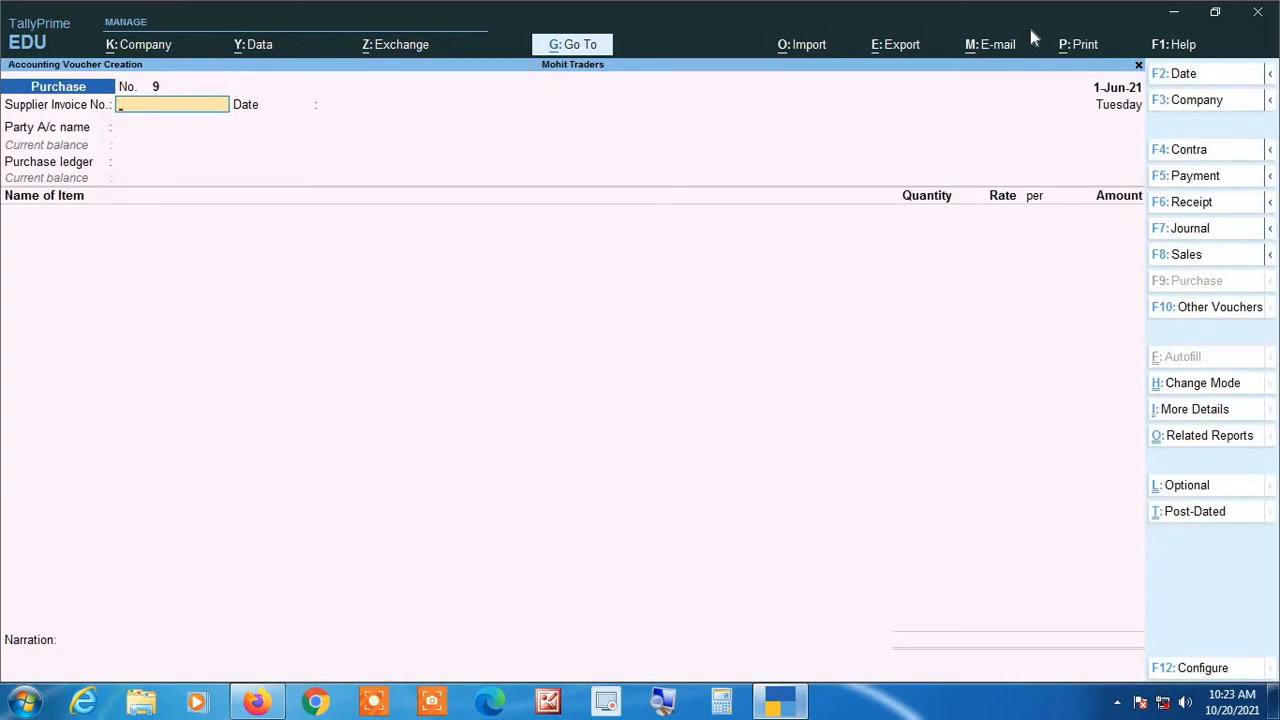
key(F5)
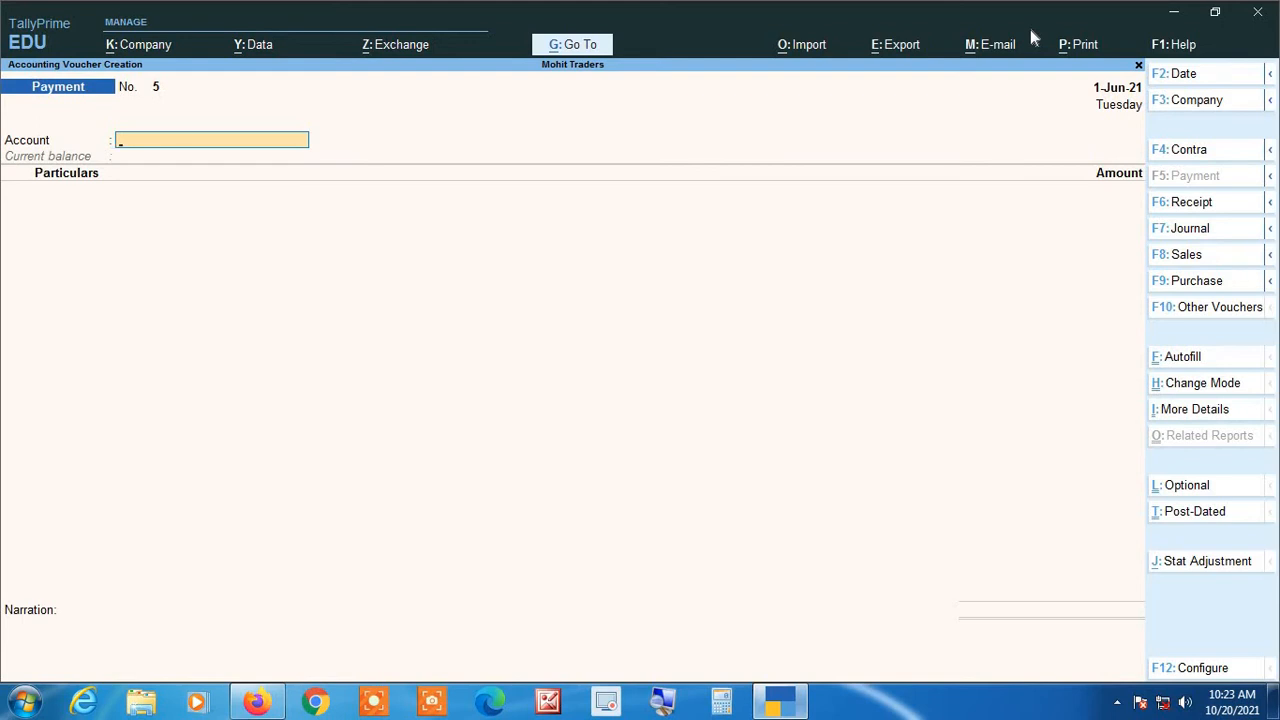
text(I)
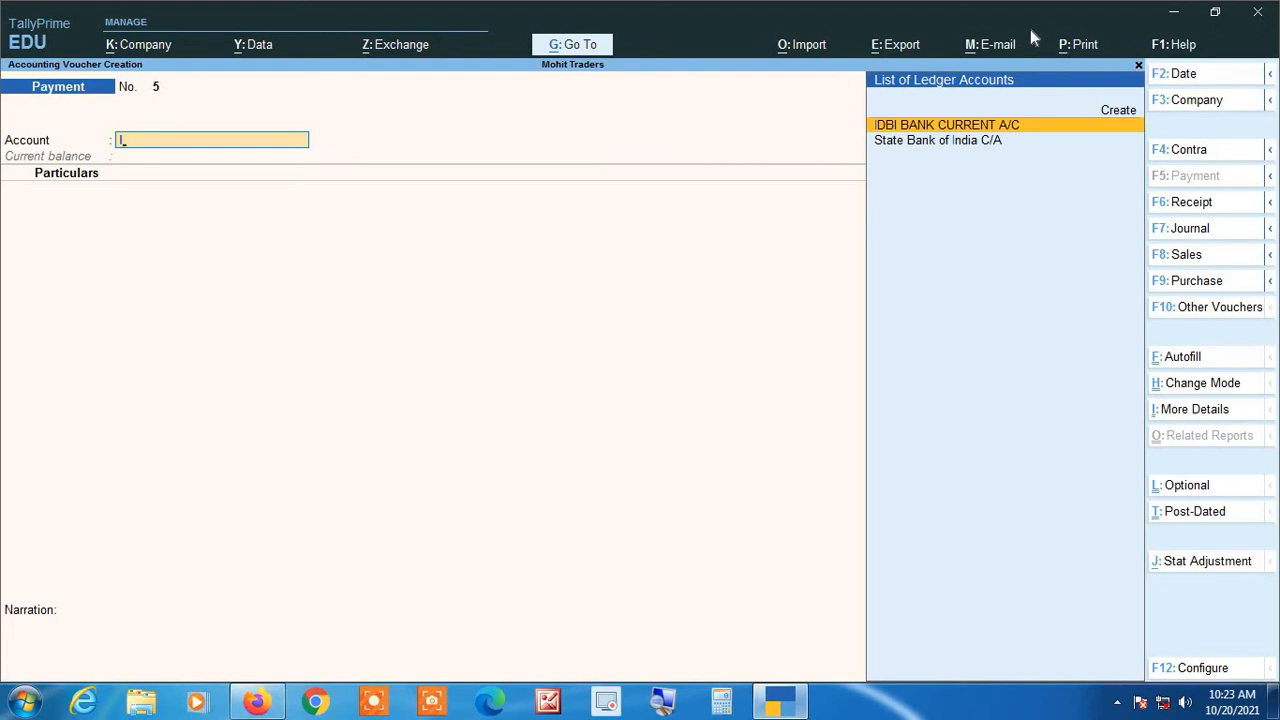
key(Return)
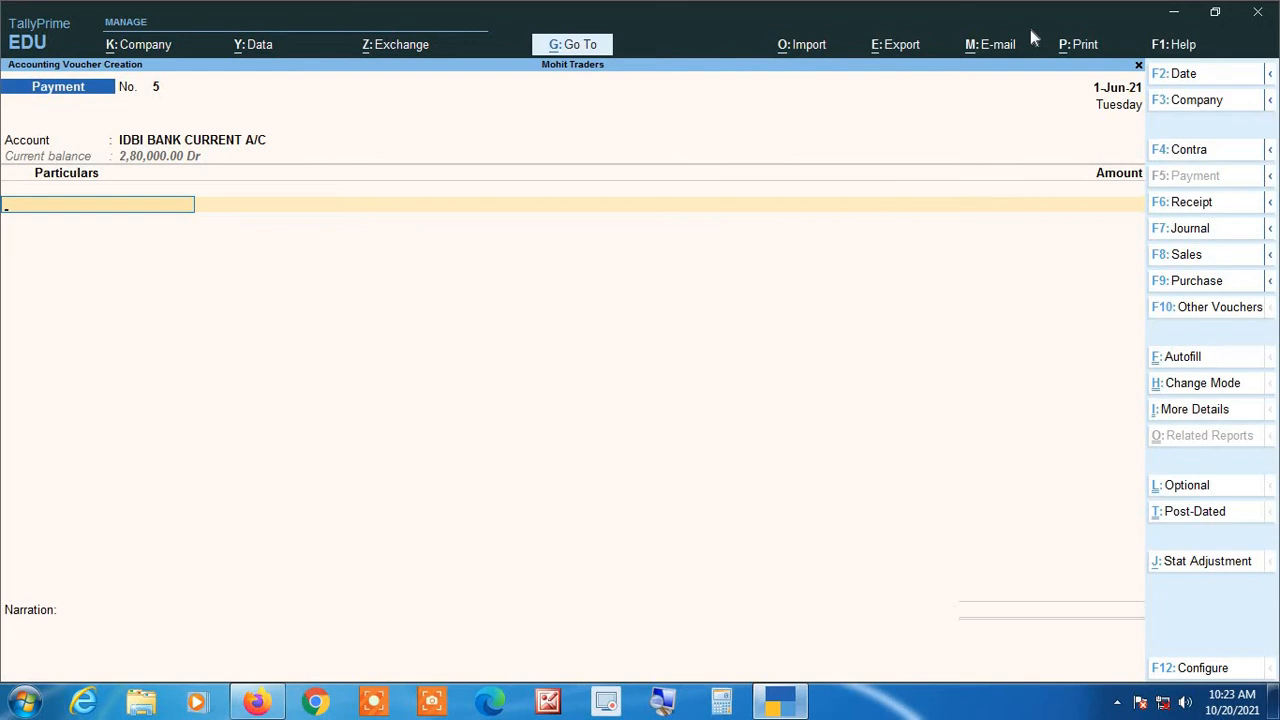
Step: Enter a payment of 55000 to Amitabh Traders and set its bill-wise reference type to Agst Ref
text(Ami)
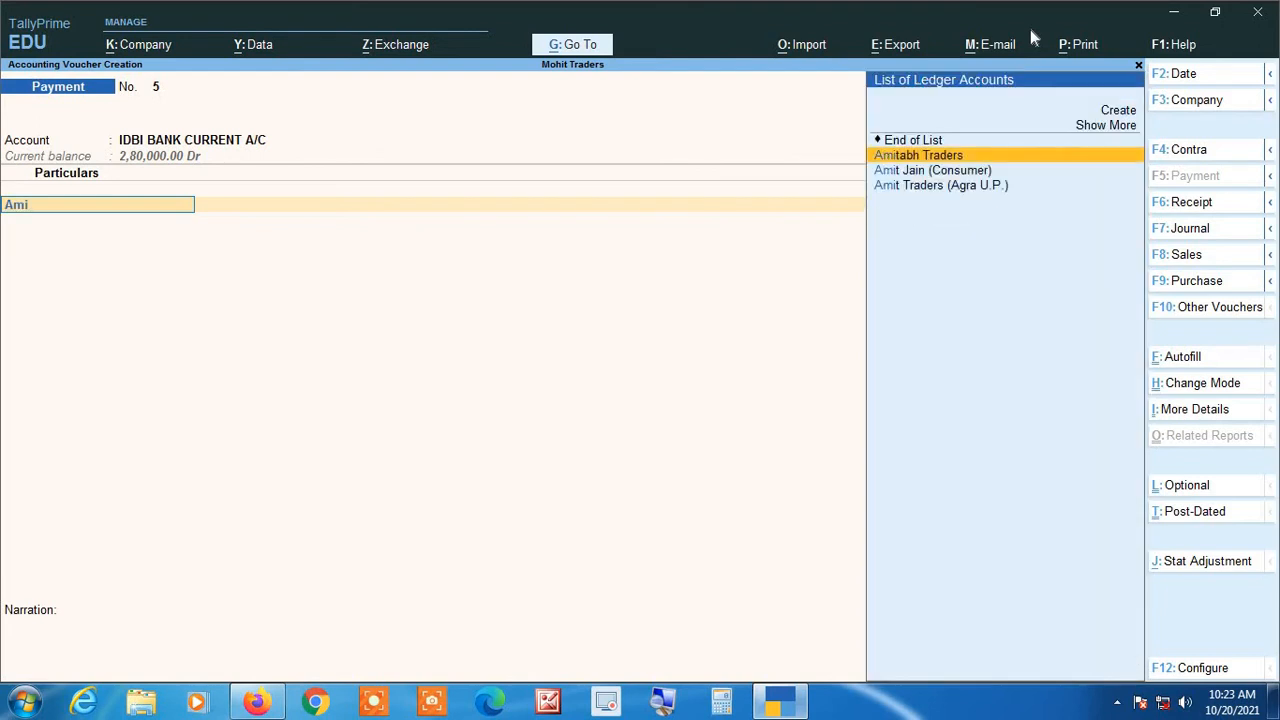
key(Return)
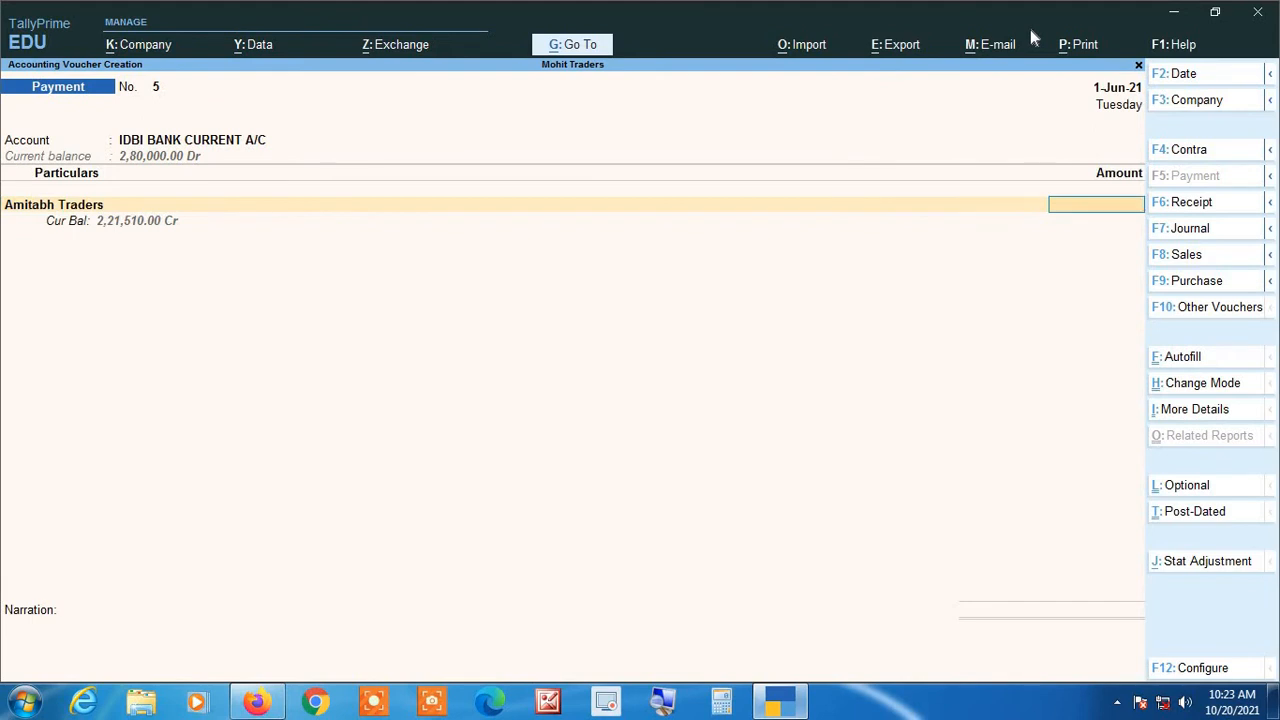
text(55000)
key(Return)
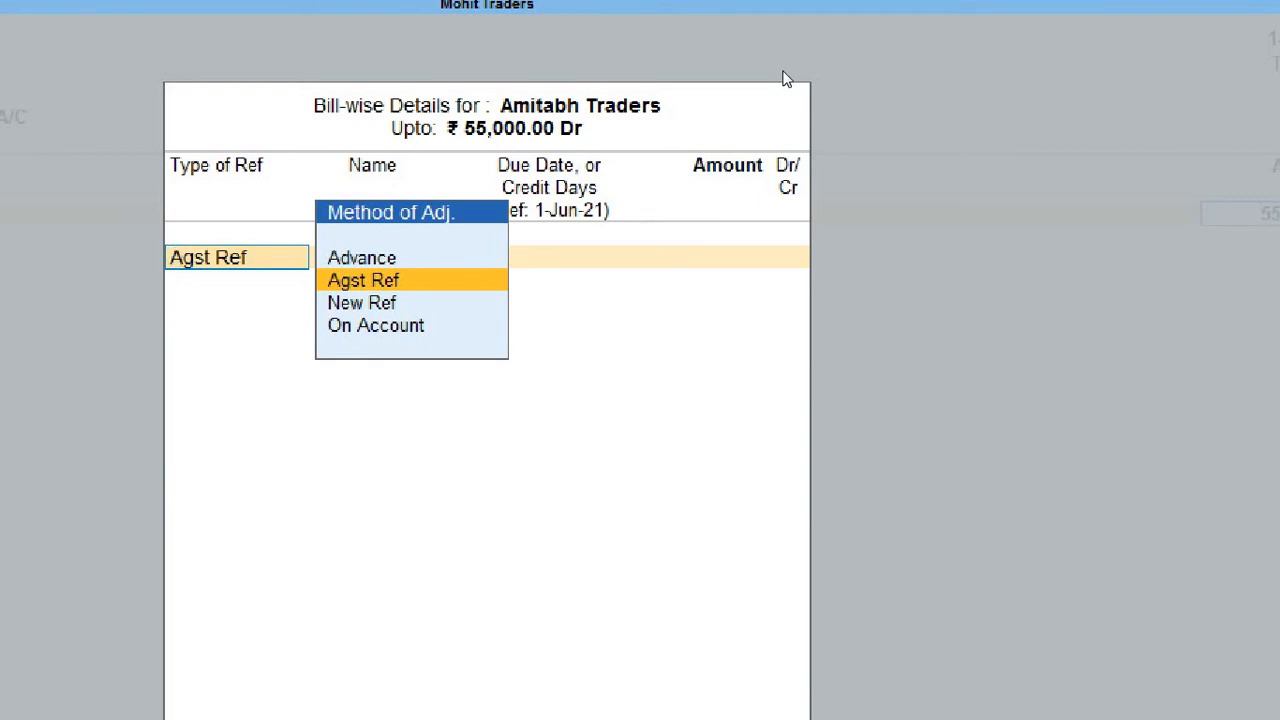
key(Return)
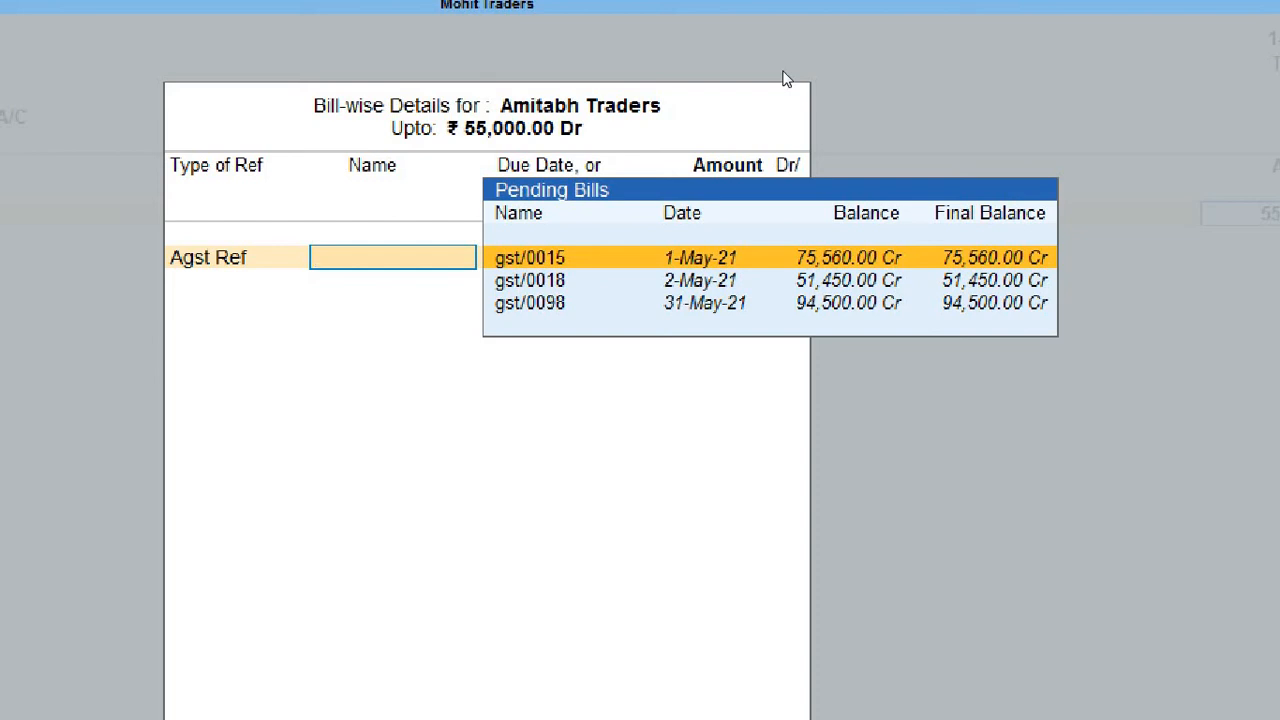
Step: Examine the names, dates and balances of the pending bills for Amitabh Traders
key(Down)
key(Down)
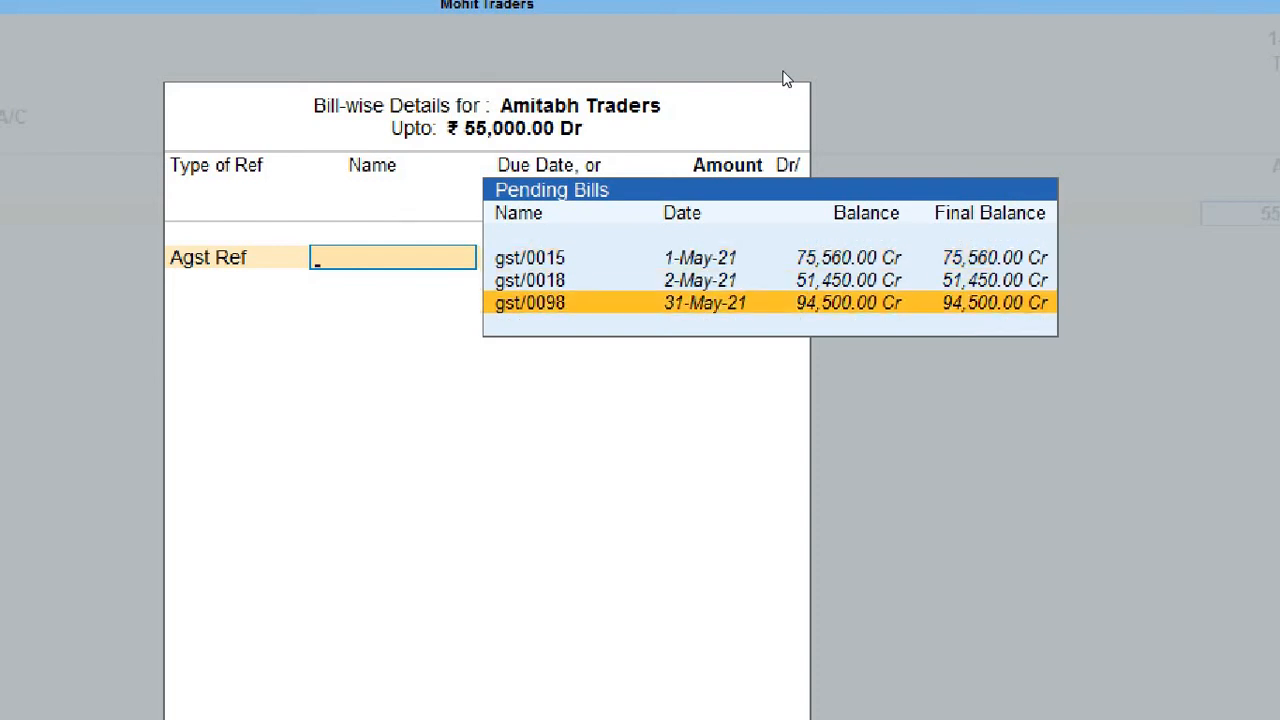
key(Up)
key(Up)
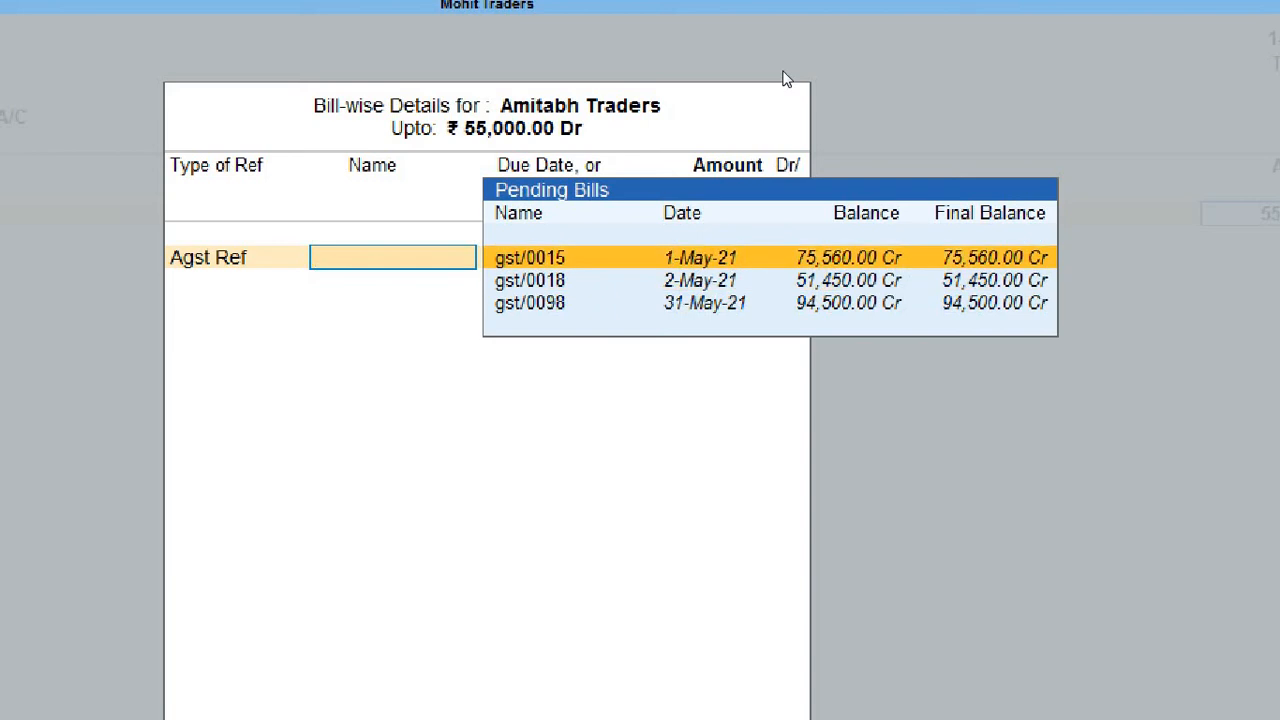
key(Down)
key(Down)
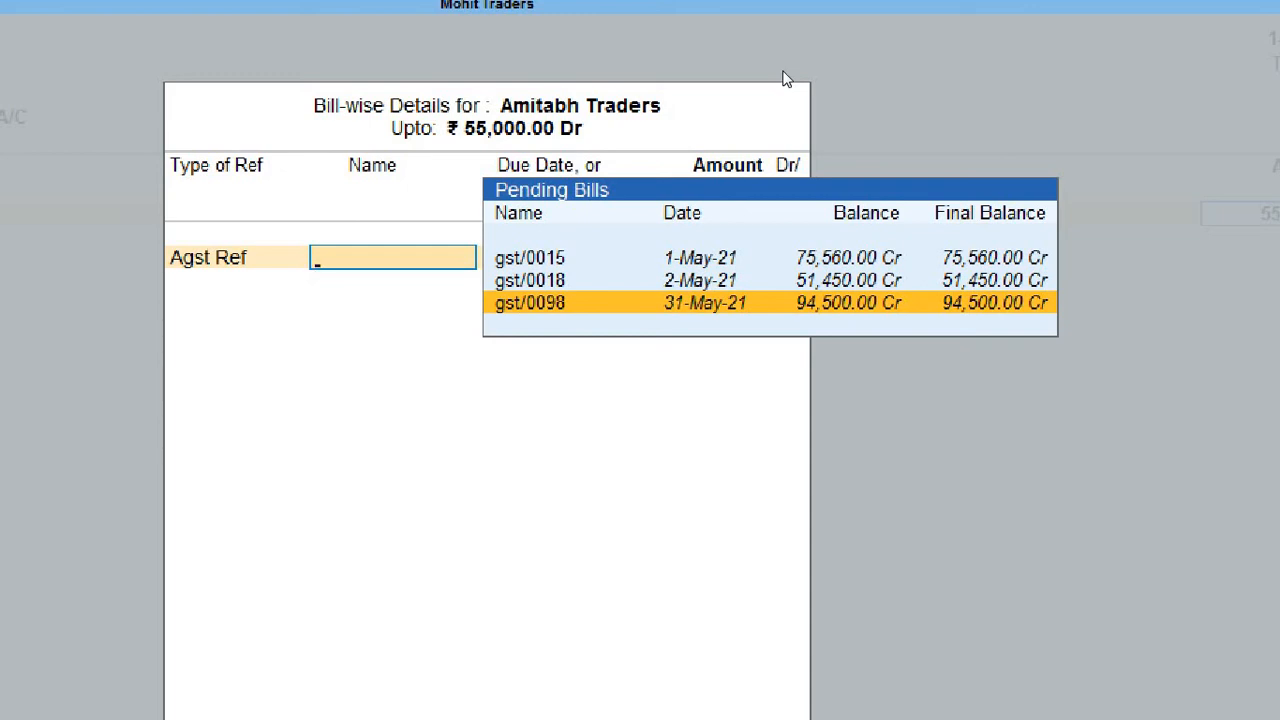
key(Up)
key(Up)
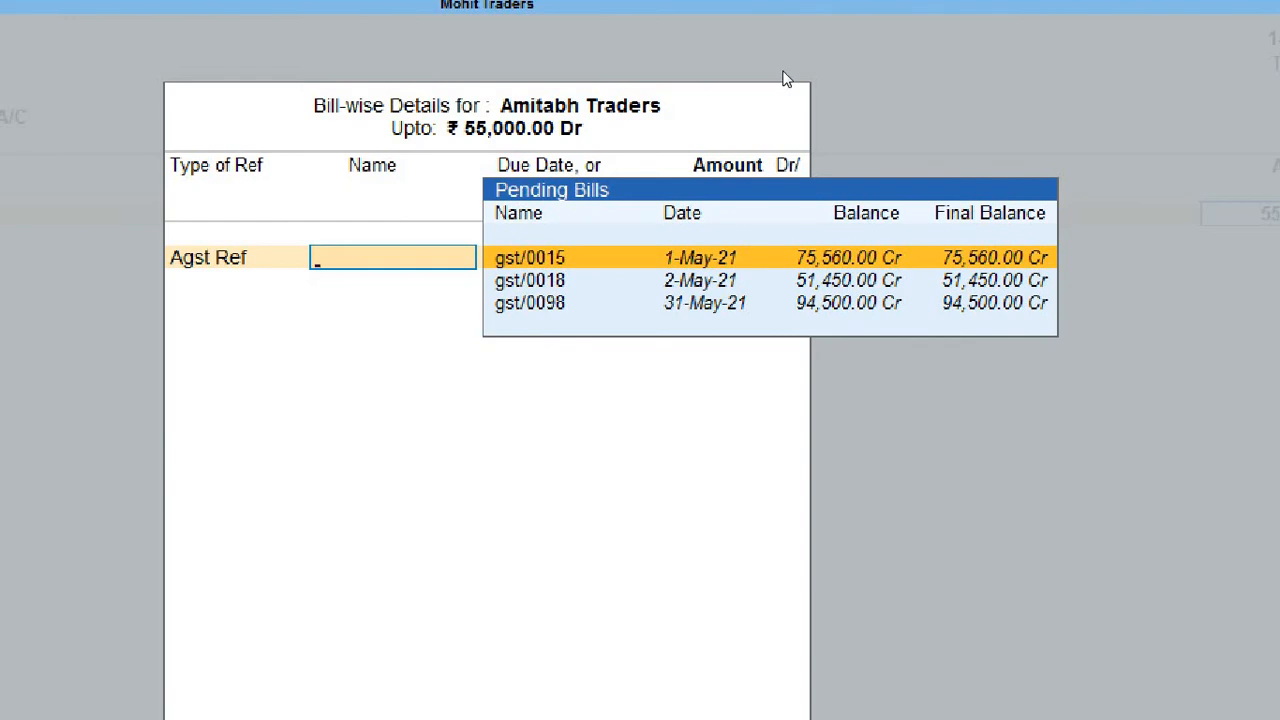
key(Down)
key(Down)
key(Up)
key(Up)
Step: Allocate the full 55,000.00 Dr payment against pending bill gst/0015 and finish the bill-wise details and particulars
key(Return)
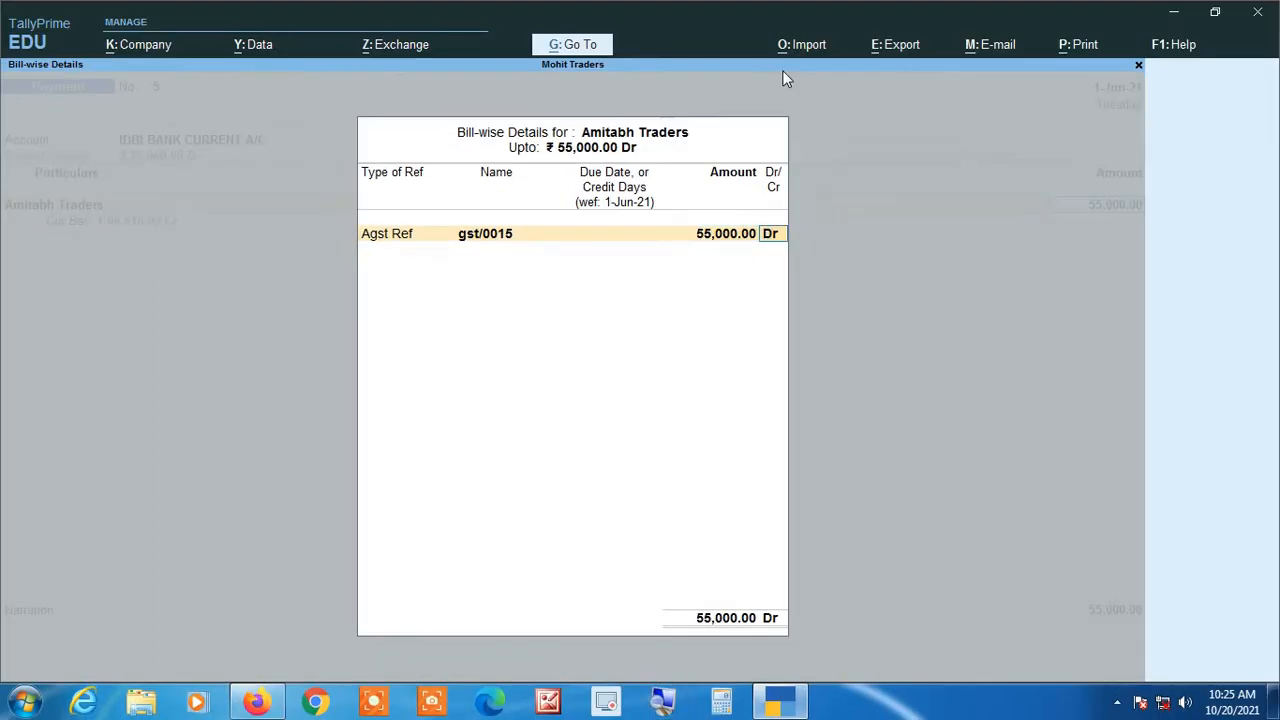
key(Return)
key(Return)
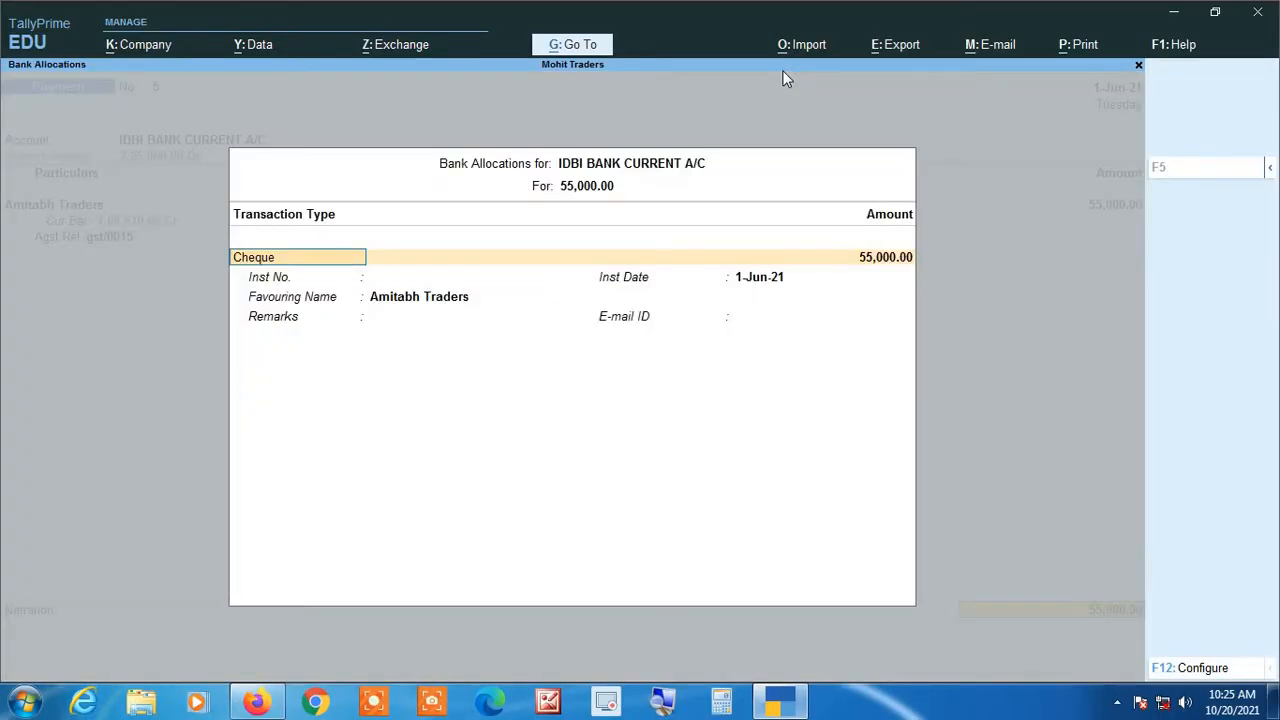
Step: Accept the cheque bank allocation of 55,000.00 favouring Amitabh Traders without an instrument number and save the payment voucher
key(Return)
key(Return)
key(Return)
key(Return)
key(Return)
key(Return)
key(Return)
key(Return)
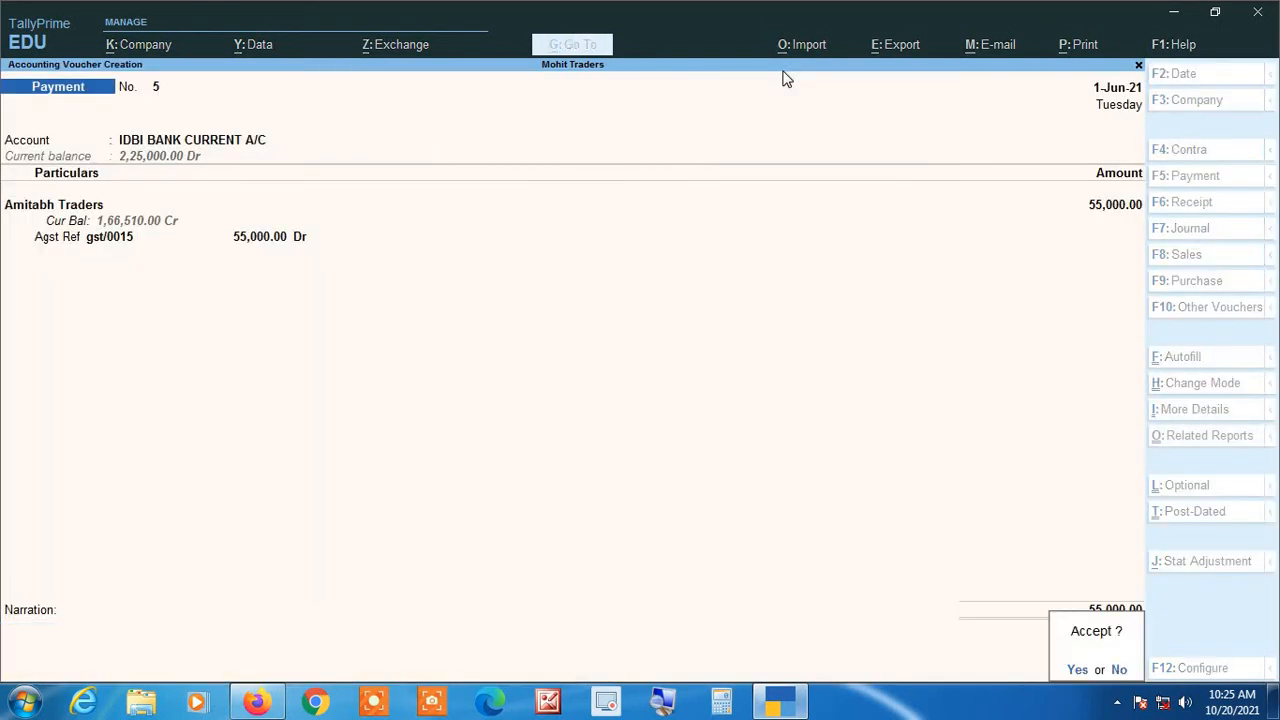
key(Return)
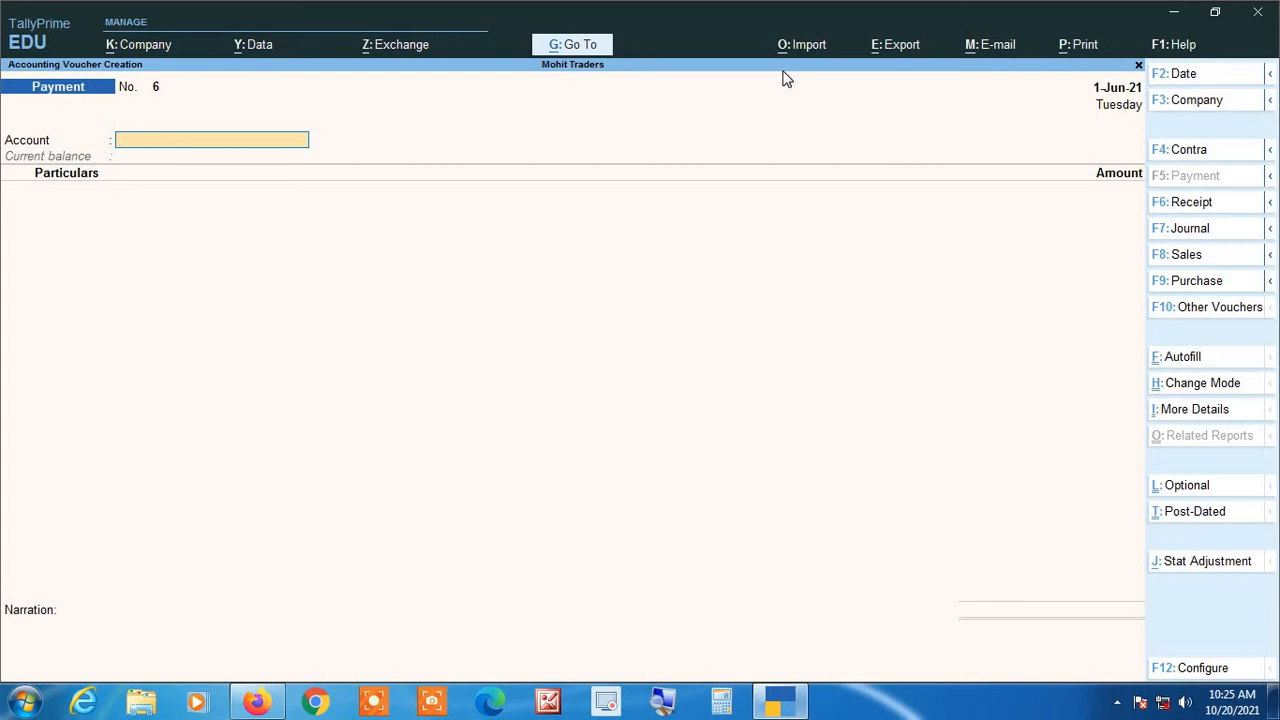
Step: Start a payment voucher dated 2-Jun-21 from IDBI BANK CURRENT A/C and enter 150000 paid to Amitabh Traders
key(F2)
key(Return)
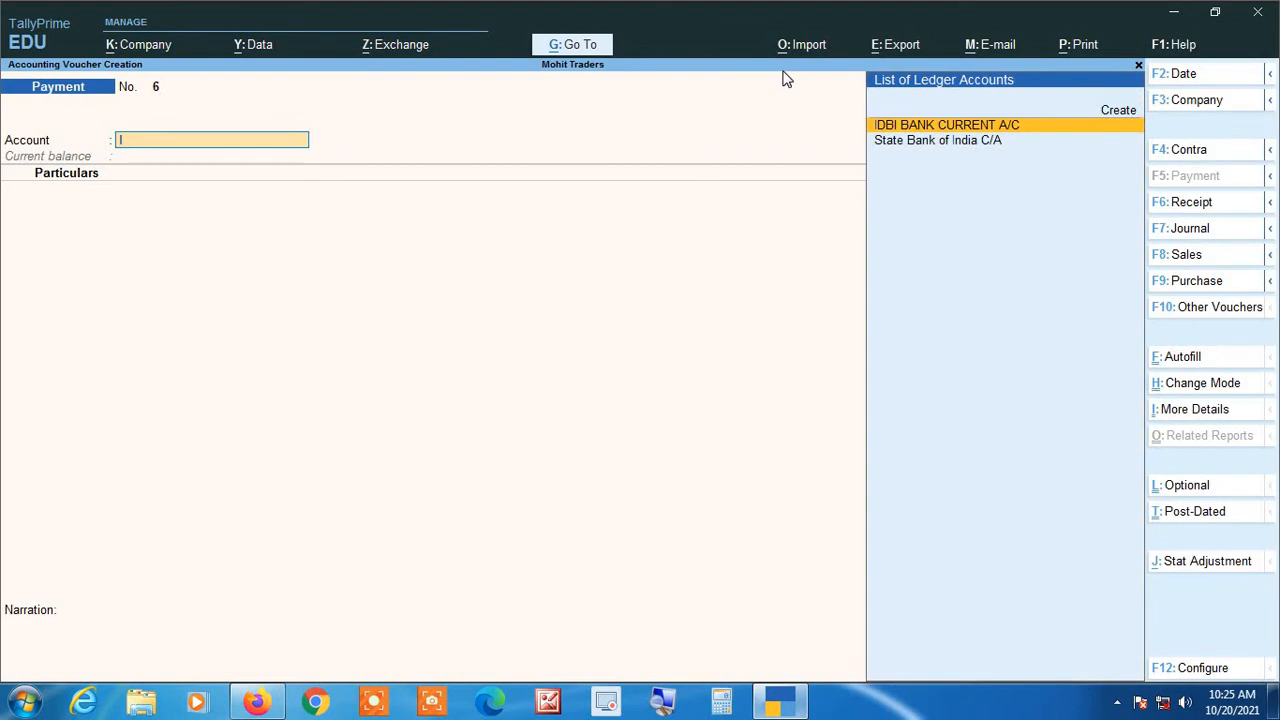
text(id)
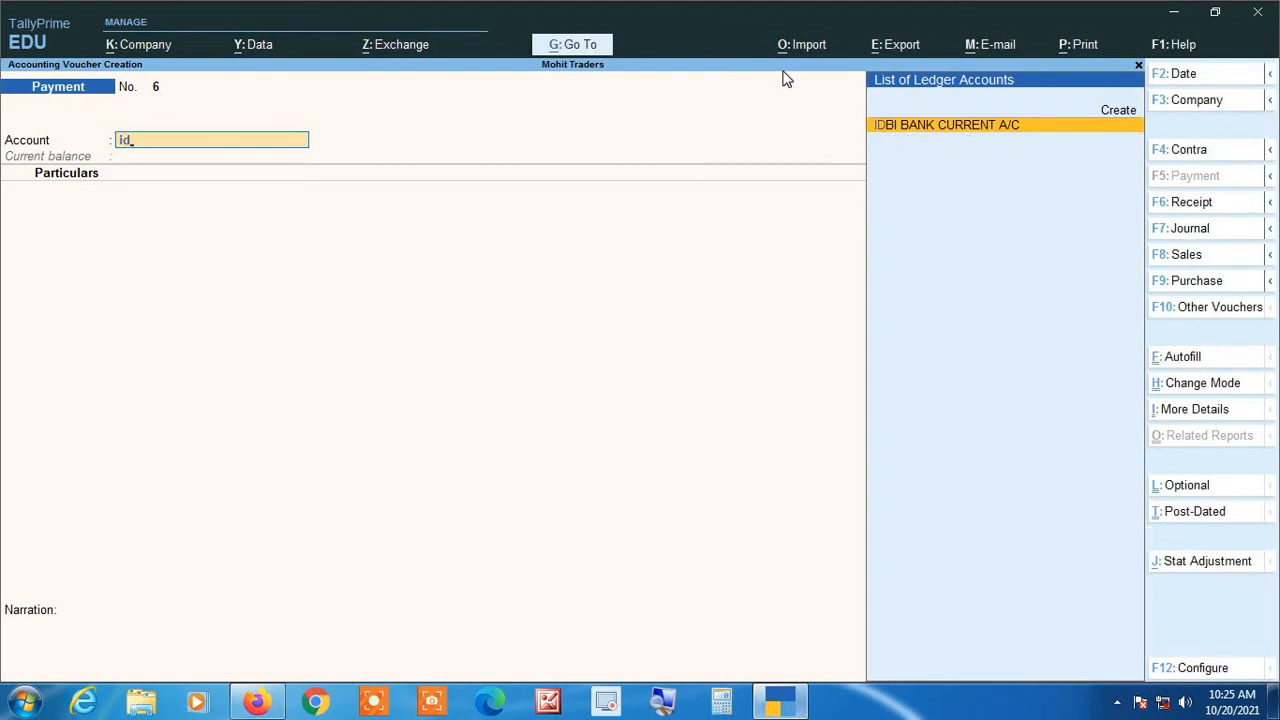
key(Return)
text(Amit)
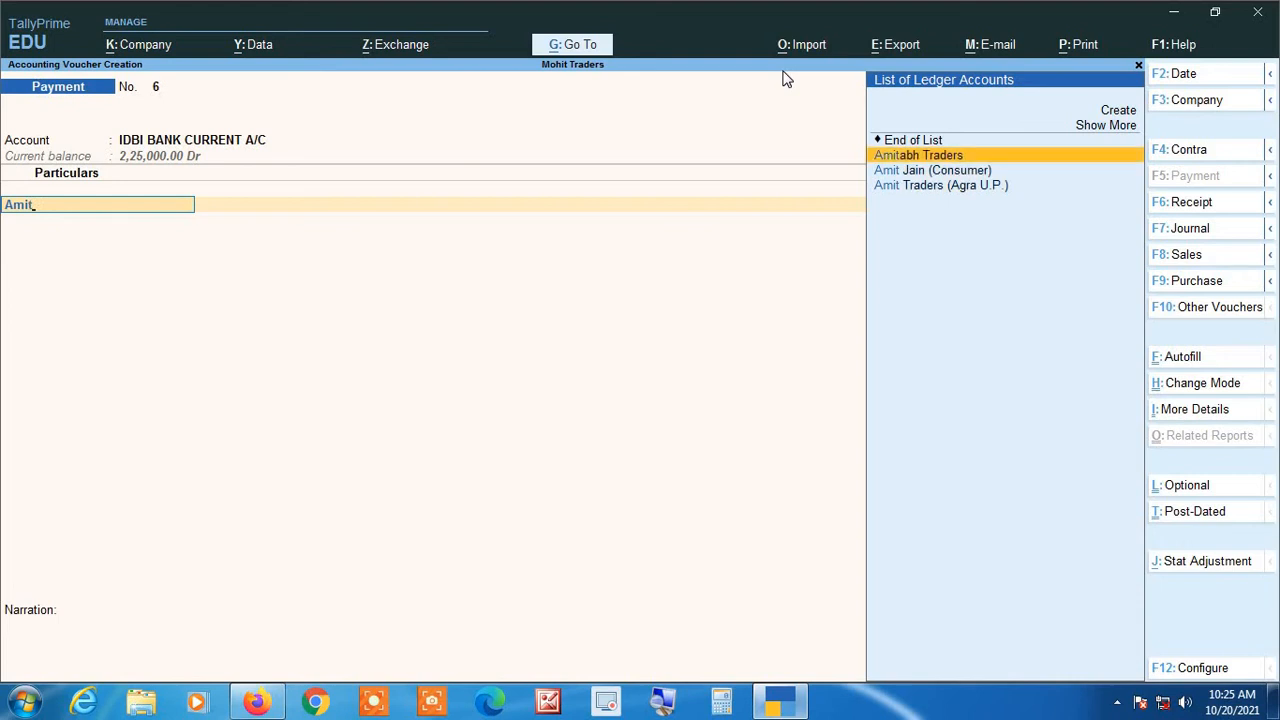
key(Return)
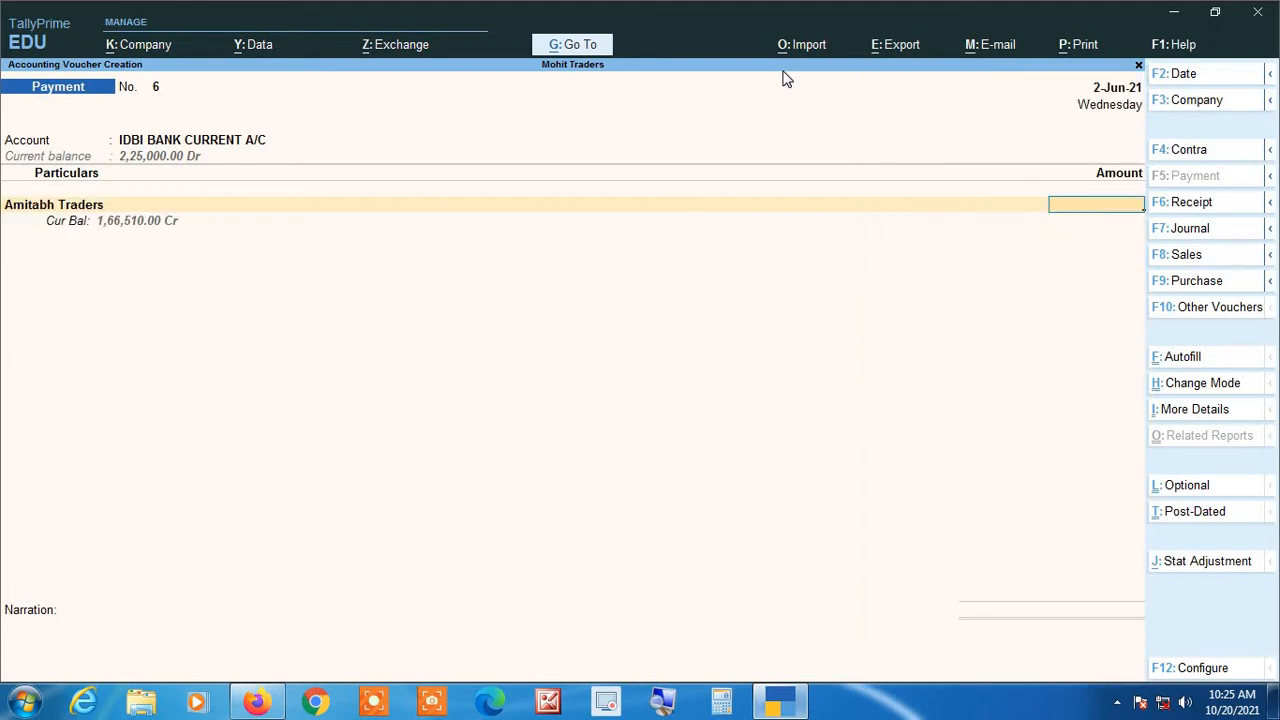
text(150000)
key(Return)
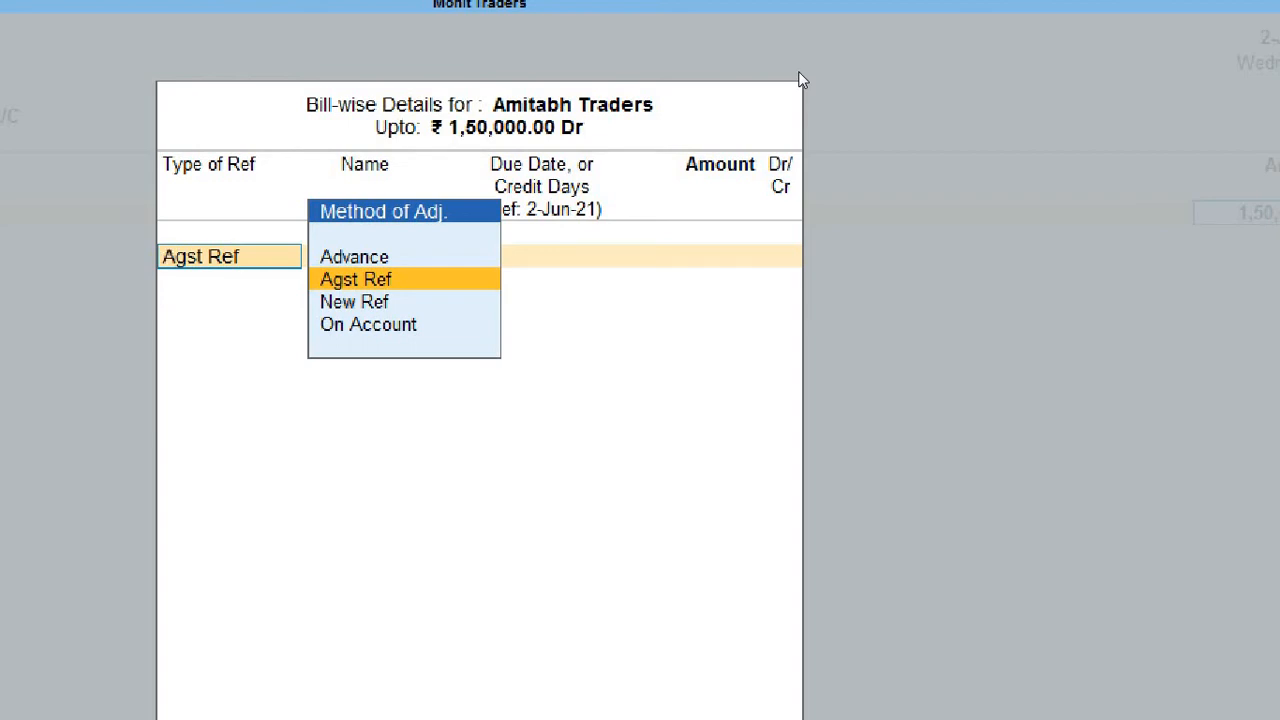
Step: Allocate 20,560.00 Dr of the payment as Agst Ref against pending bill gst/0015
key(Return)
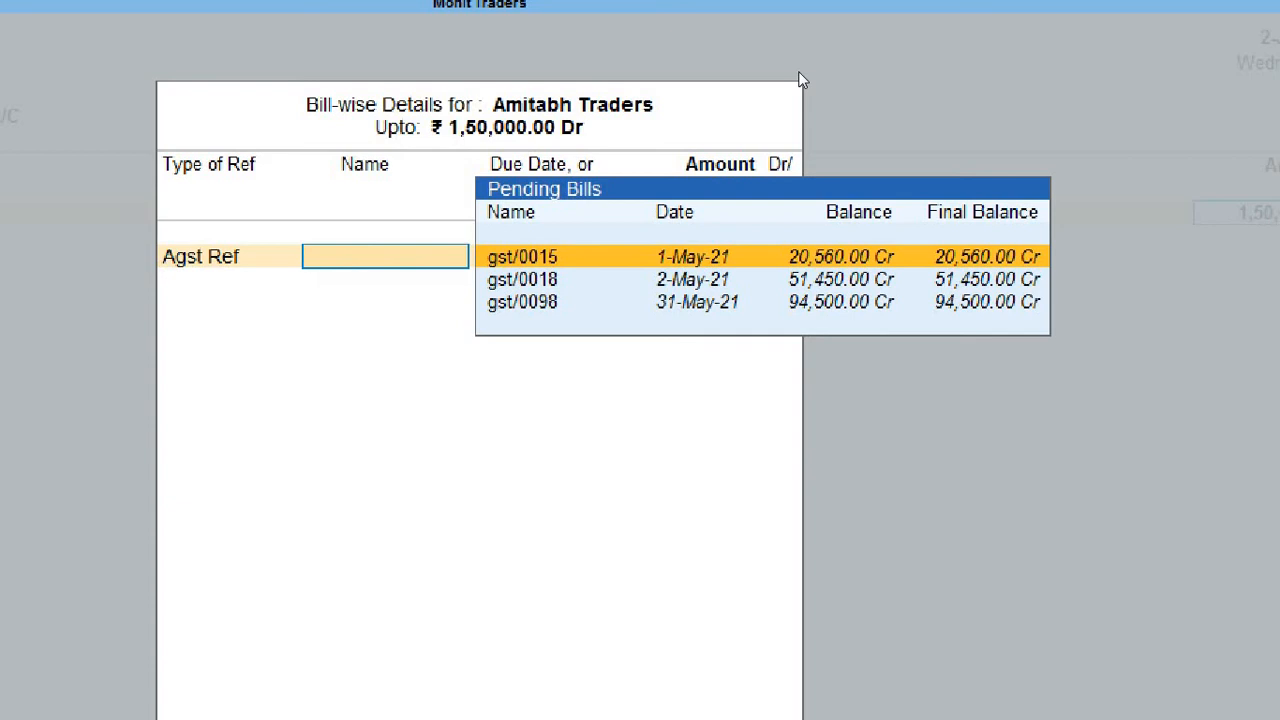
key(Return)
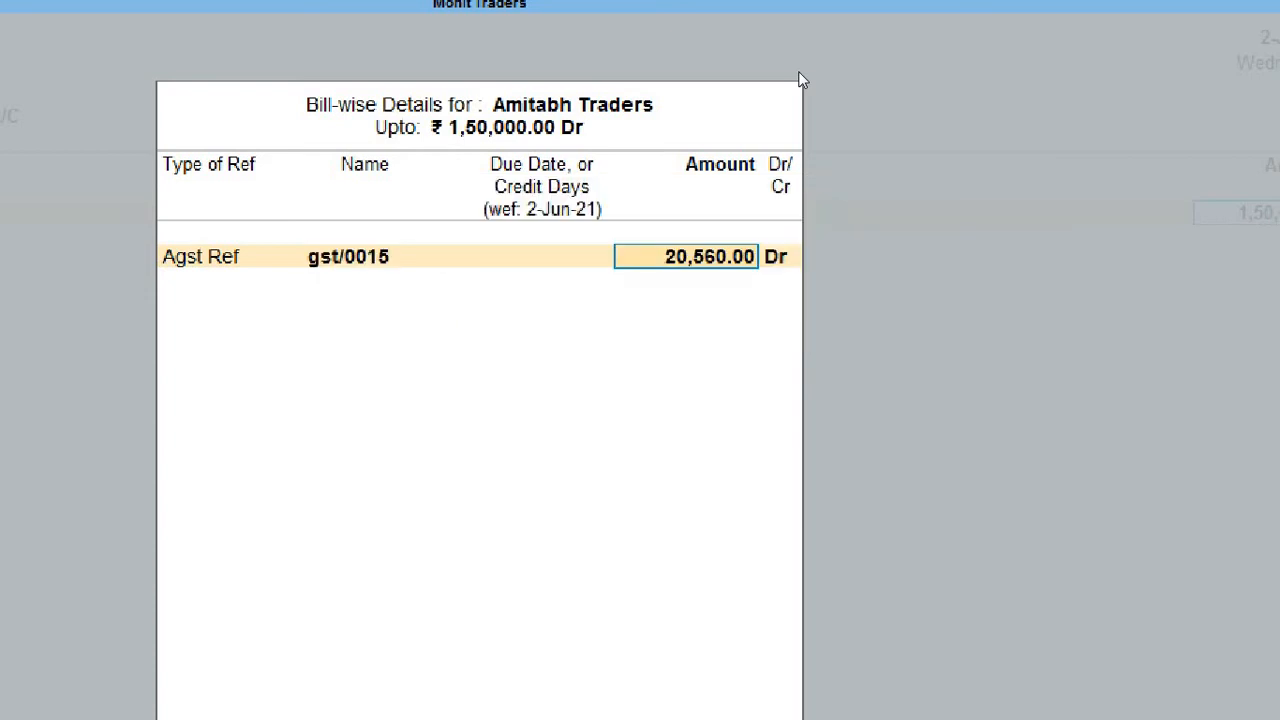
key(Return)
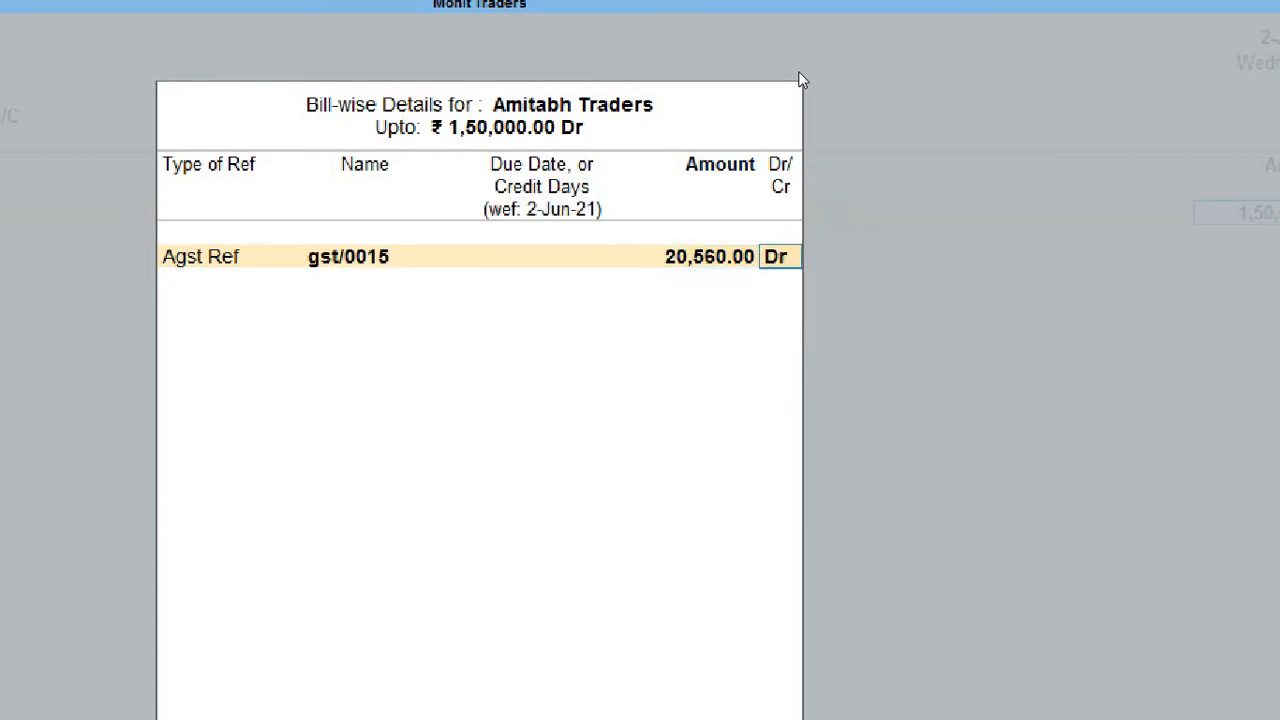
key(Return)
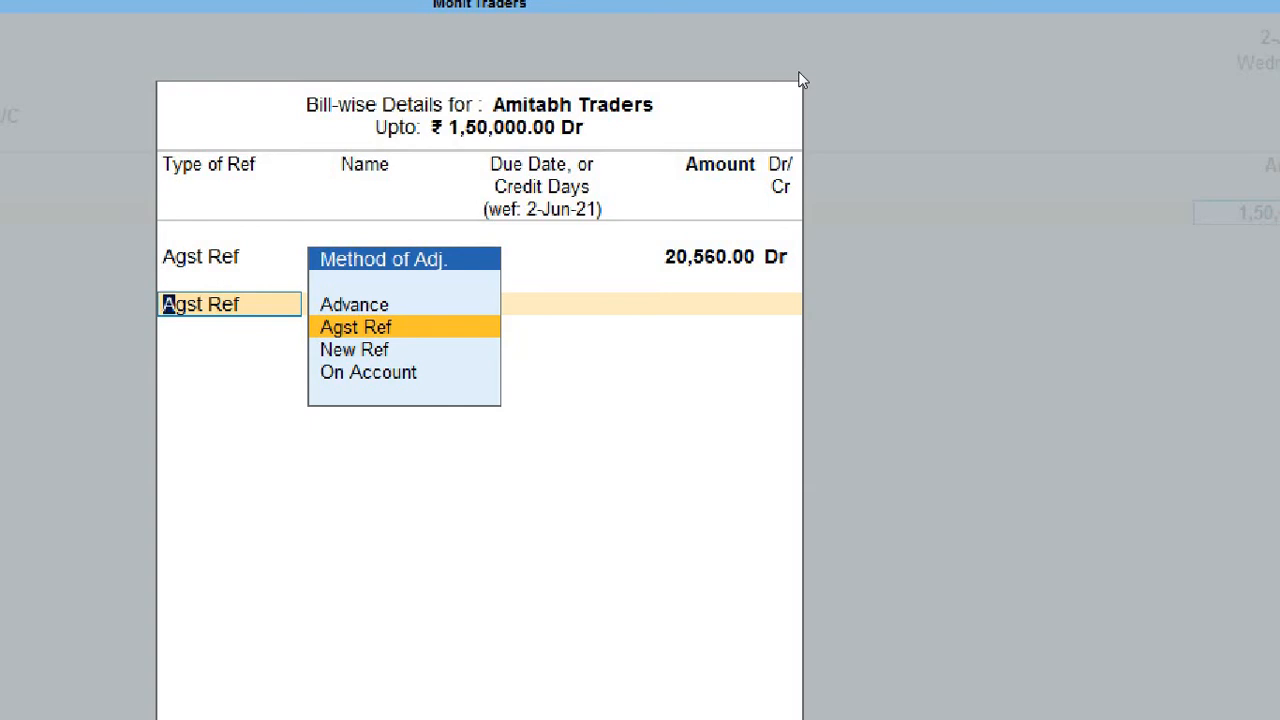
Step: Allocate 51,450.00 Dr of the payment as Agst Ref against pending bill gst/0018
key(Return)
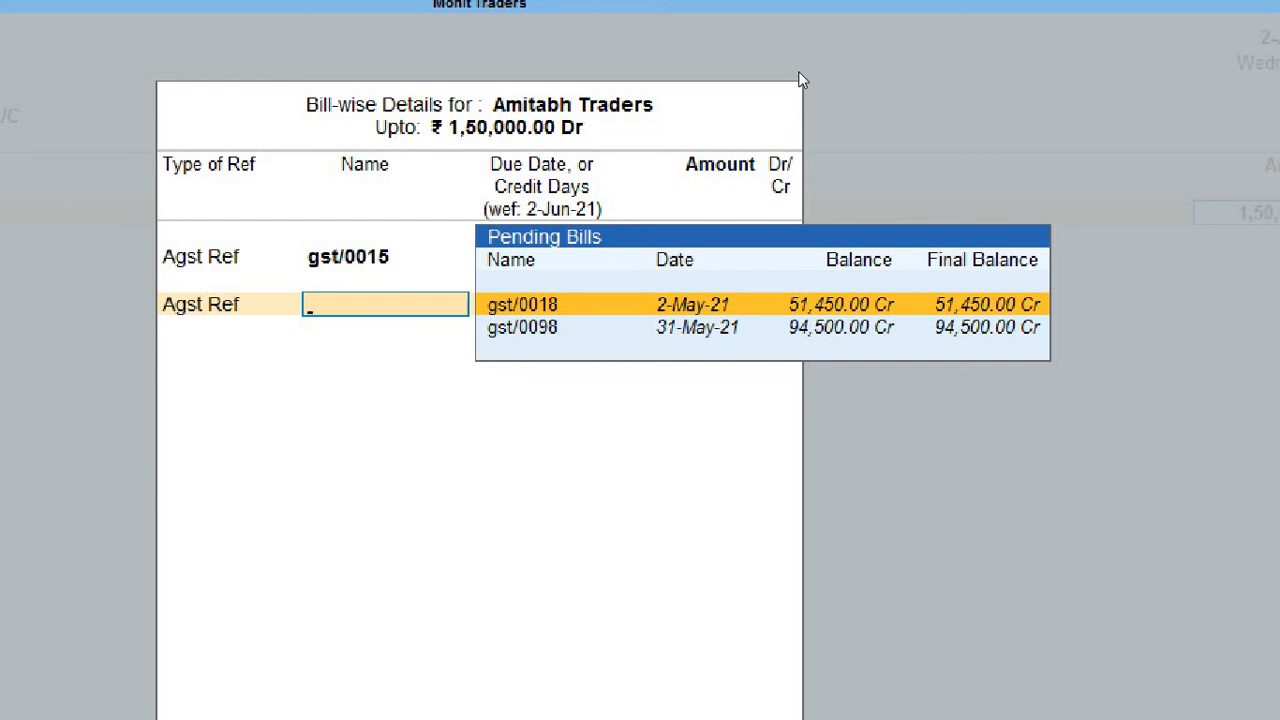
key(Return)
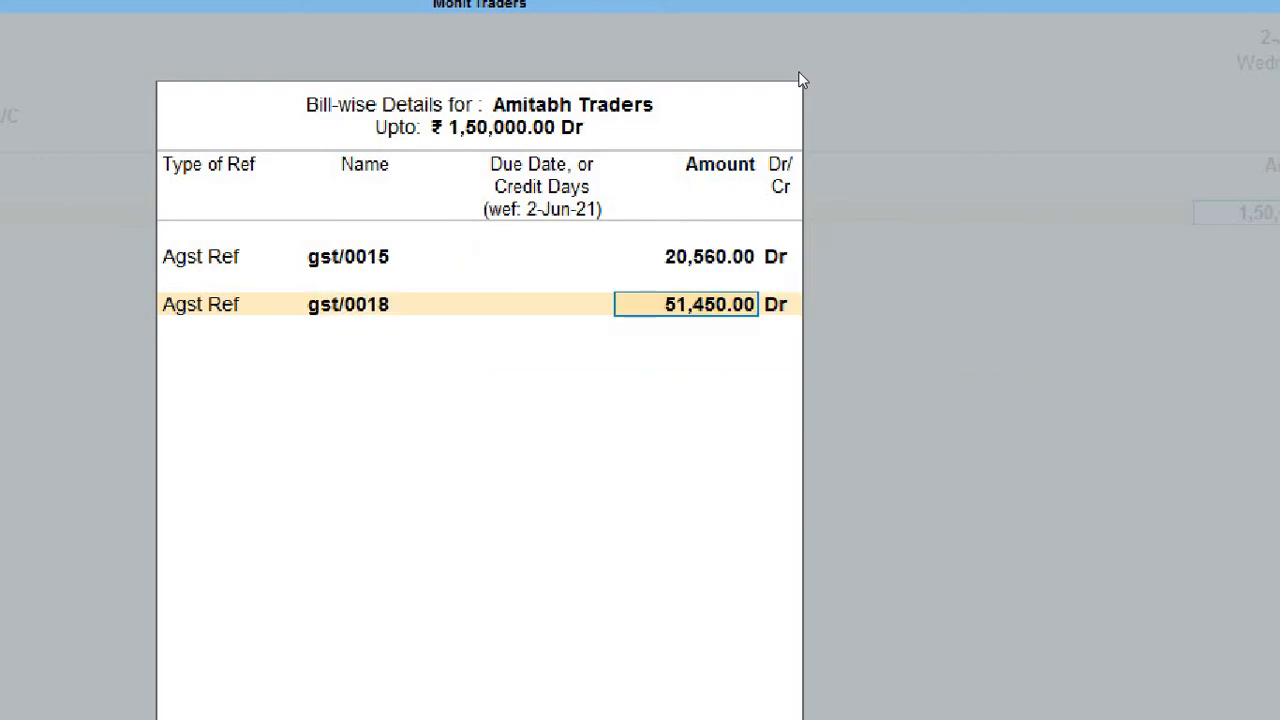
key(Return)
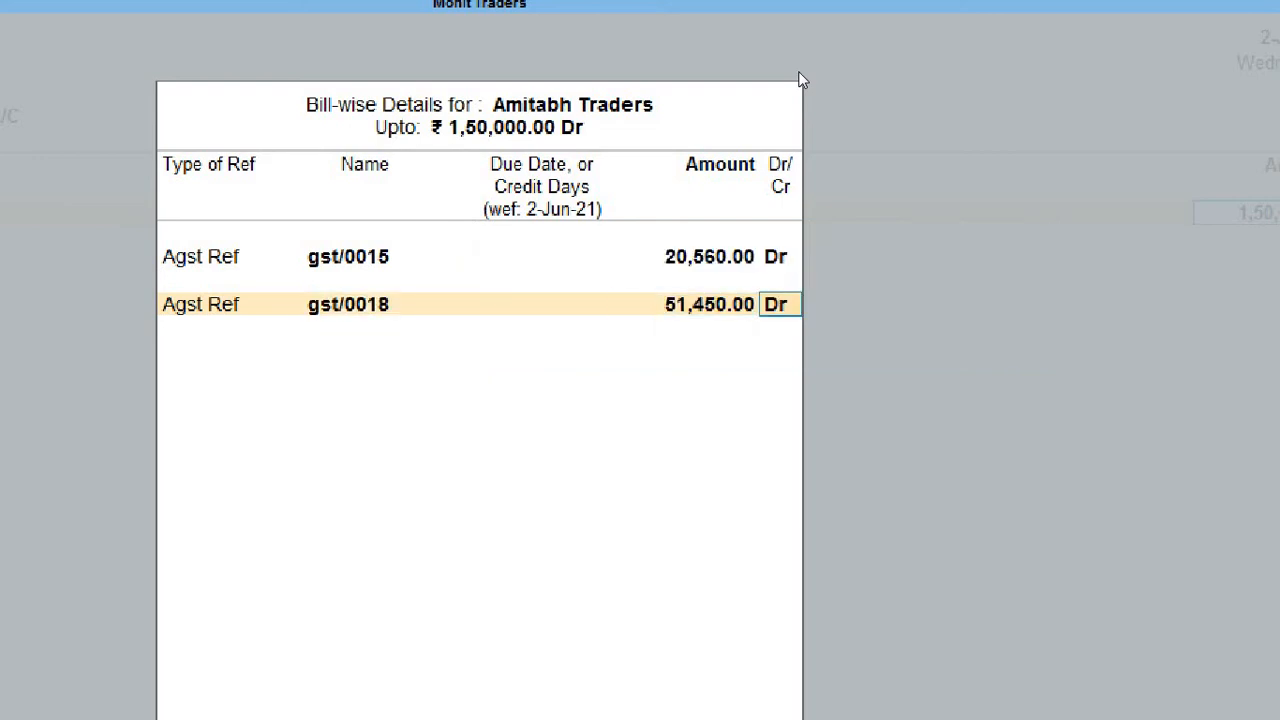
key(Return)
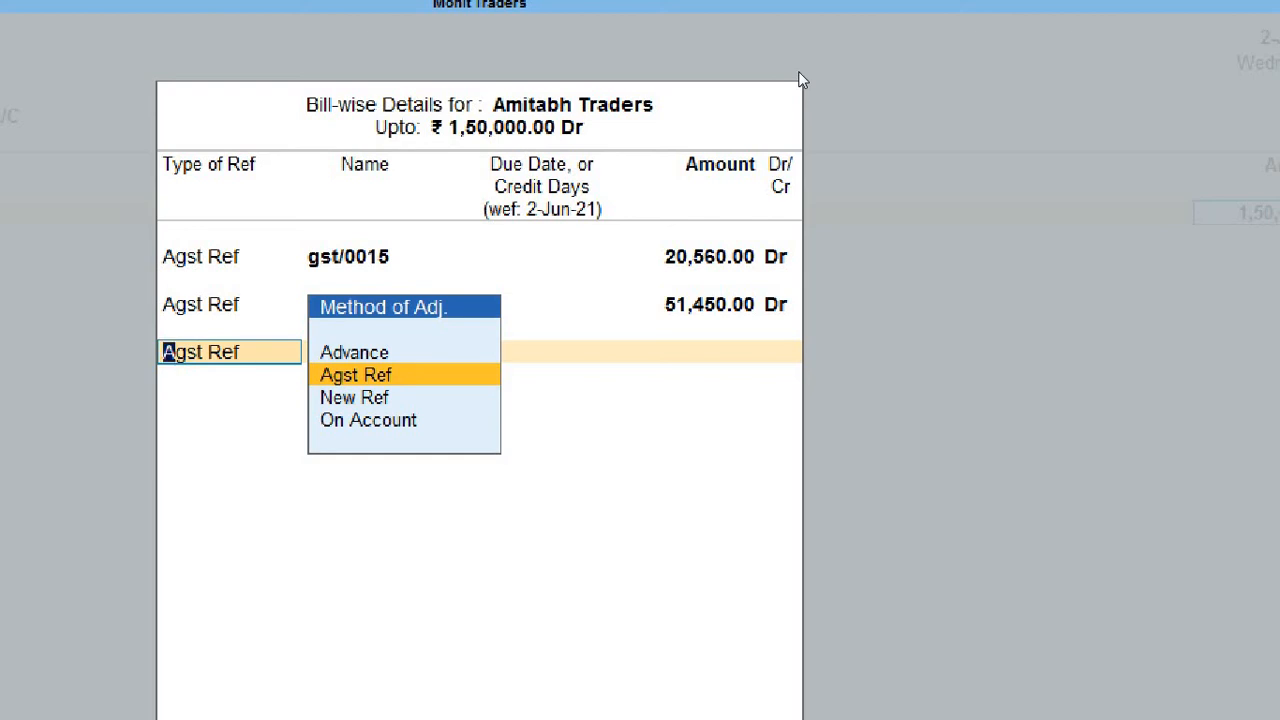
Step: Allocate the remaining 77,990.00 Dr as Agst Ref against pending bill gst/0098 and finish the bill-wise details
key(Return)
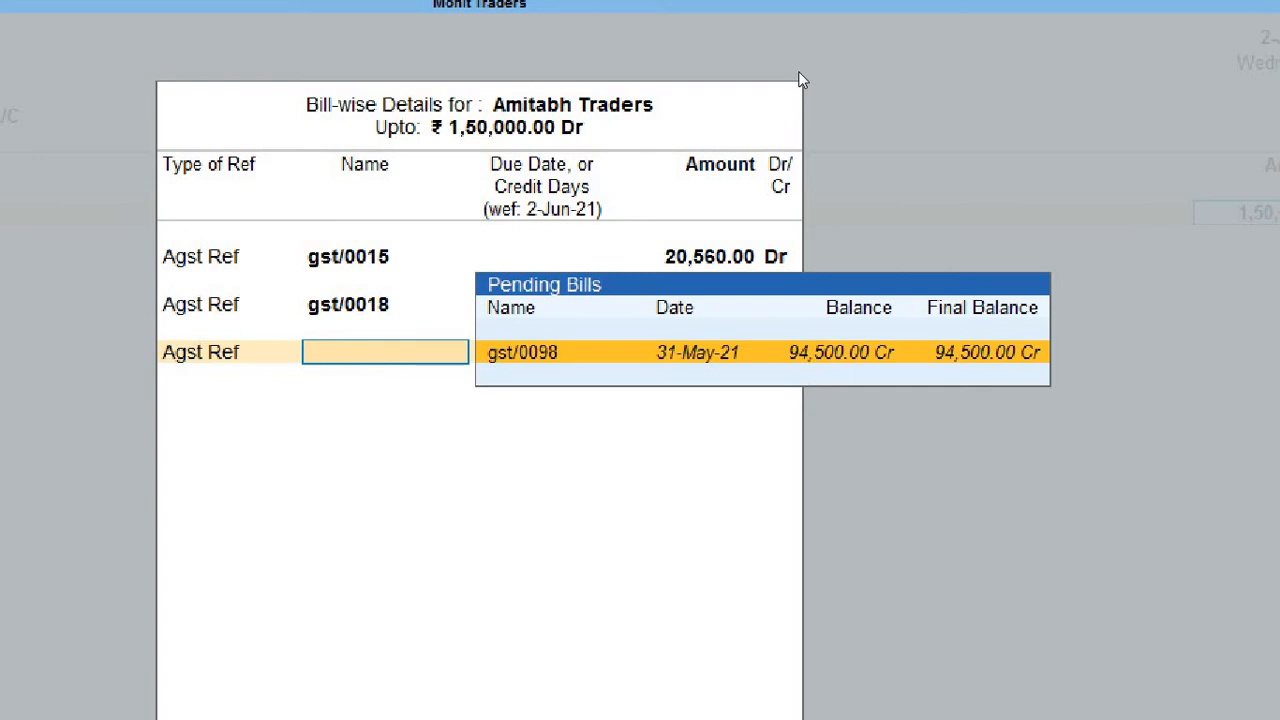
key(Return)
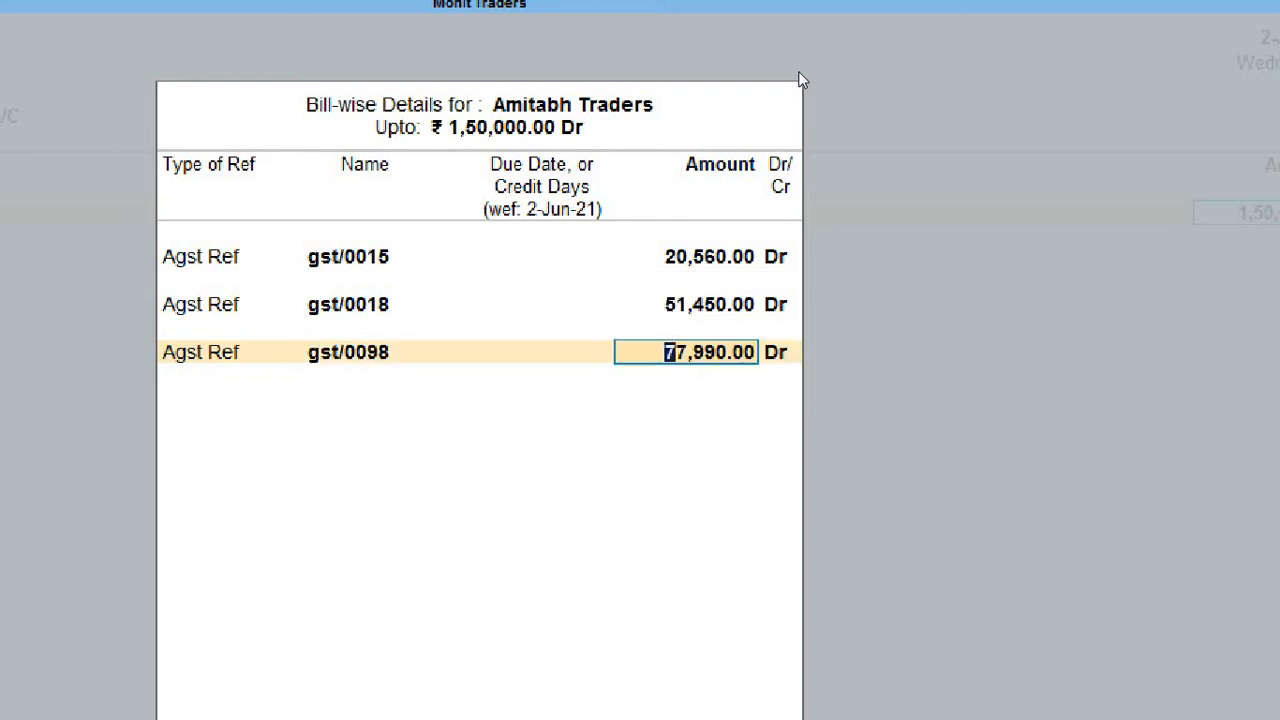
key(Return)
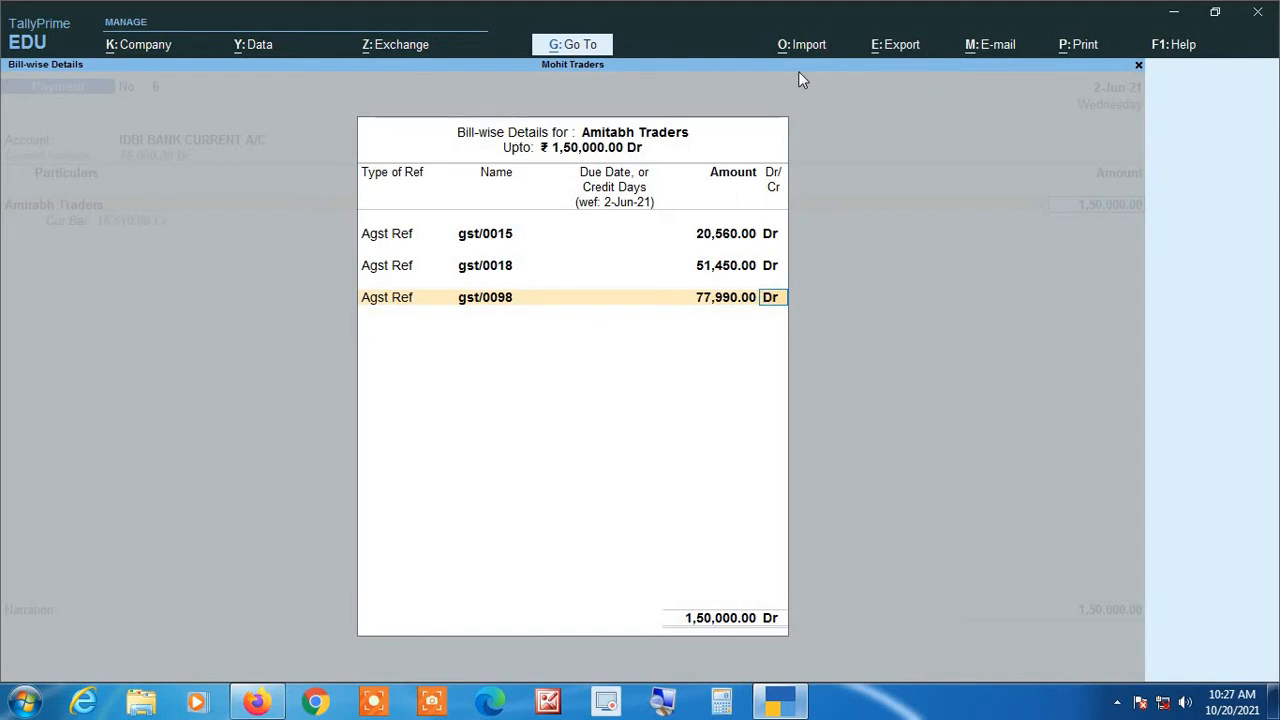
key(Return)
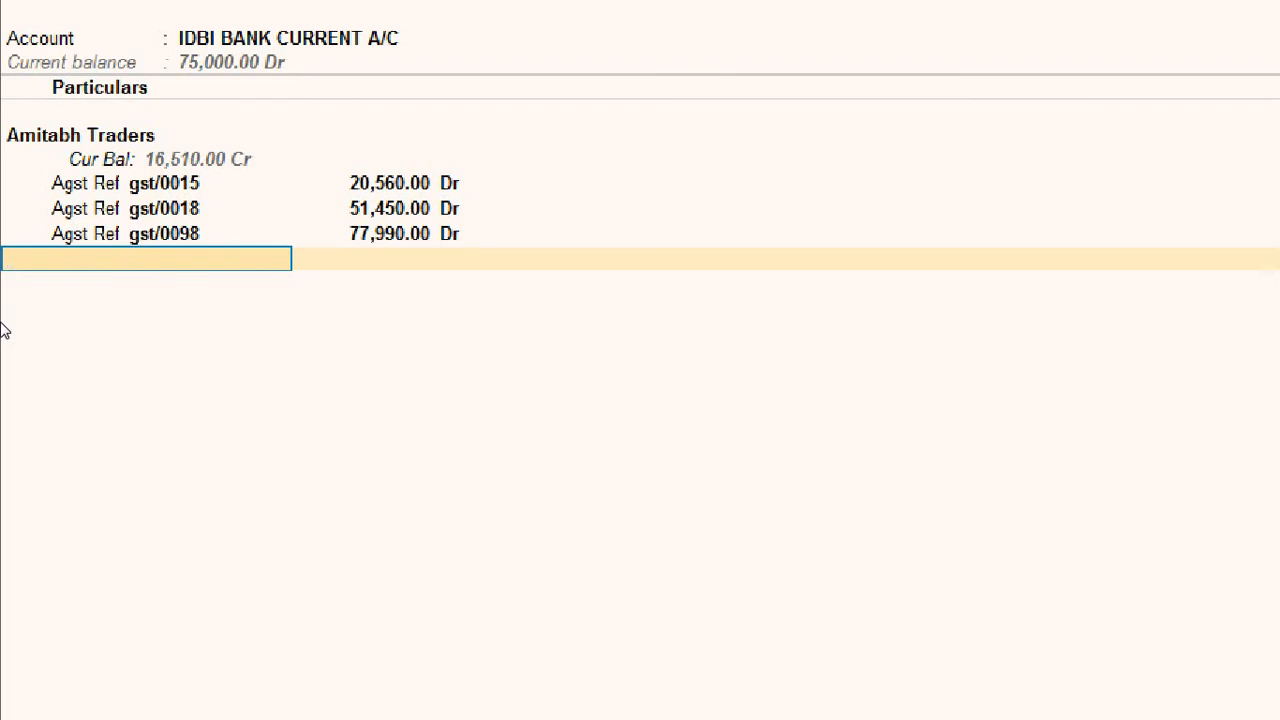
Step: Accept the Cheque bank allocation dated 2-Jun-21 in favour of Amitabh Traders, save the payment voucher and quit voucher entry
key(Return)
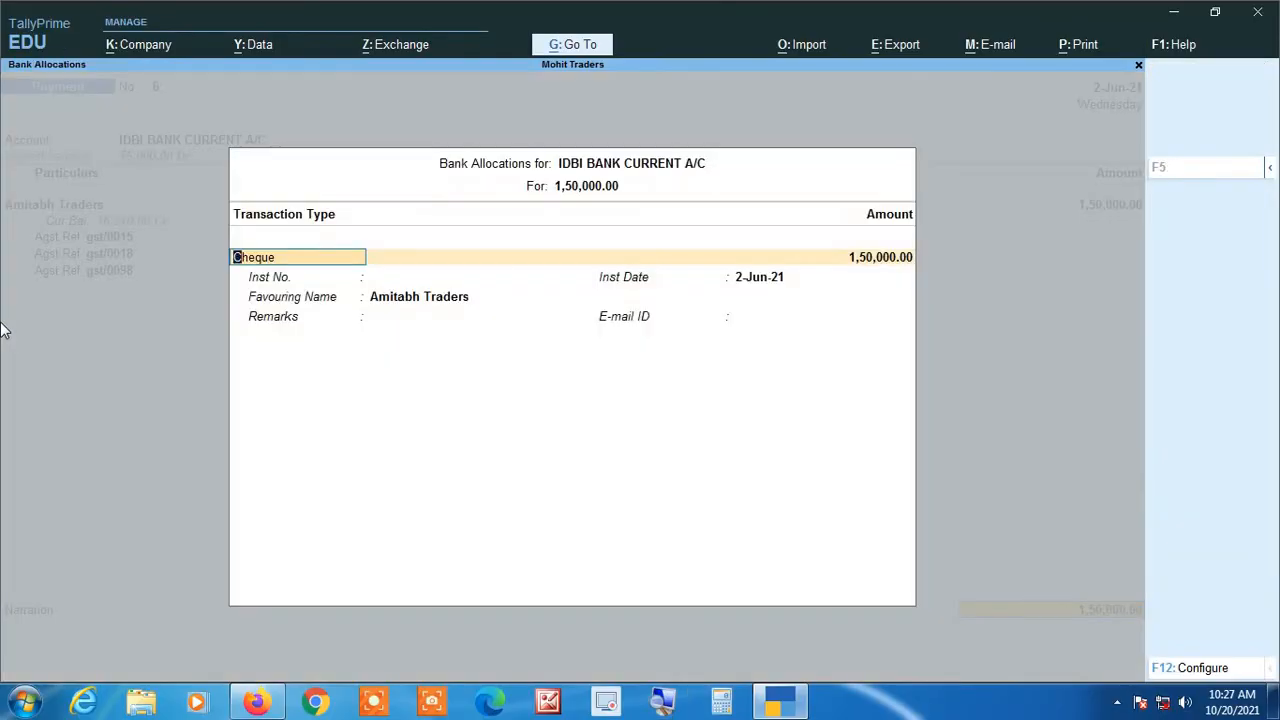
key(Return)
key(Return)
key(Return)
key(Return)
key(Return)
key(Return)
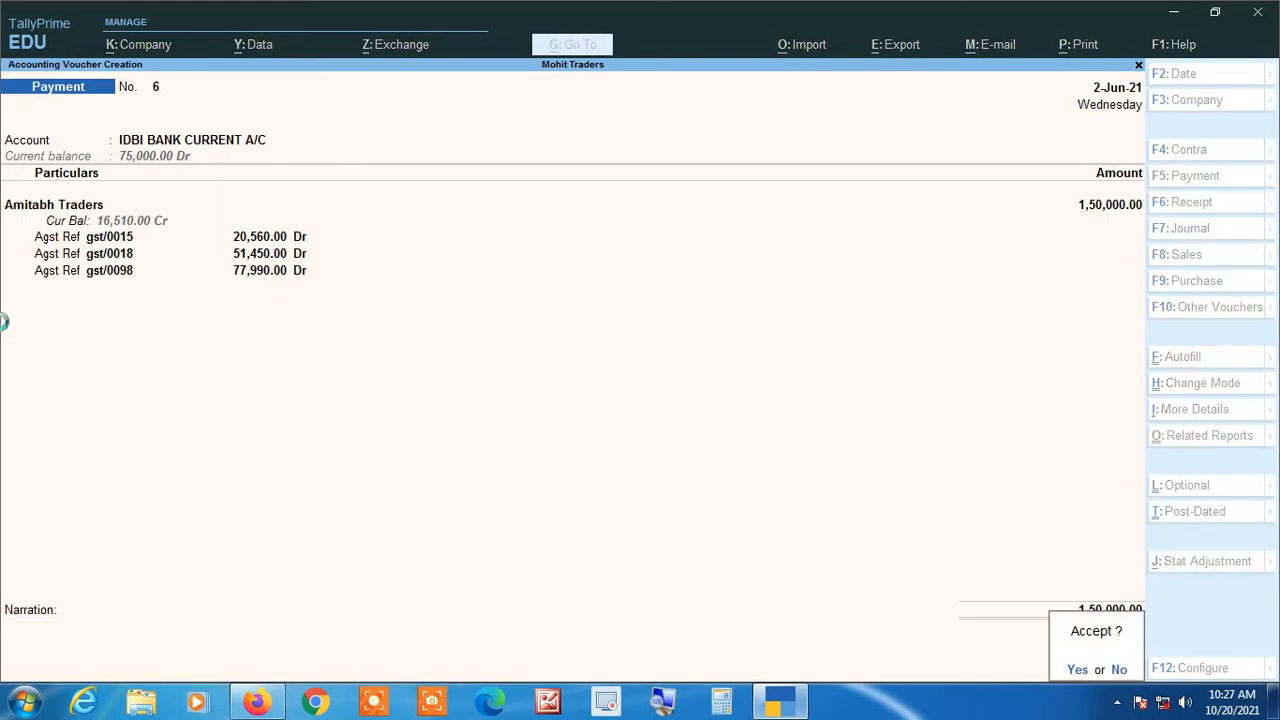
key(Return)
key(Escape)
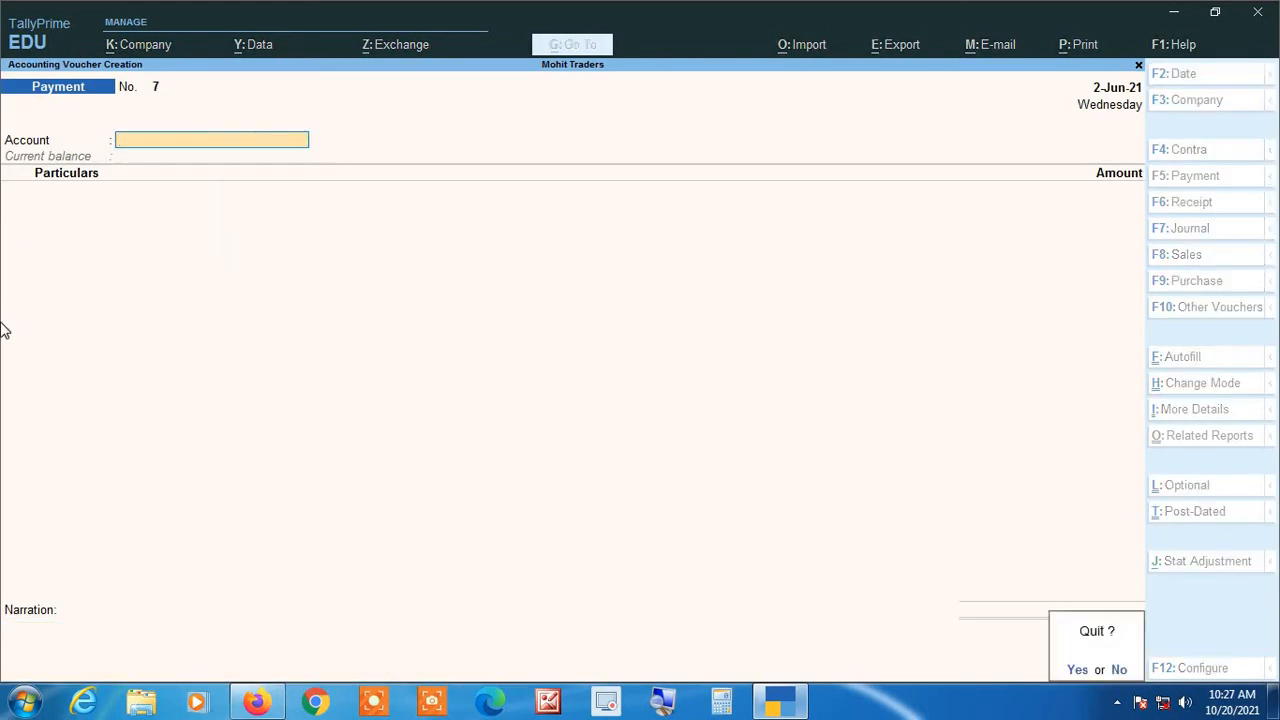
key(Return)
Step: Display the ledger vouchers of Amitabh Traders for the period 1-4-21 to 2-6-2021
text(dal)
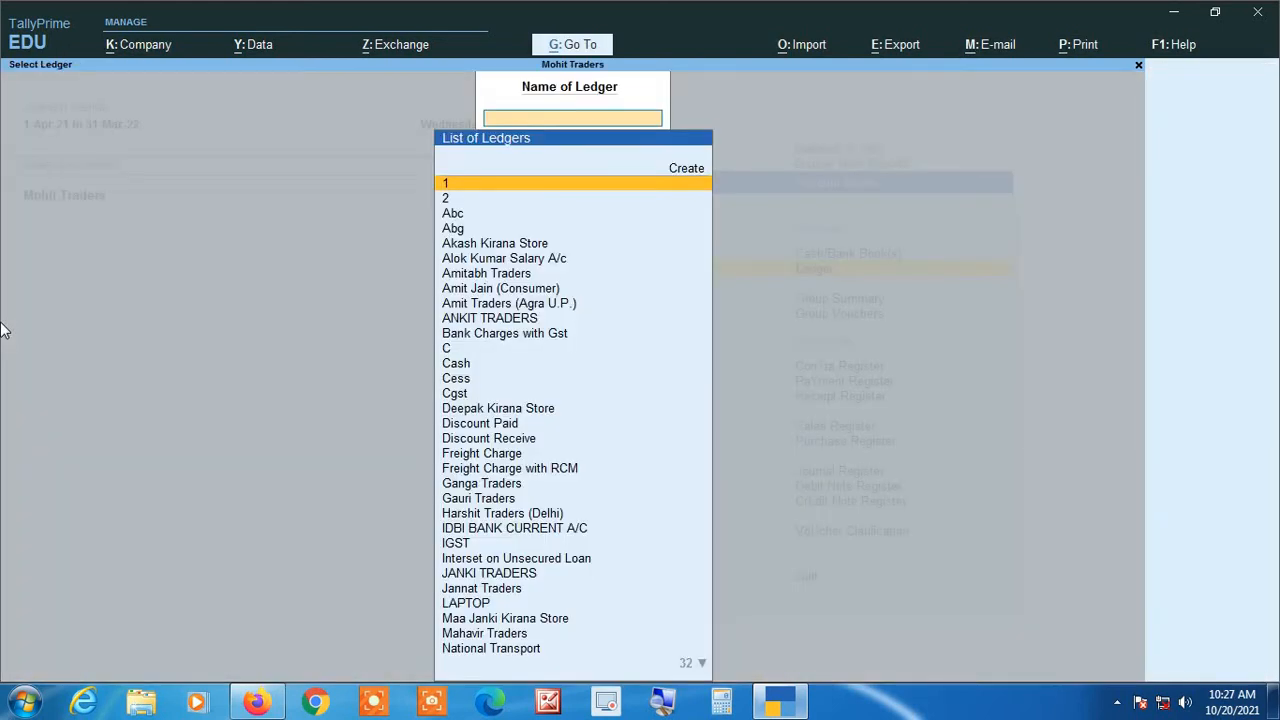
text(Amit)
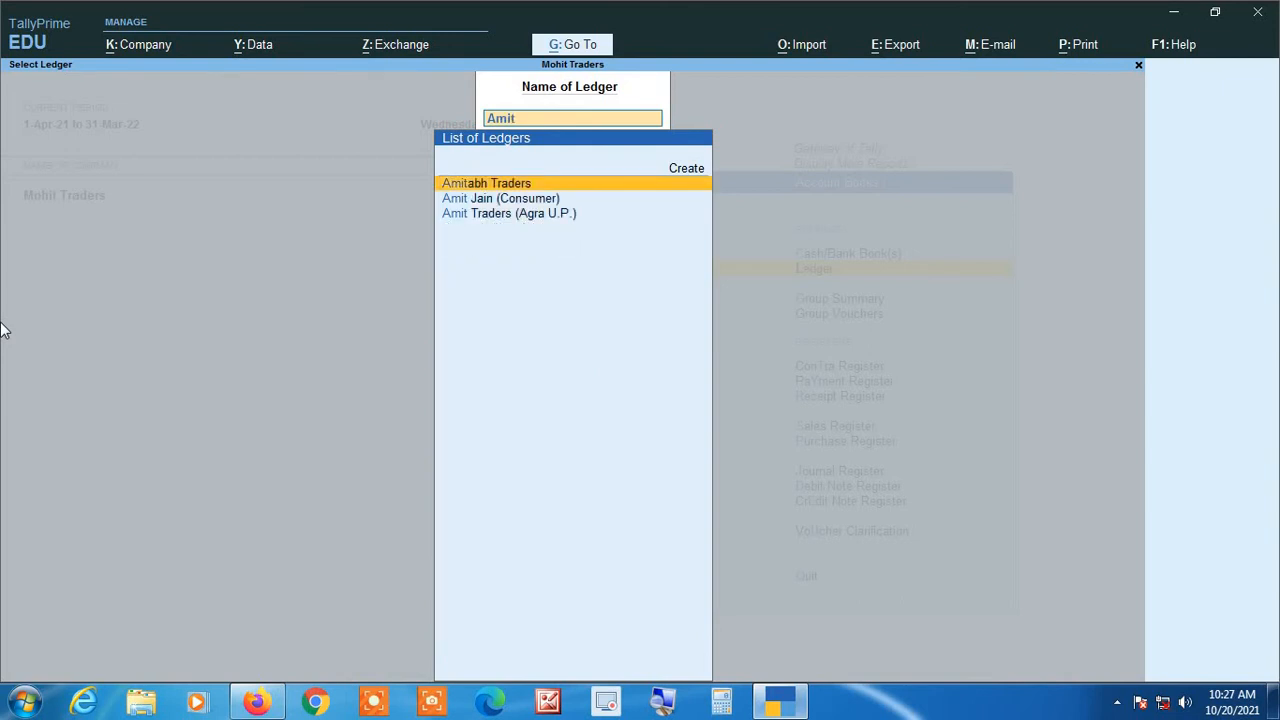
key(Return)
key(F2)
text(1-4-21)
key(Return)
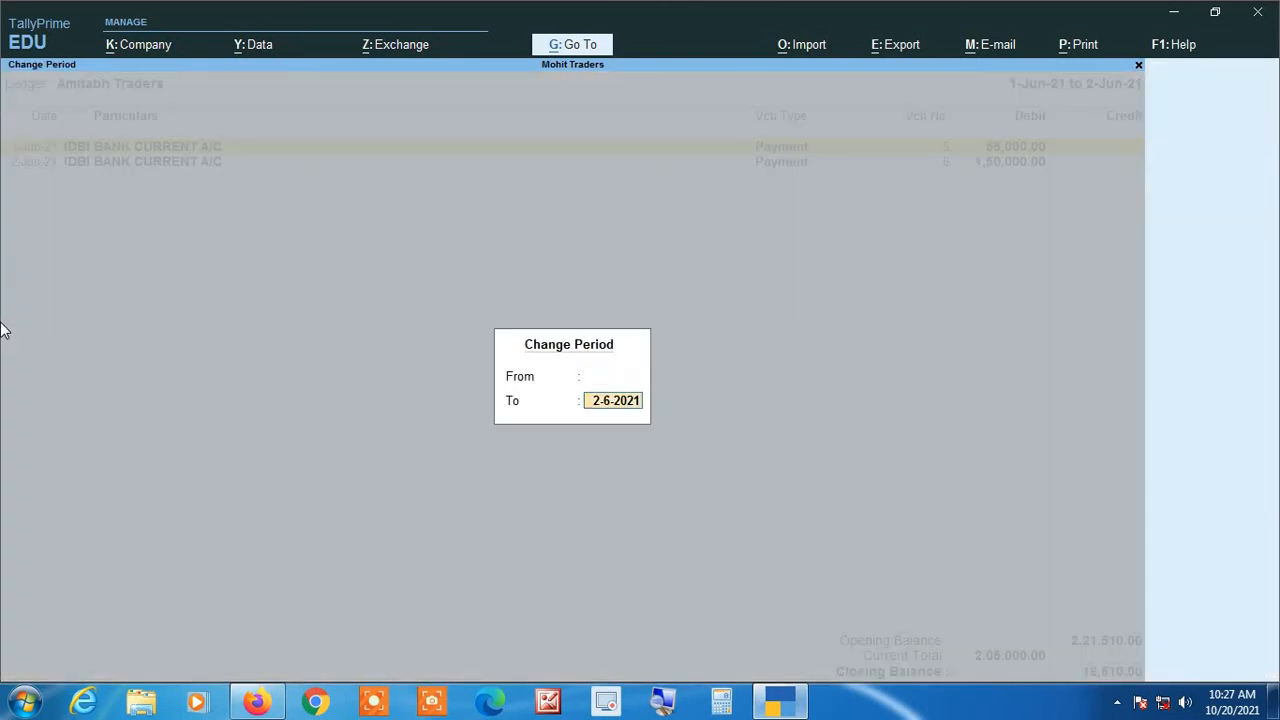
key(Return)
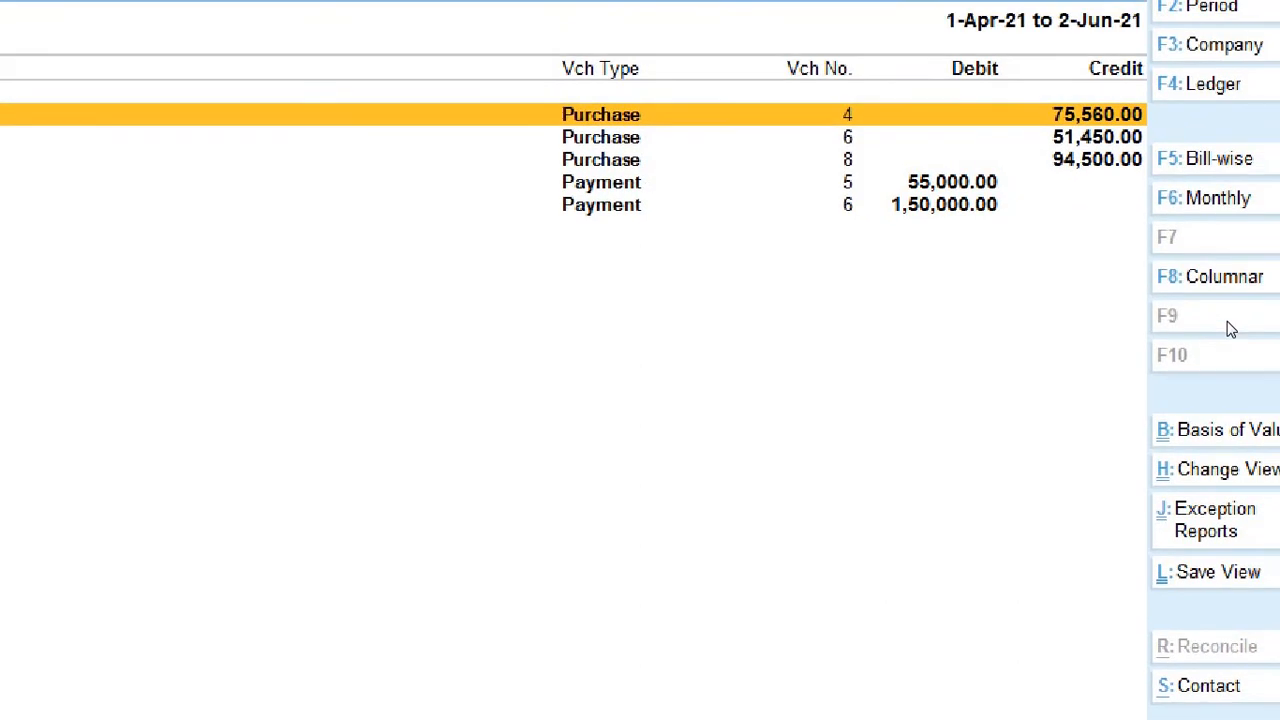
Step: Review the ledger's purchase and payment vouchers, and show its bill-wise outstanding report in detailed form
key(Down)
key(Down)
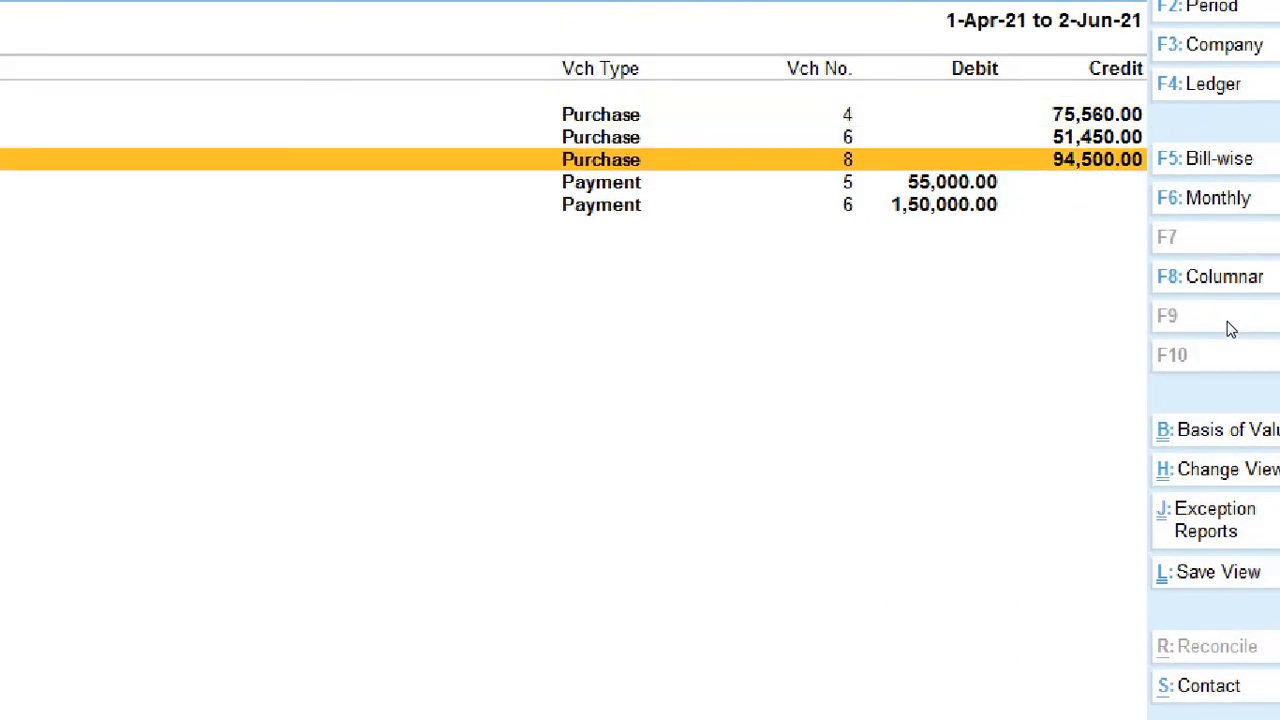
key(Down)
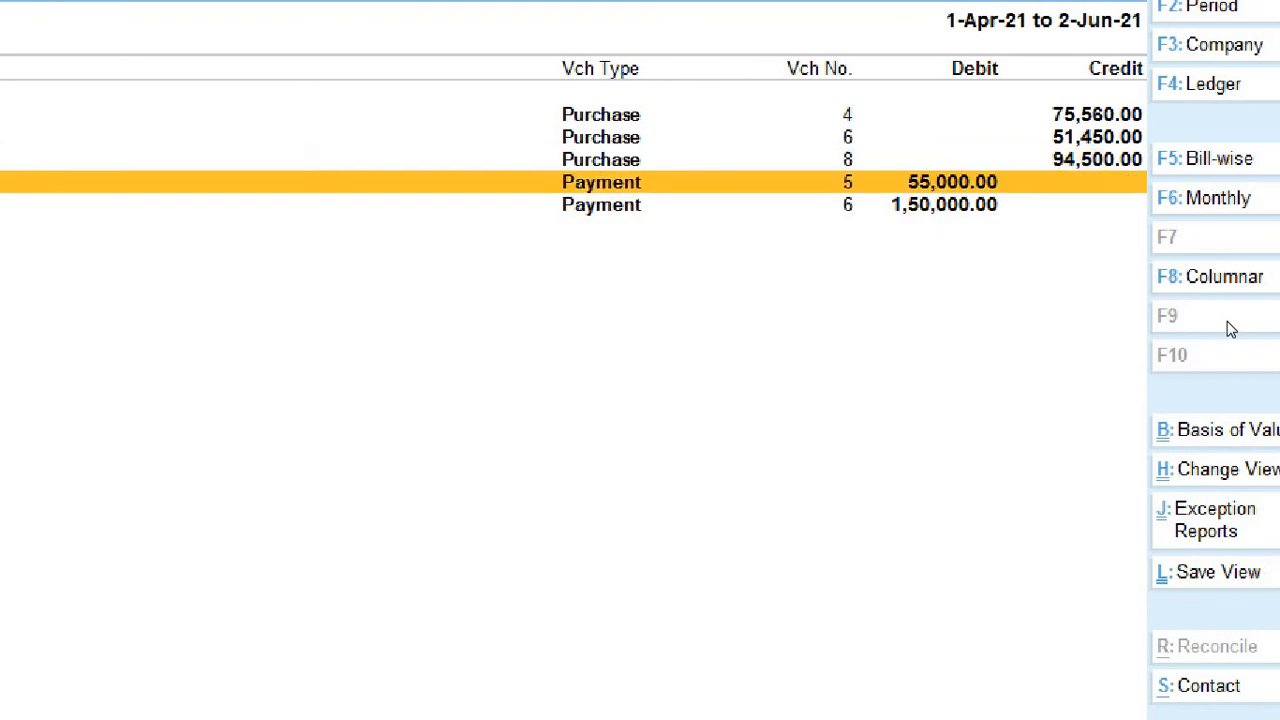
key(Down)
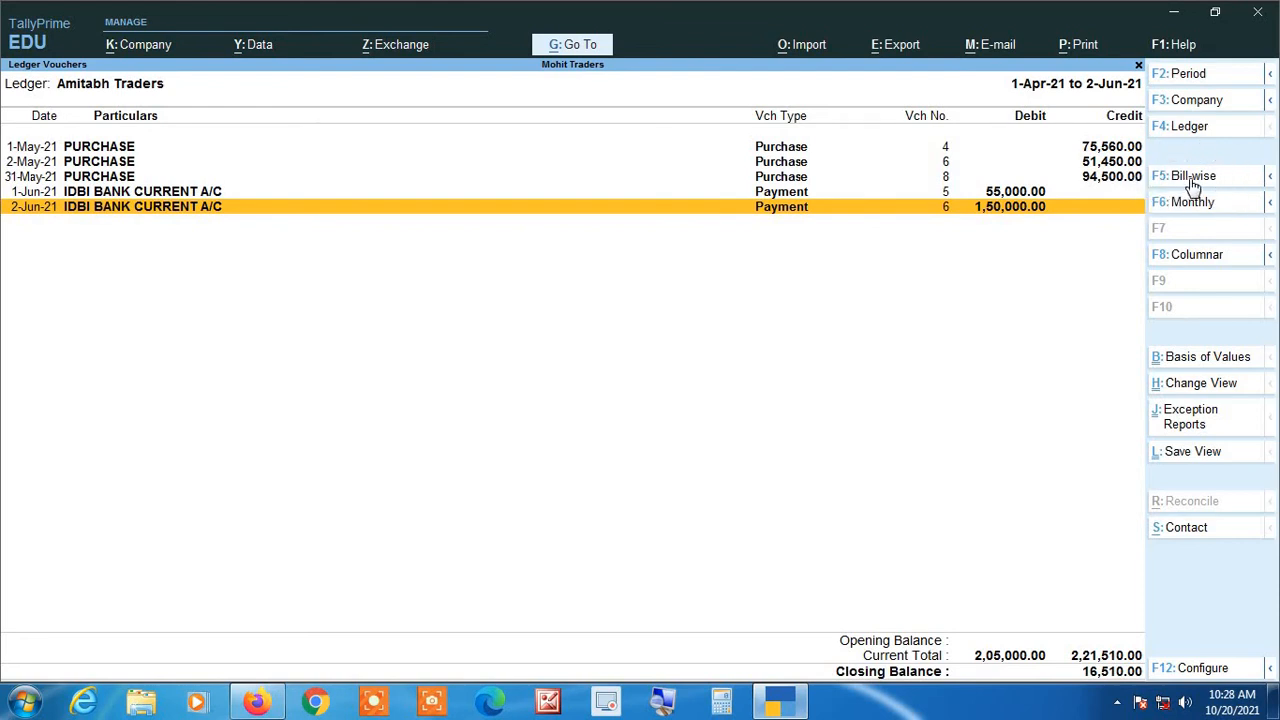
click(665, 704)
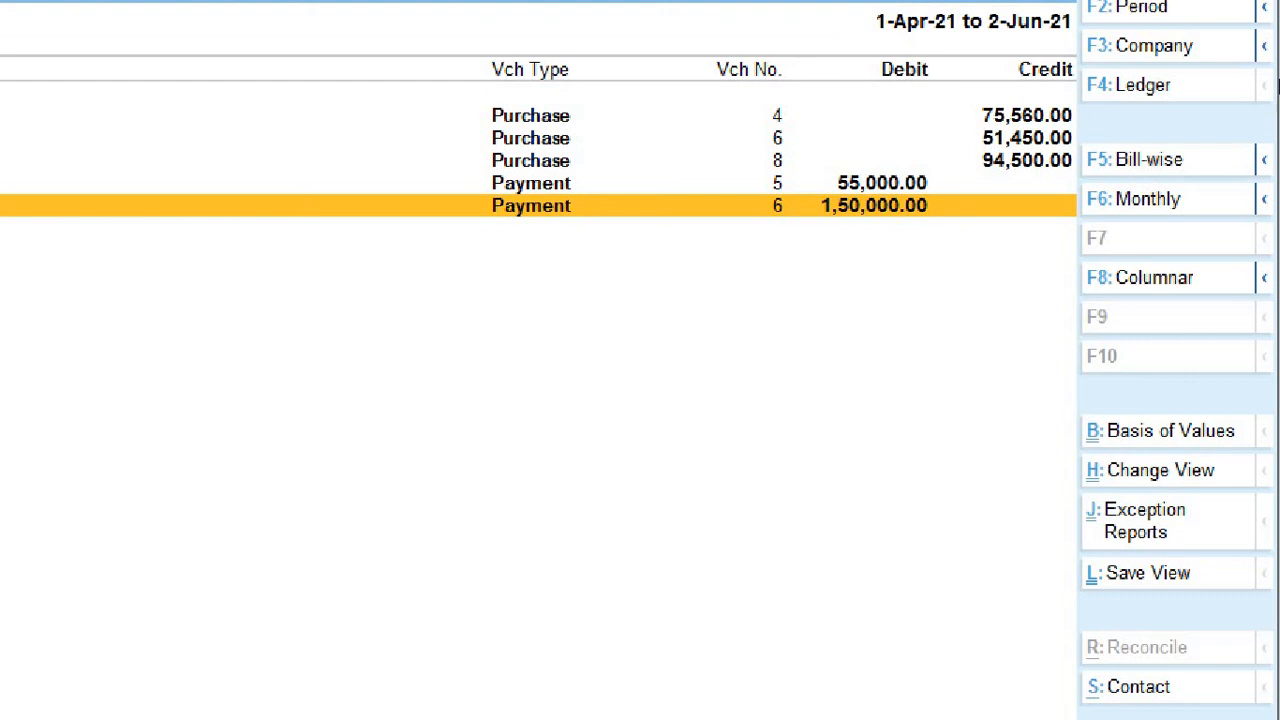
click(1190, 178)
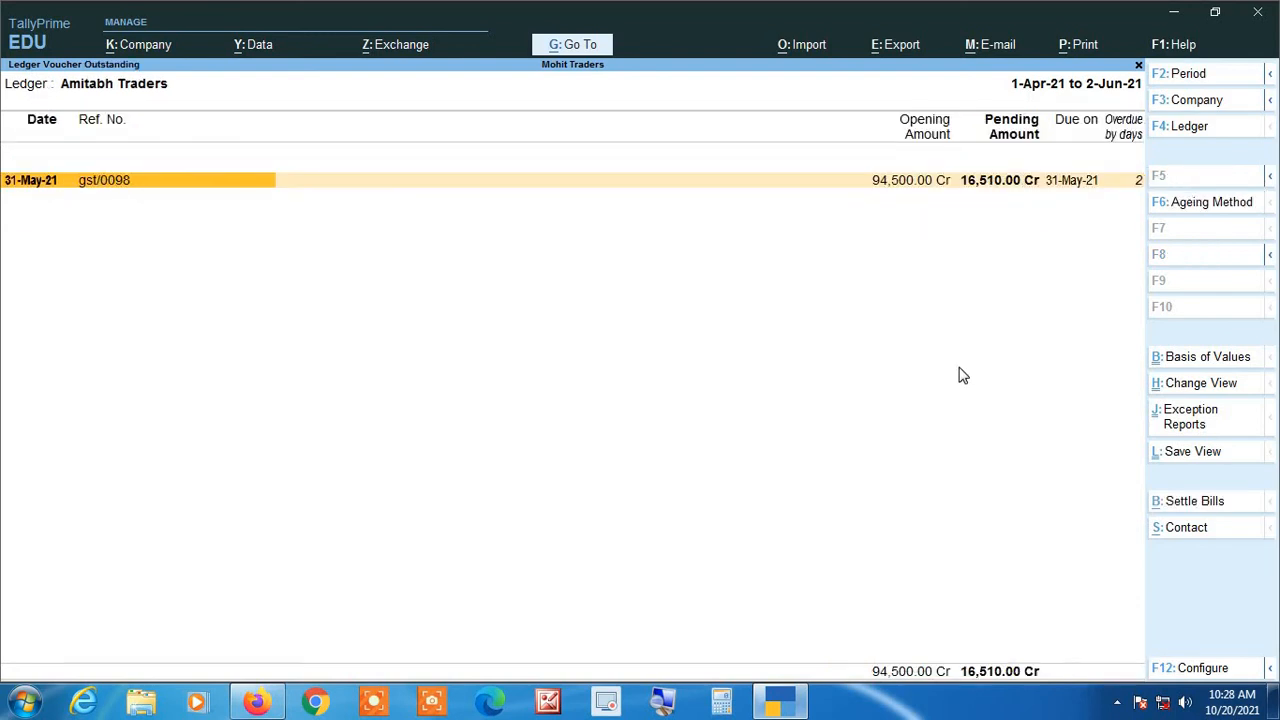
click(660, 708)
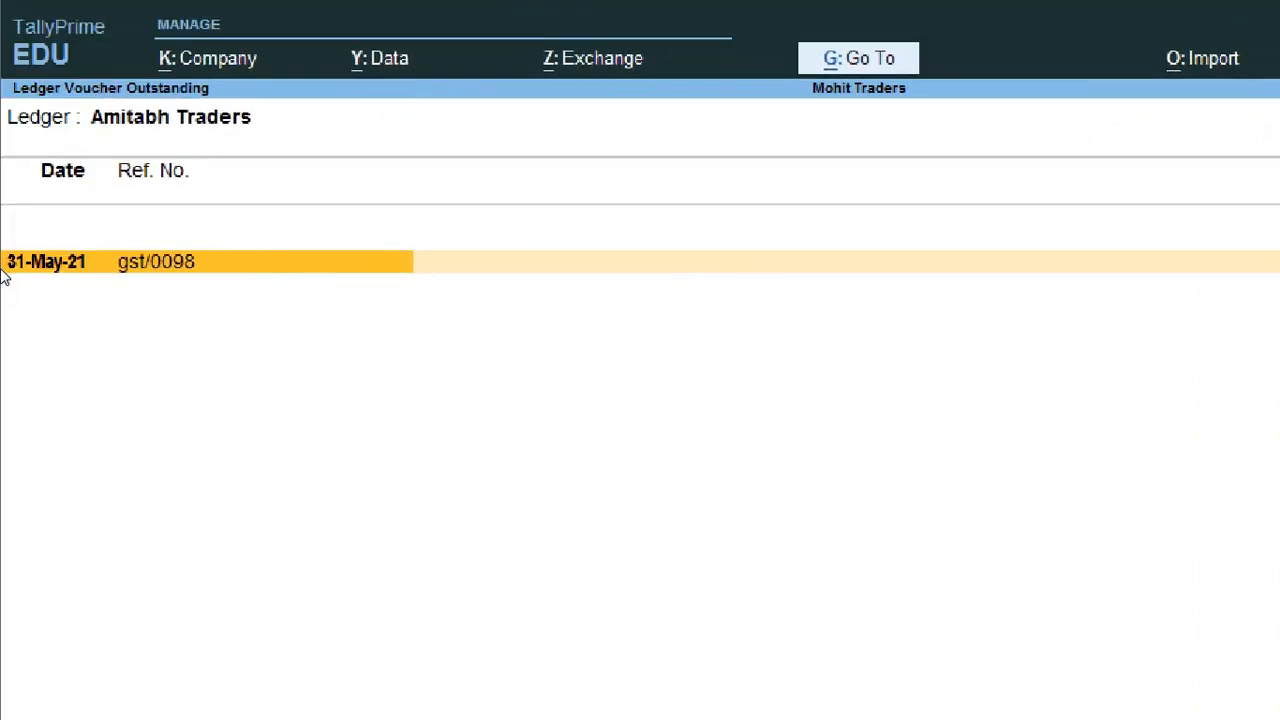
key(alt+F1)
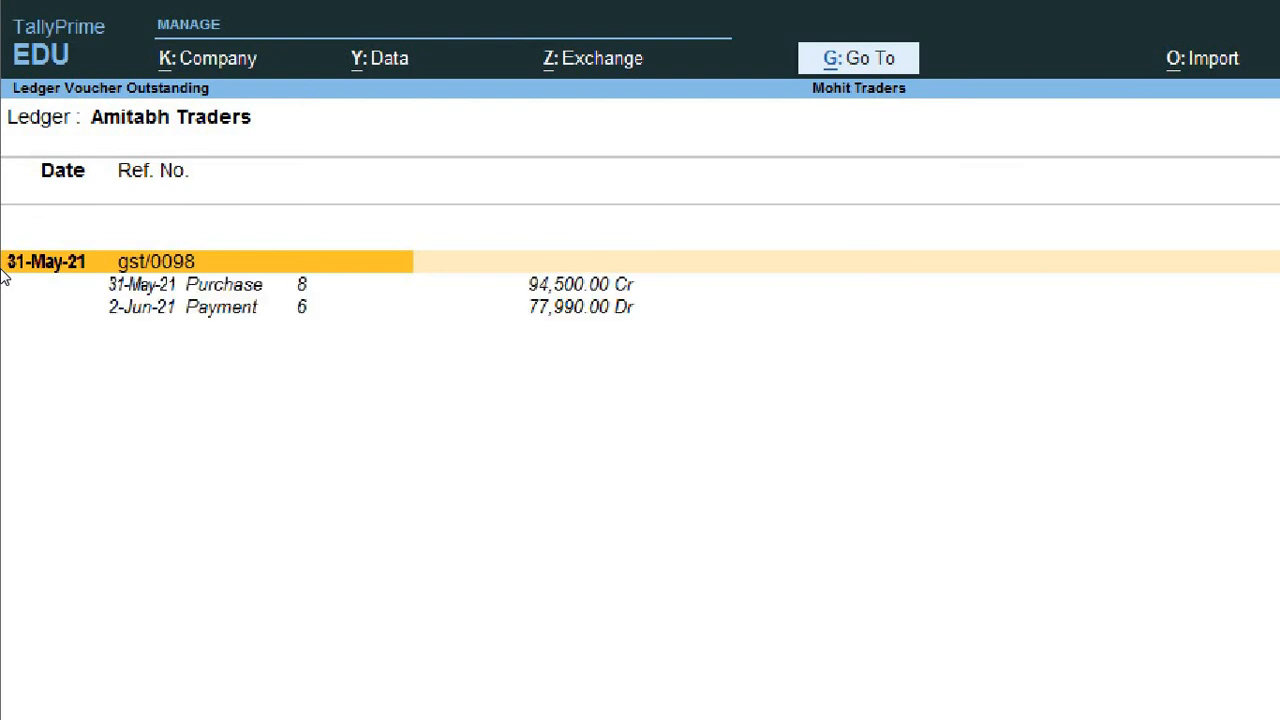
Step: Examine the purchase and payment entries under pending bill gst/0098, and return to the ledger vouchers
key(Down)
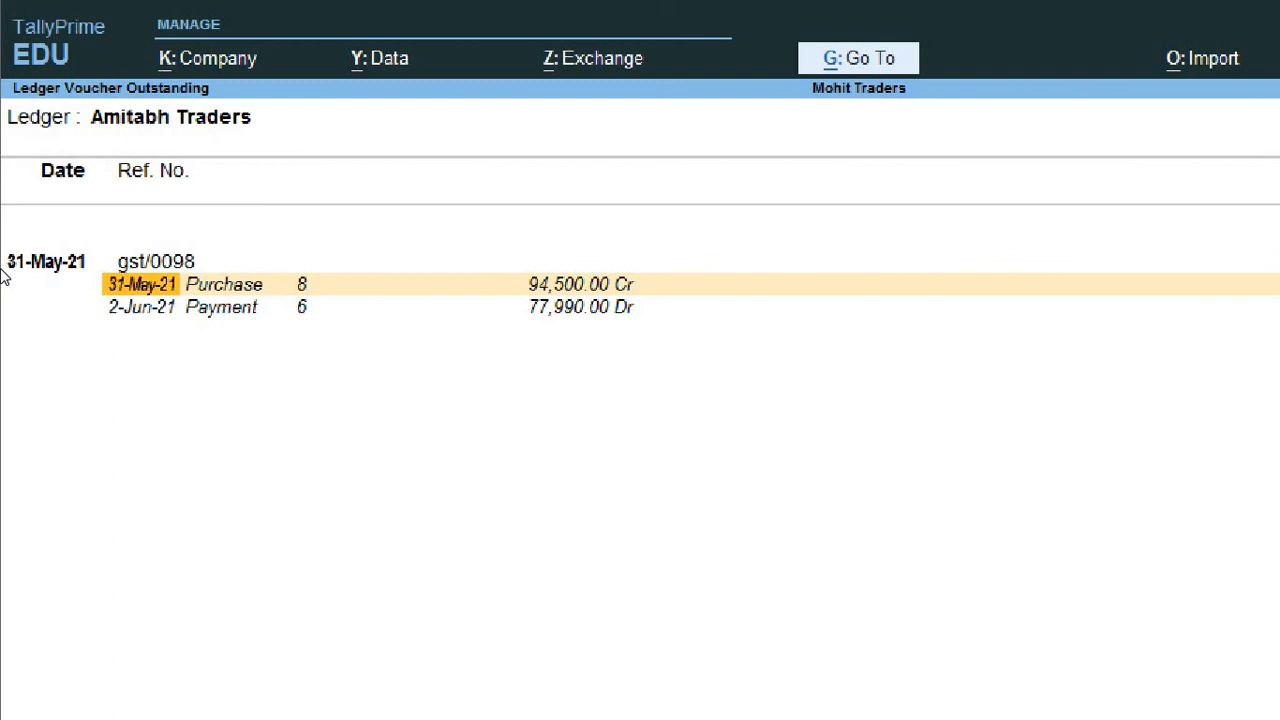
key(Right)
key(Right)
key(Right)
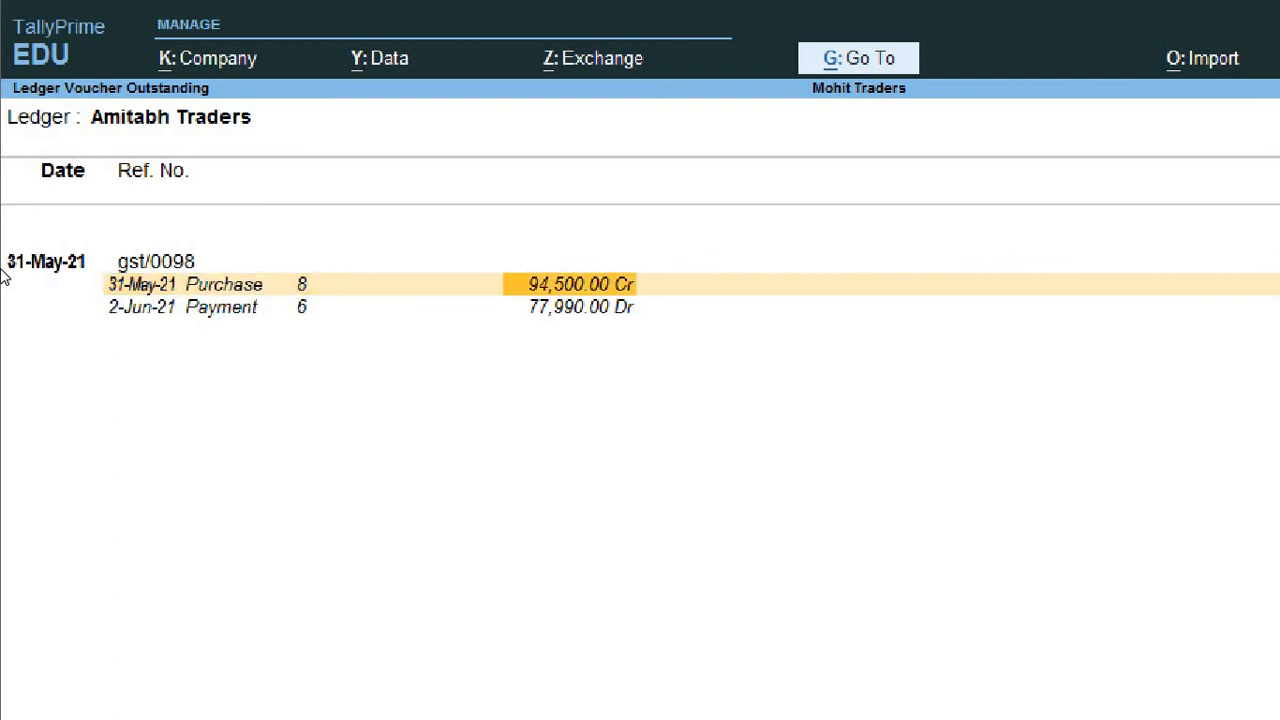
key(Left)
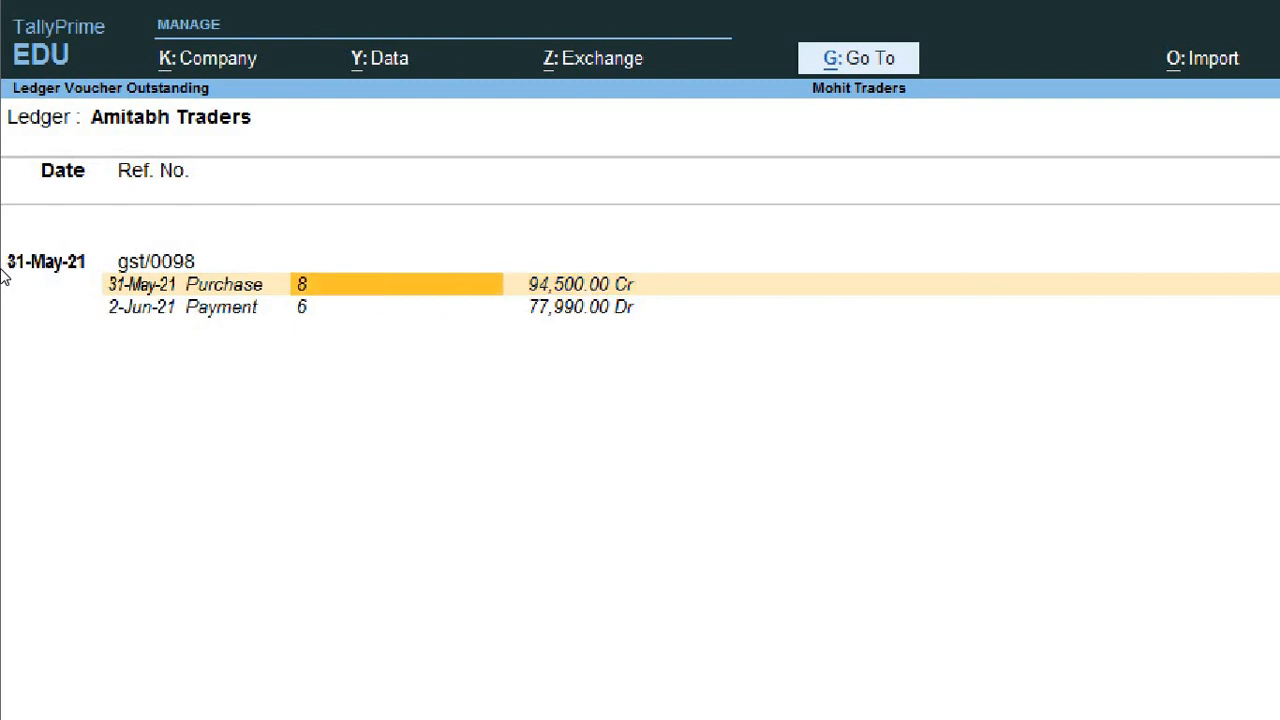
key(Left)
key(Down)
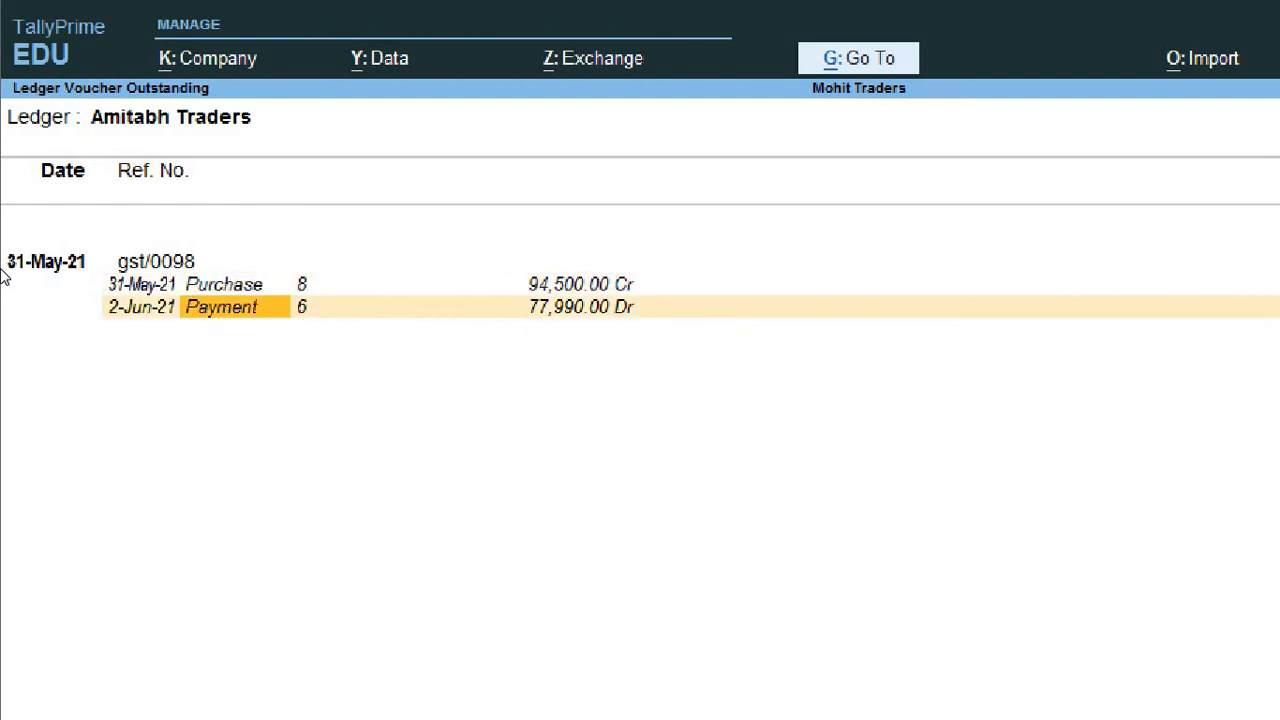
key(Right)
key(Right)
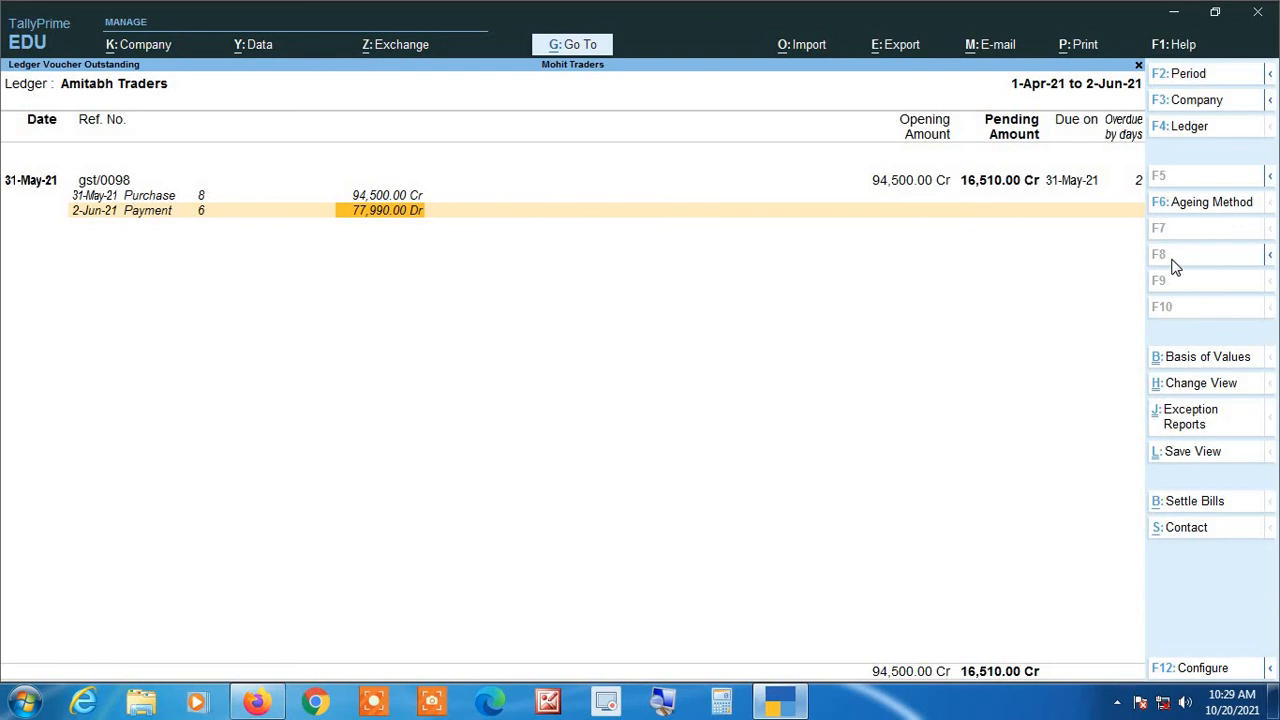
key(Escape)
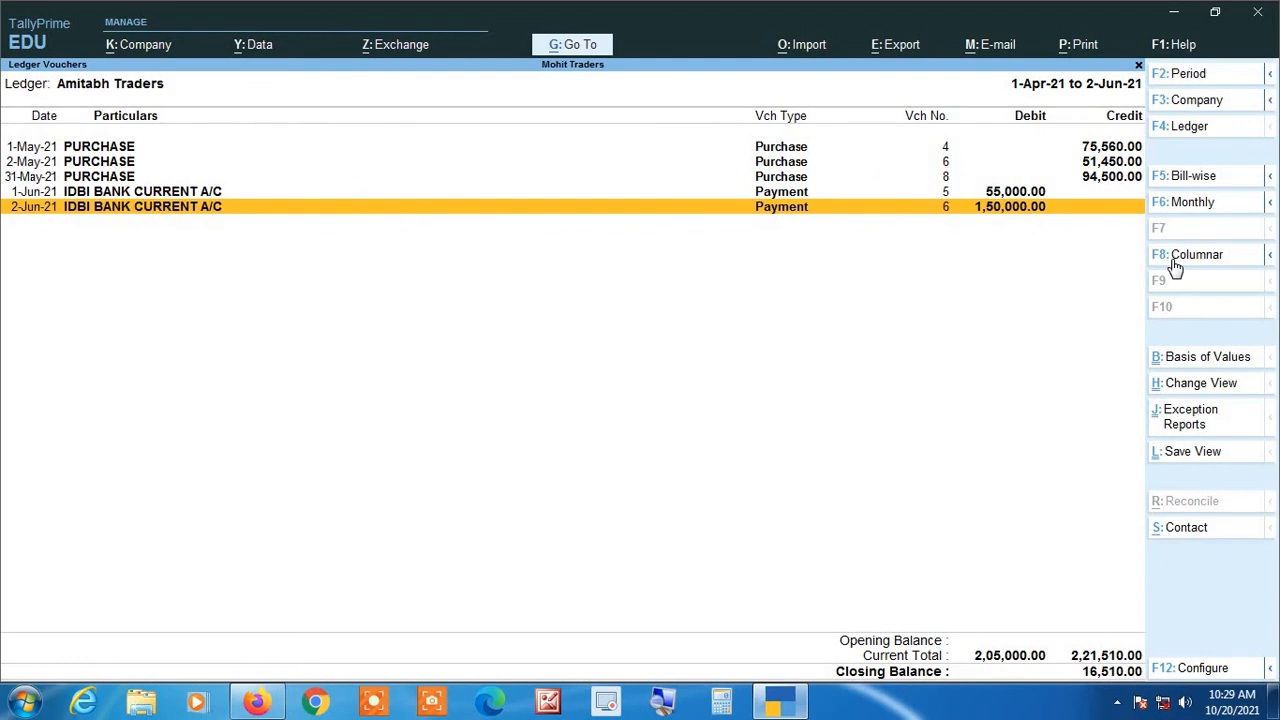
Step: Add a debit note from the ledger report in Item Invoice mode, dated 2-Jun-21
key(alt+a)
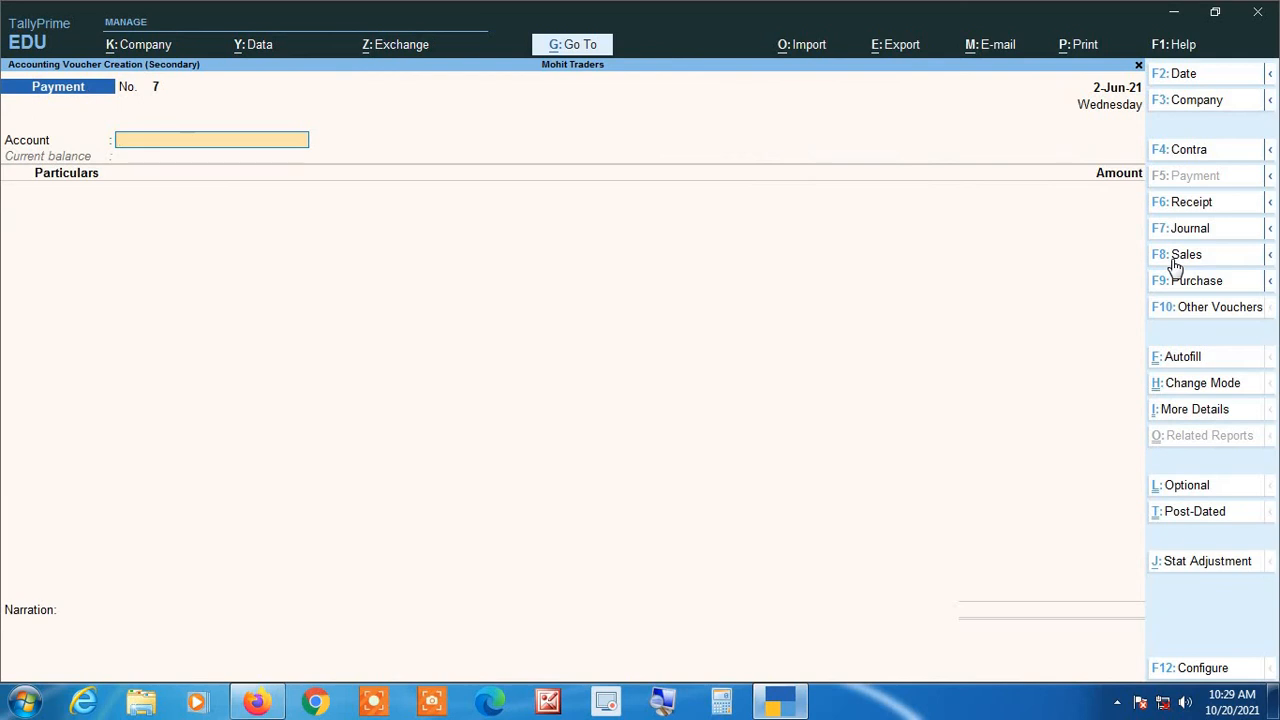
key(alt+F5)
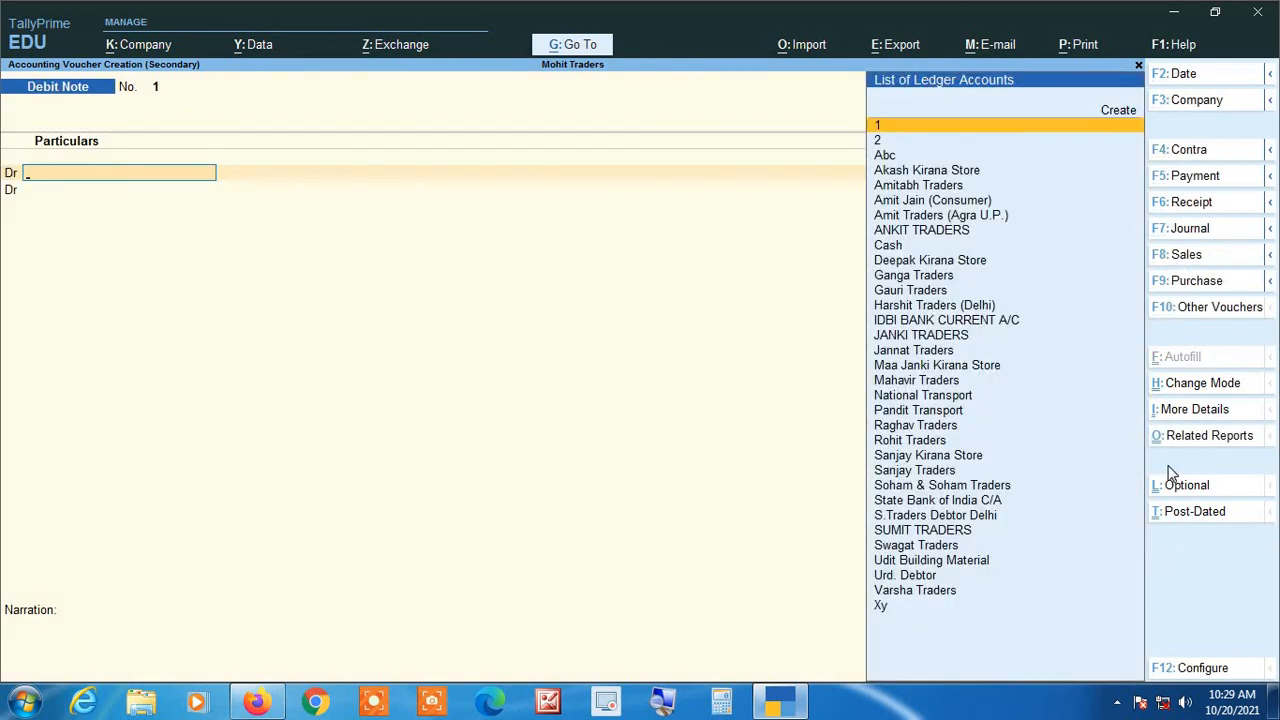
click(1209, 388)
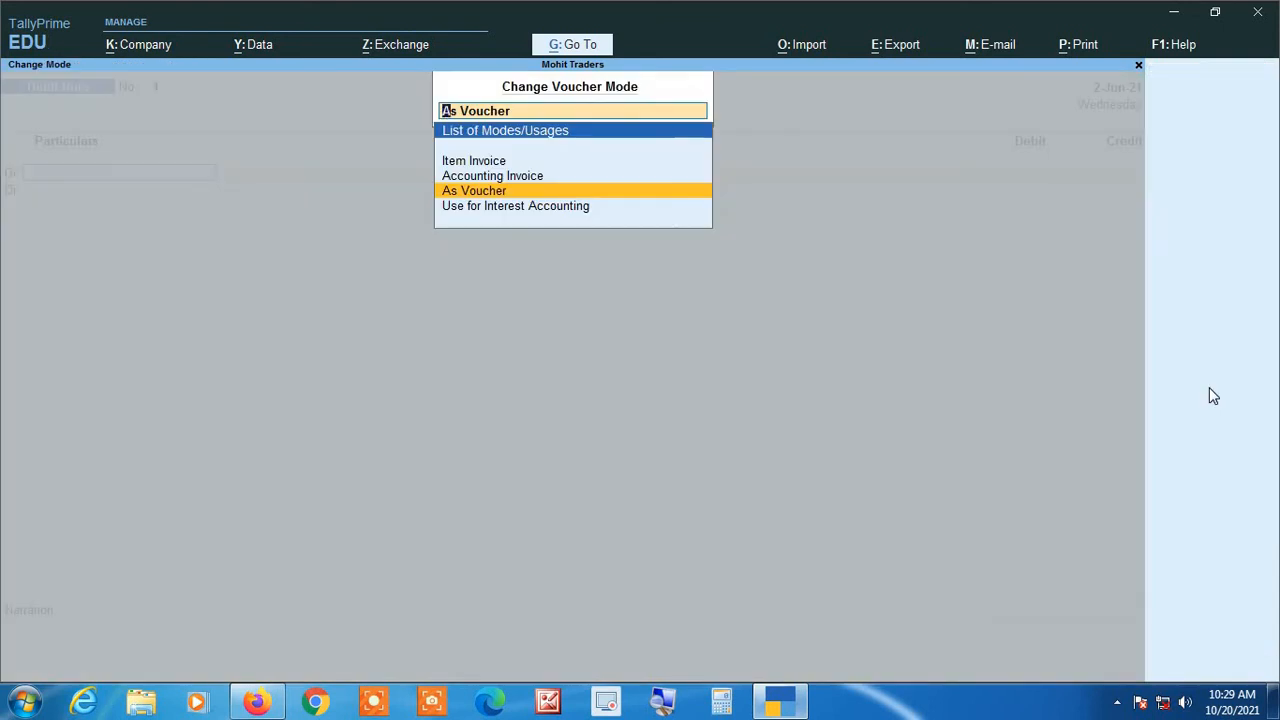
key(Up)
key(Up)
key(Return)
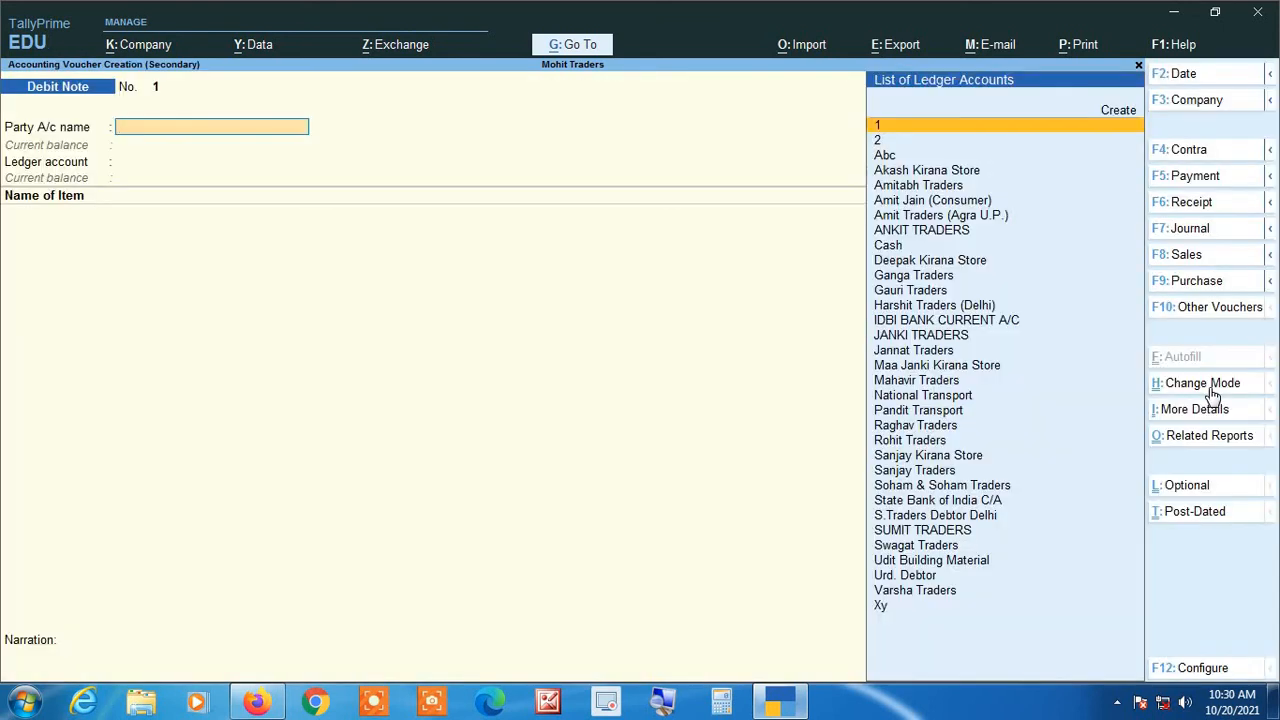
key(F2)
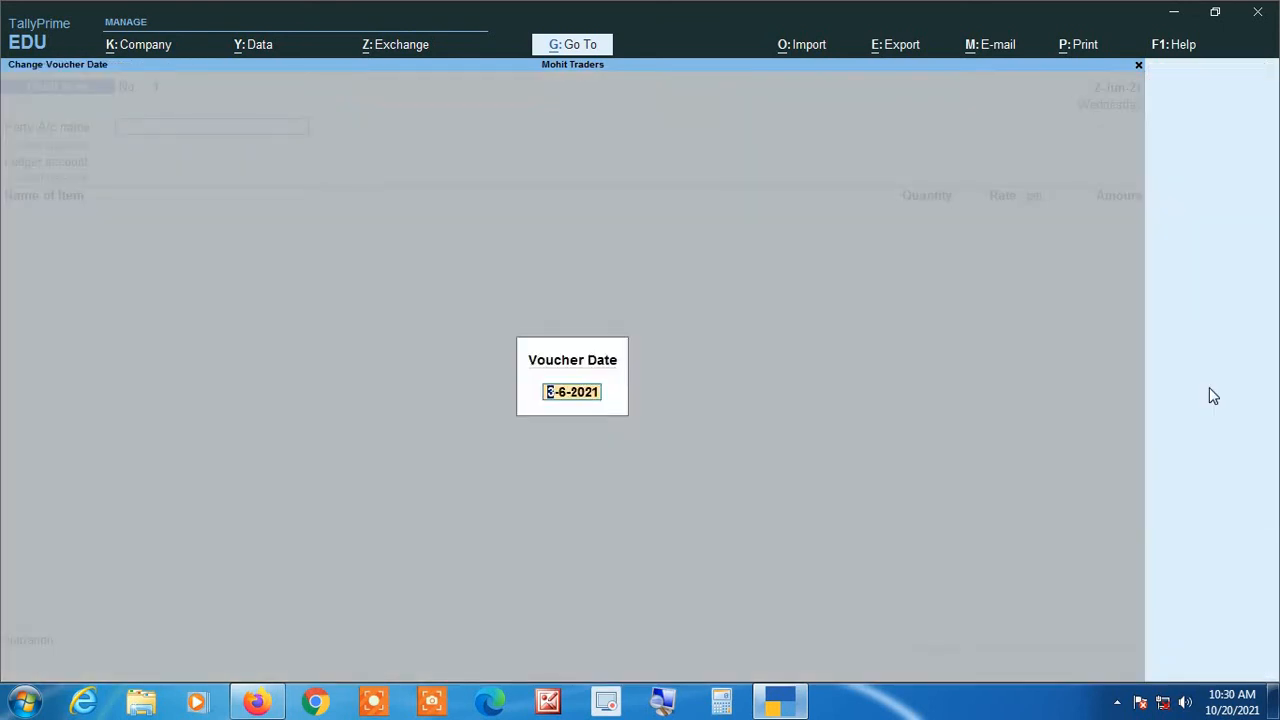
text(2 6)
key(Return)
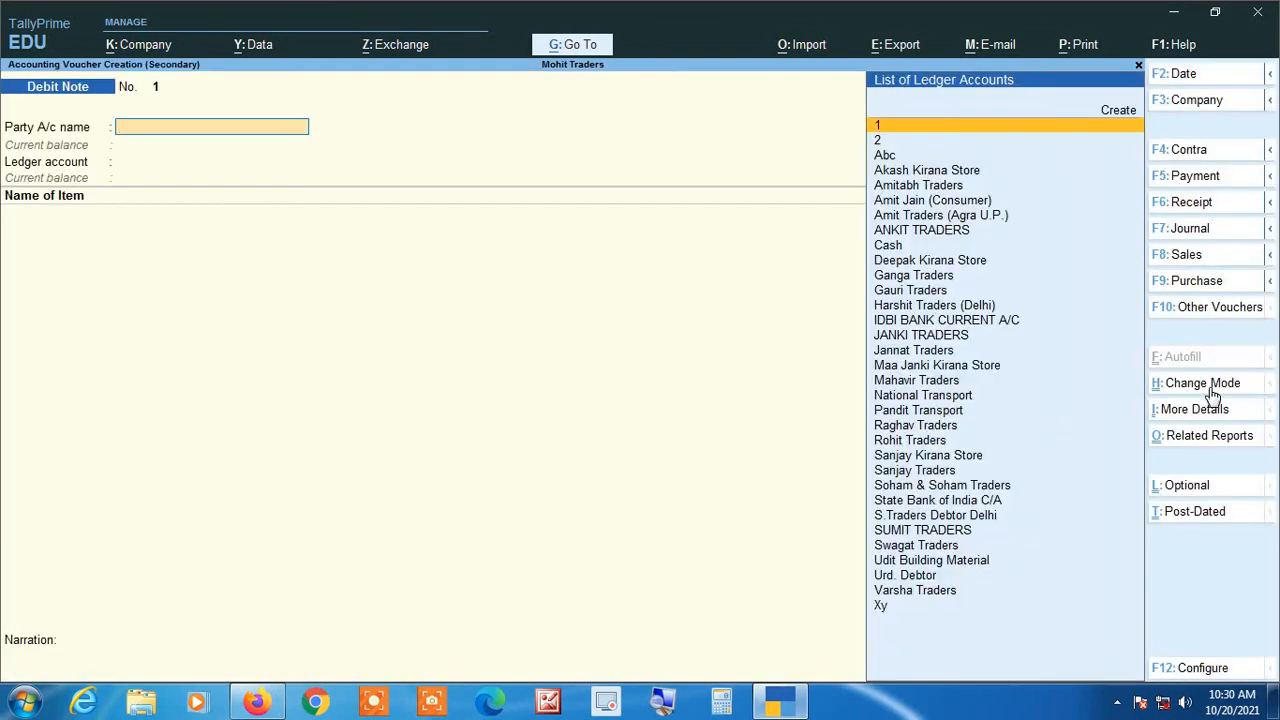
Step: Set the debit note's party account to Amitabh Traders and its ledger account to PURCHASE
text(Ami)
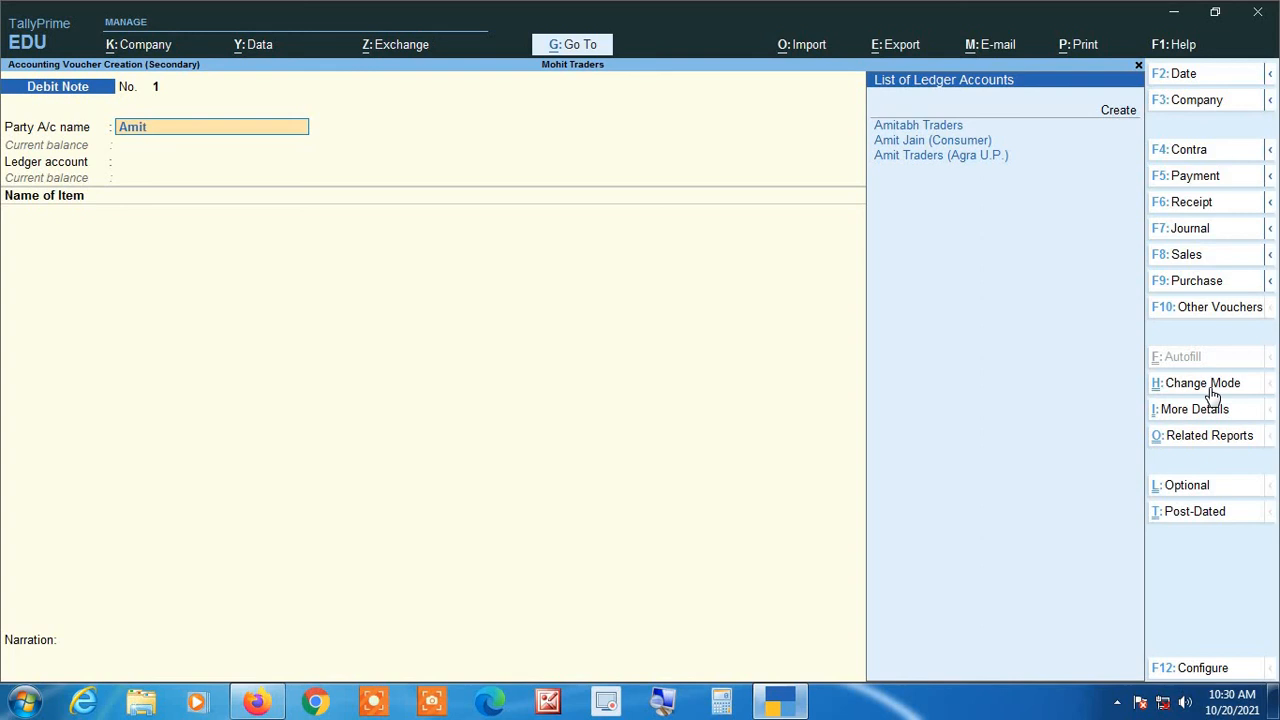
text(t)
key(Return)
key(Return)
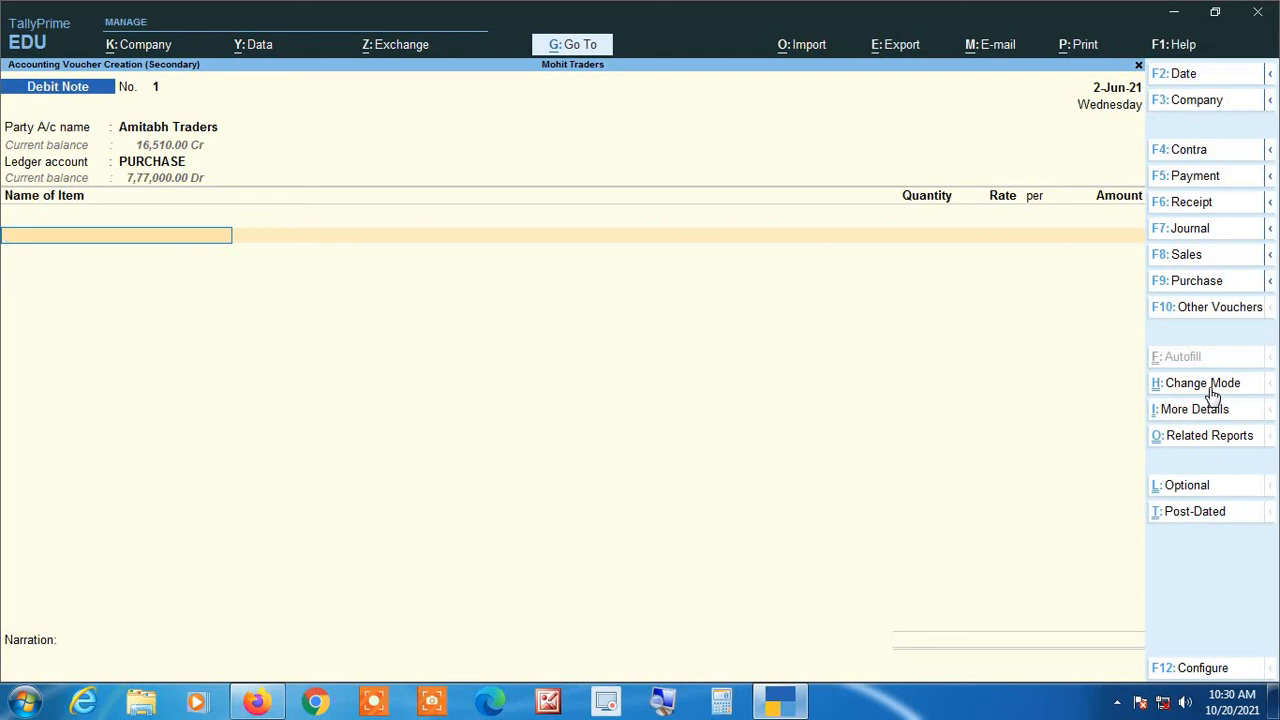
Step: Enter the returned item Supari with a quantity of 10 kgs at a rate of 320.00
text(Su)
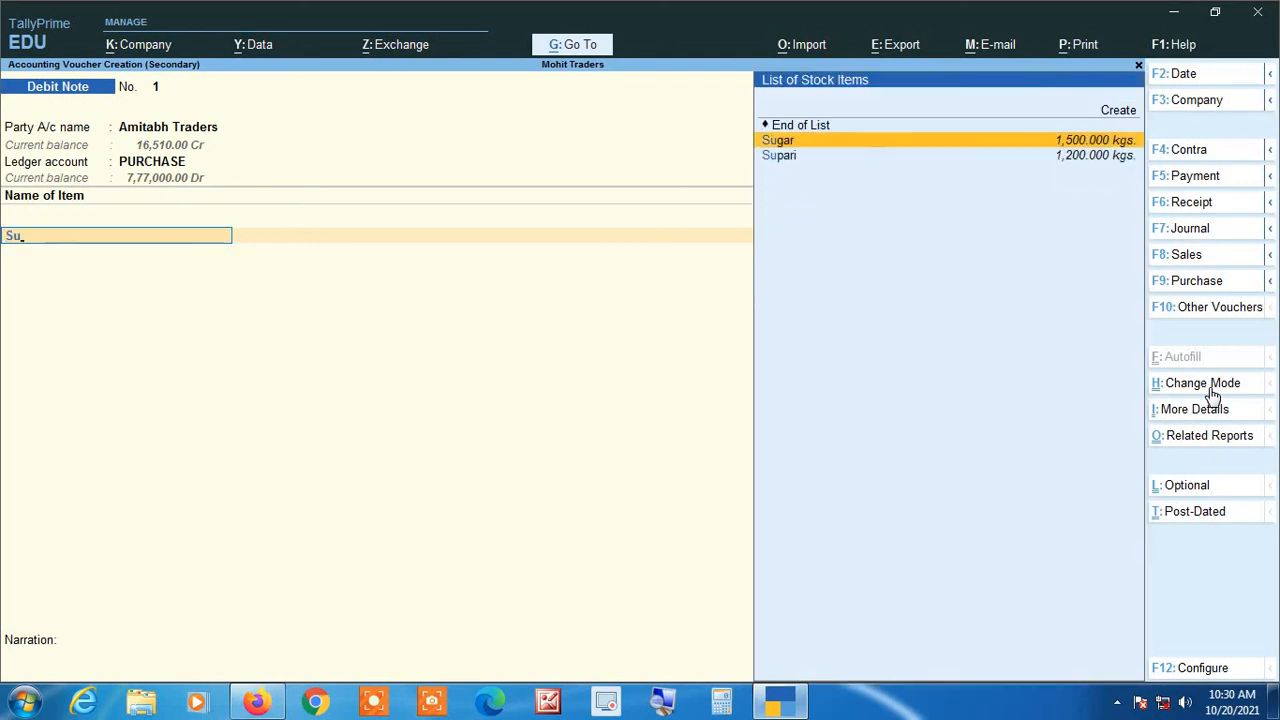
key(Down)
key(Return)
text(2)
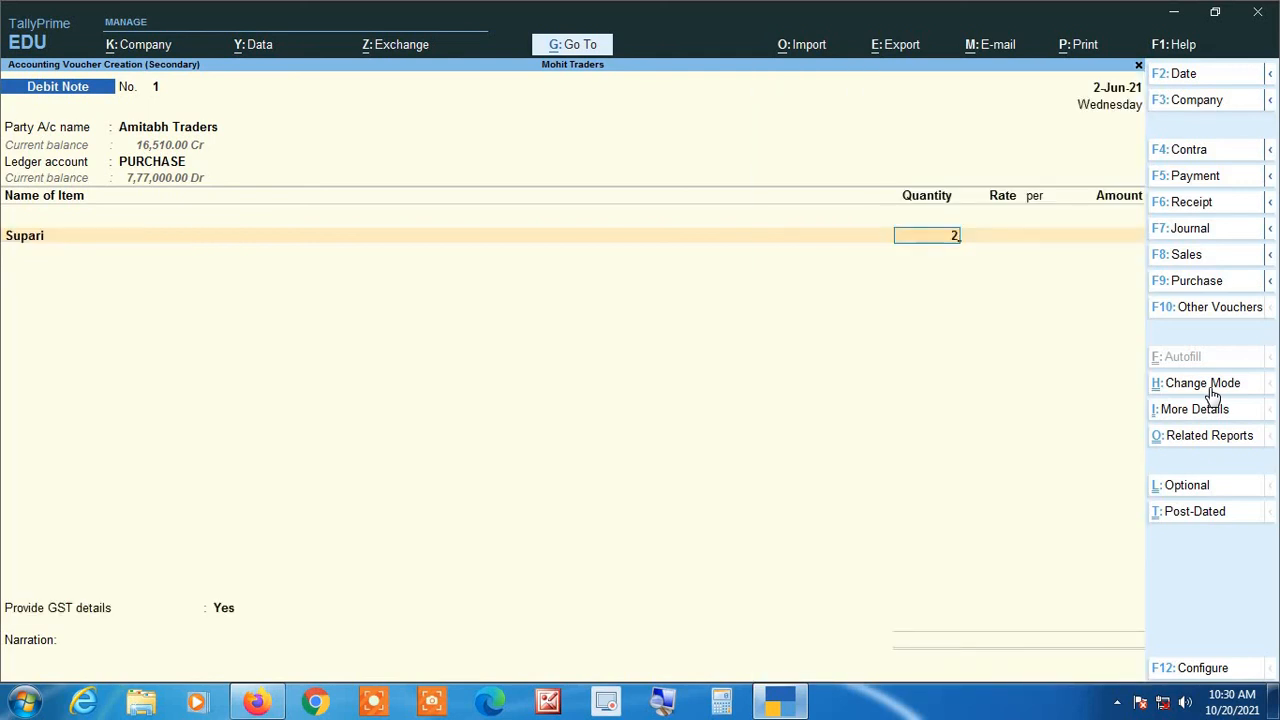
key(BackSpace)
text(10)
key(Return)
key(Return)
key(Return)
key(Return)
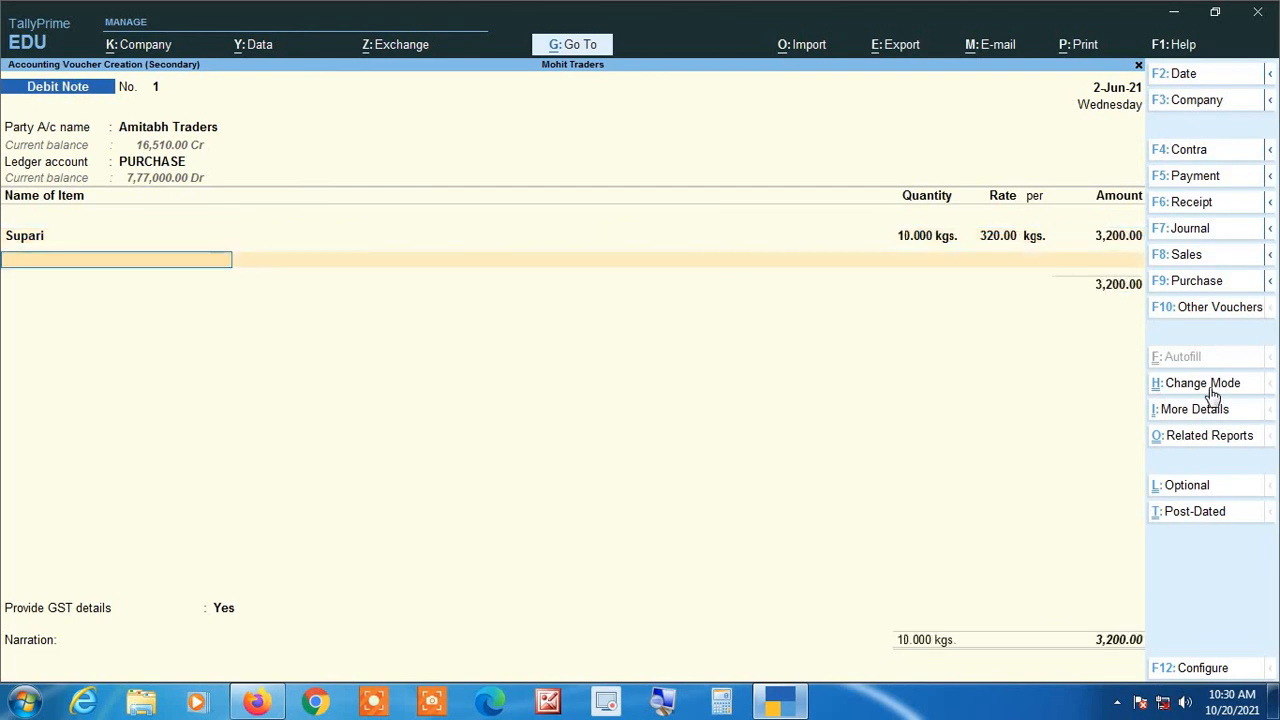
Step: Add IGST to the debit note, set Provide GST details to No and proceed to the bill-wise details
key(Return)
text(ig)
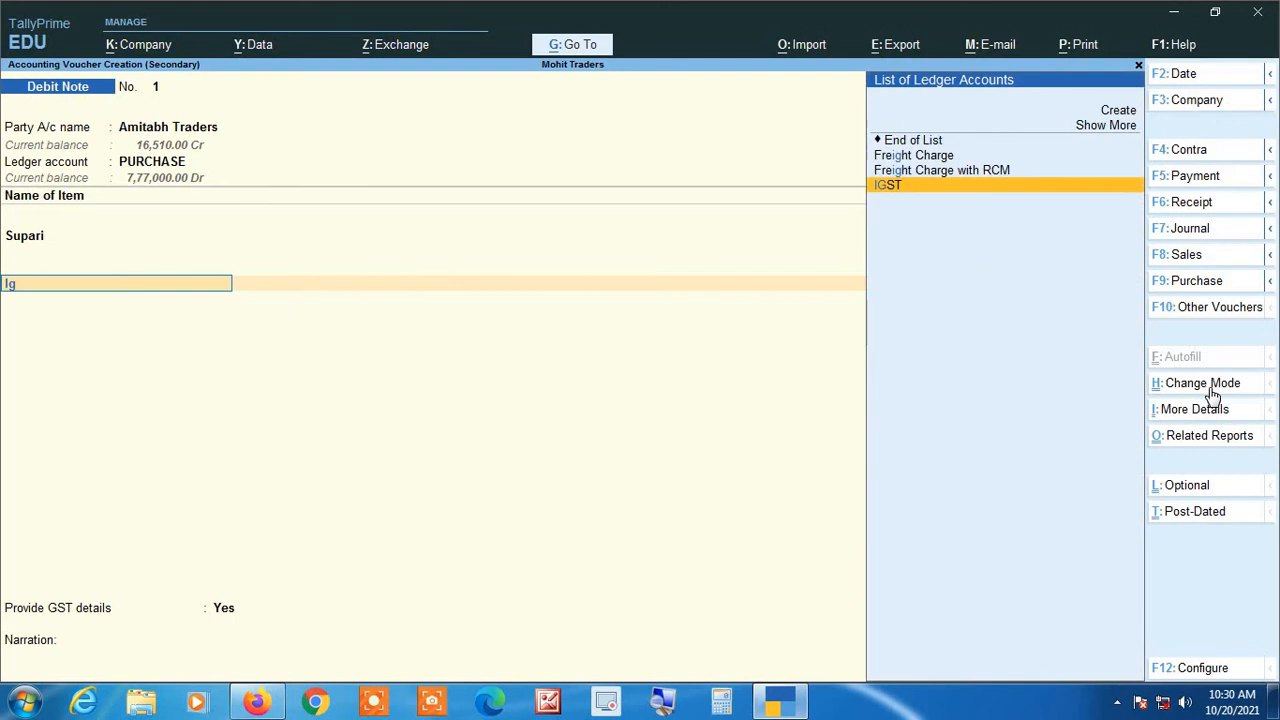
key(Return)
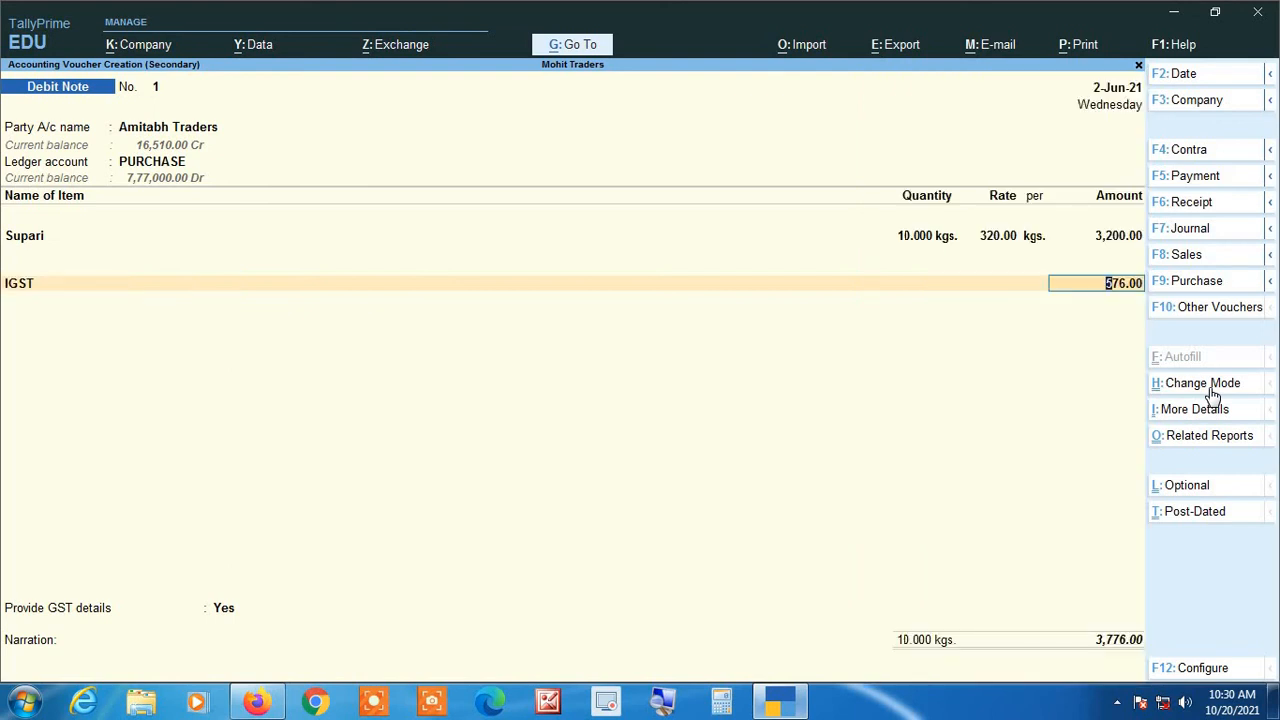
key(Return)
key(Return)
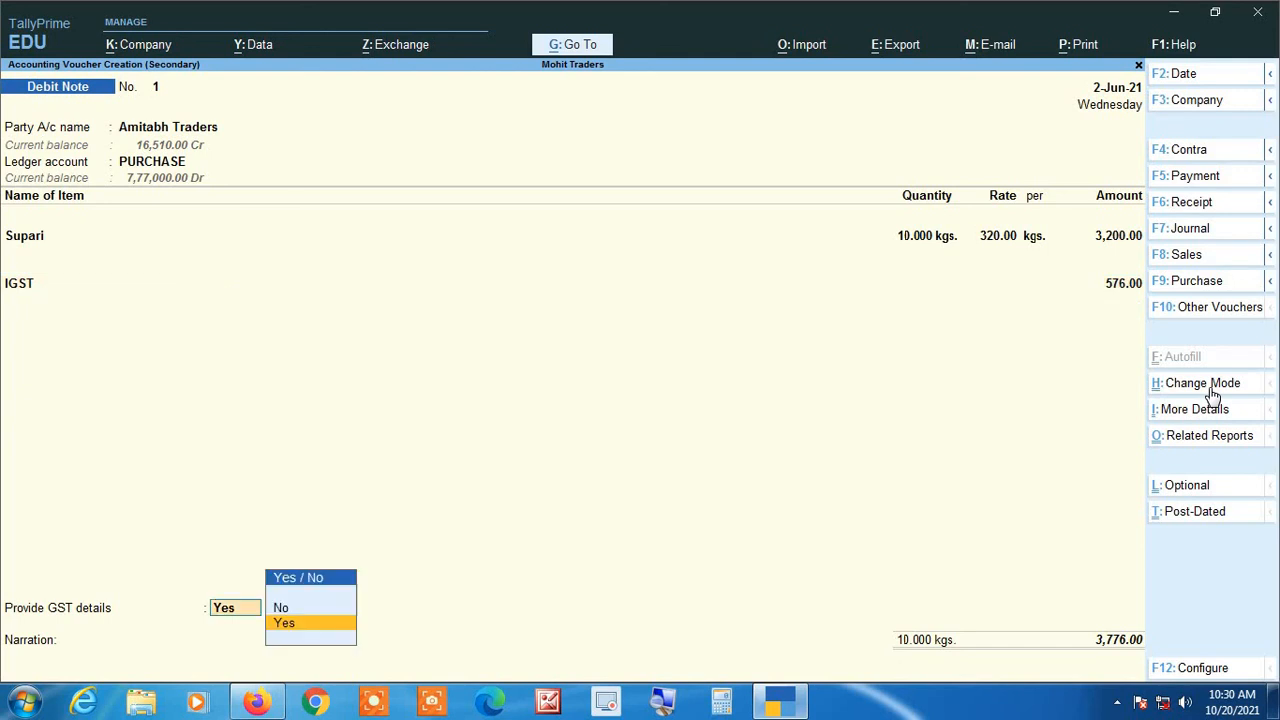
key(Down)
key(Return)
key(Return)
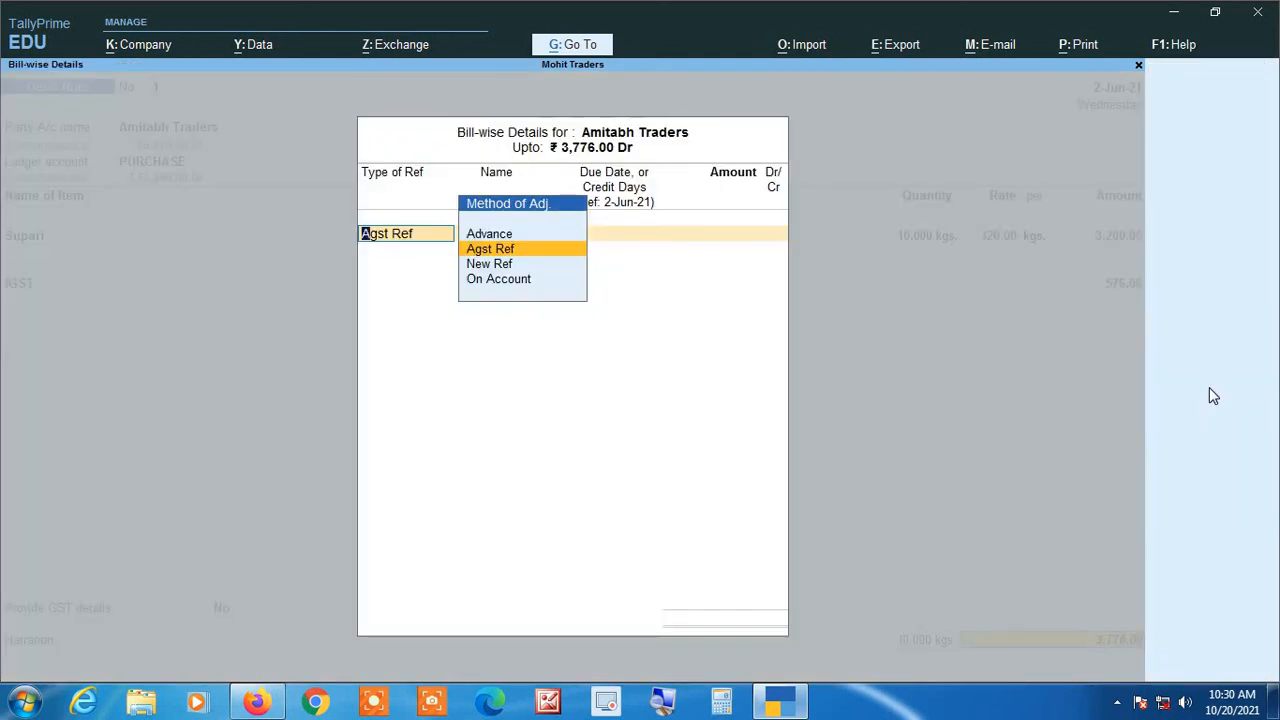
Step: Adjust the debit note as Agst Ref against bill gst/0098 for 3,776.00 Dr and save the voucher
key(Return)
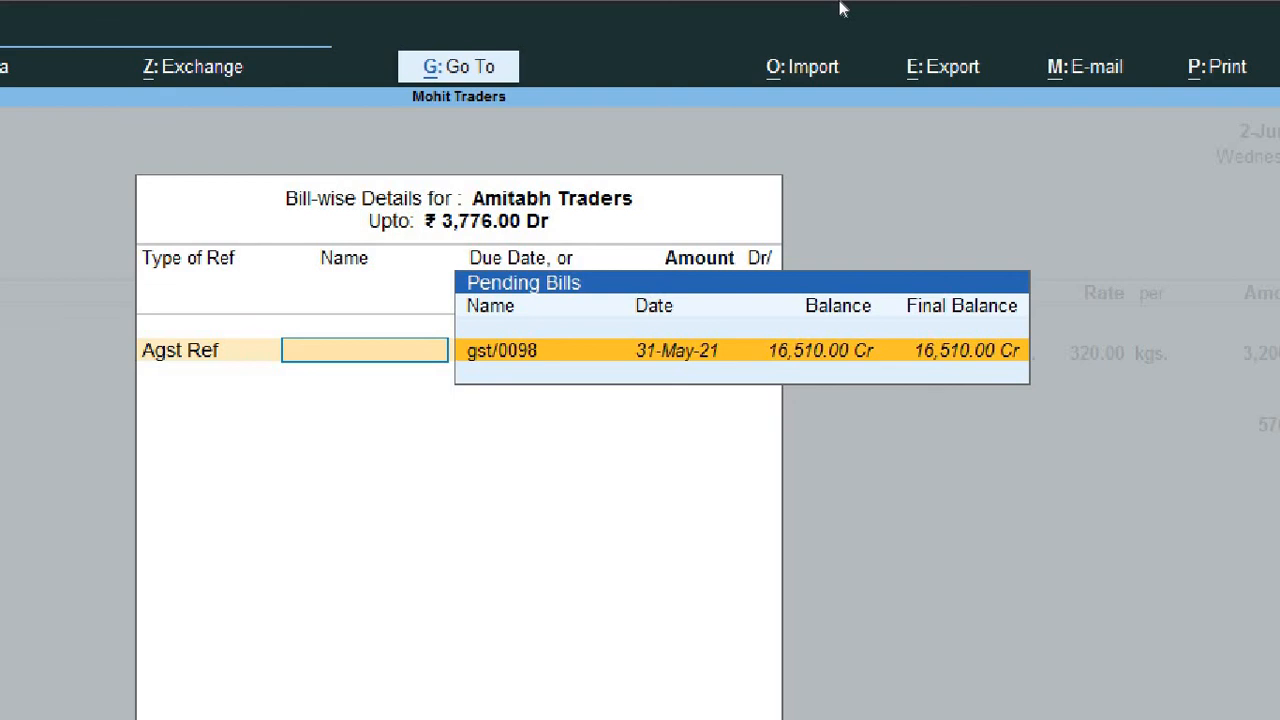
key(Return)
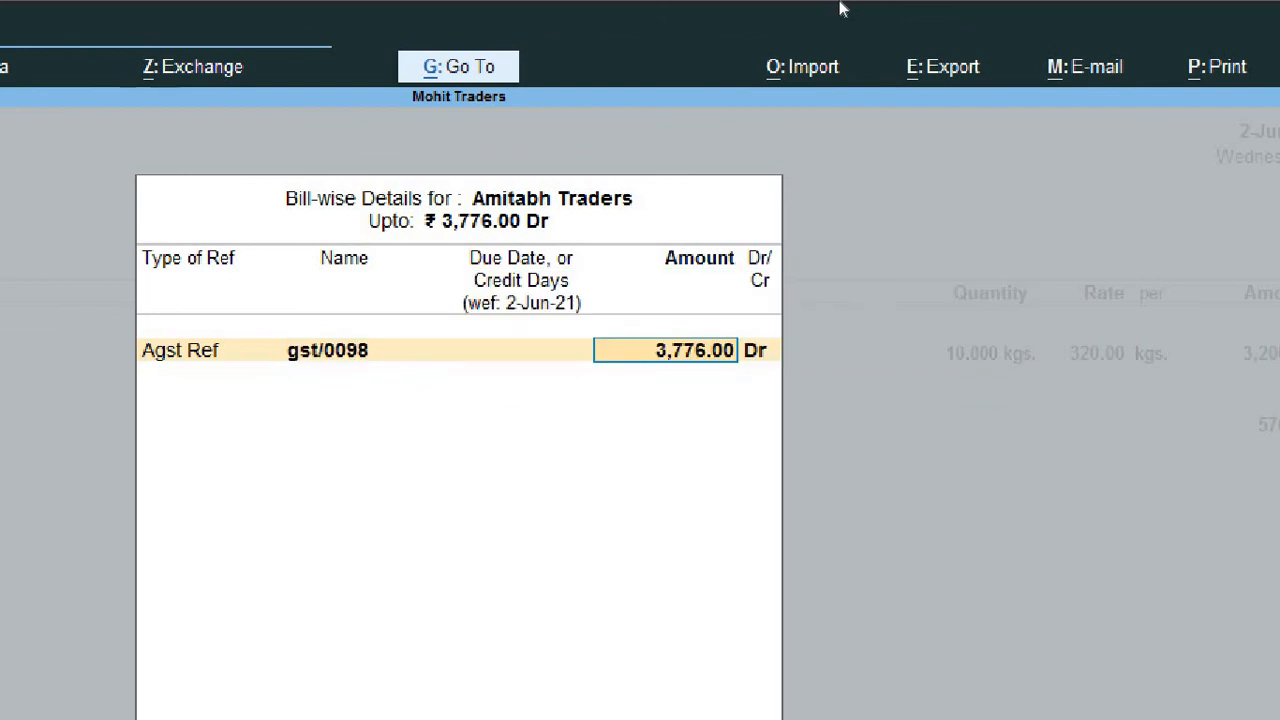
key(Return)
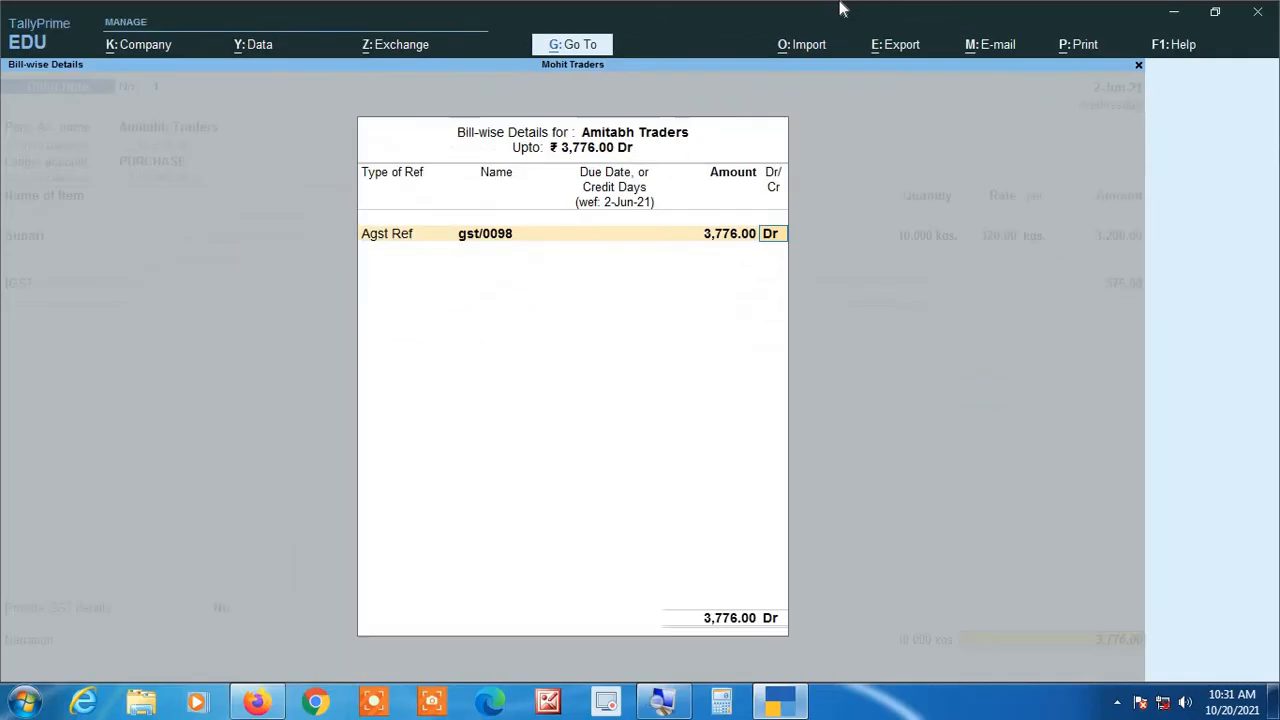
key(Return)
key(Return)
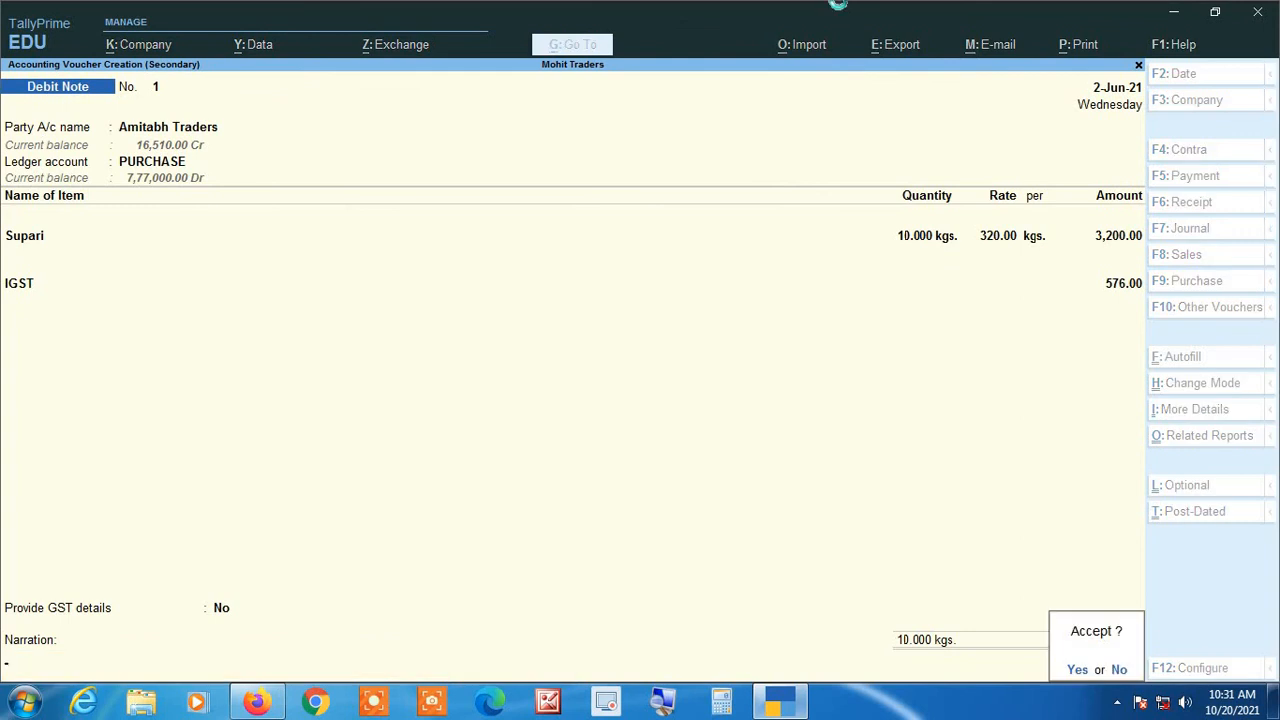
key(Return)
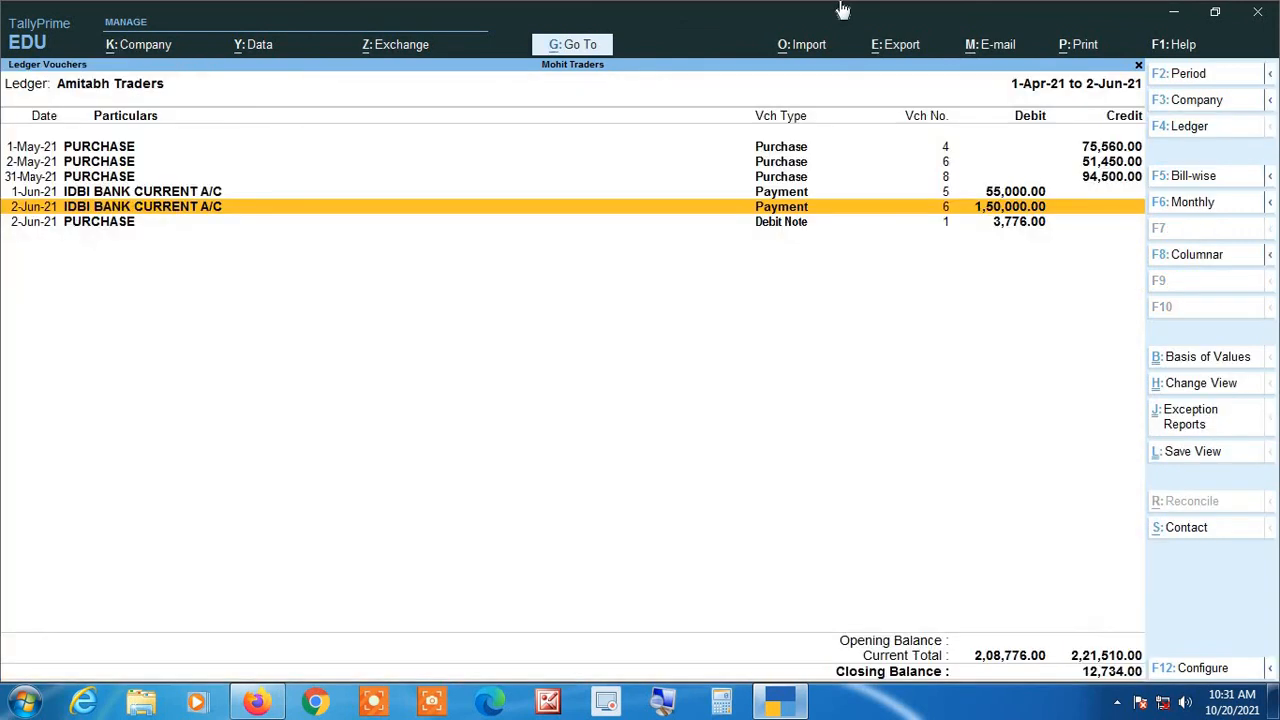
Step: Examine the voucher breakdown of pending bill gst/0098 in Amitabh Traders' bill-wise outstandings, then return to the ledger vouchers
click(662, 703)
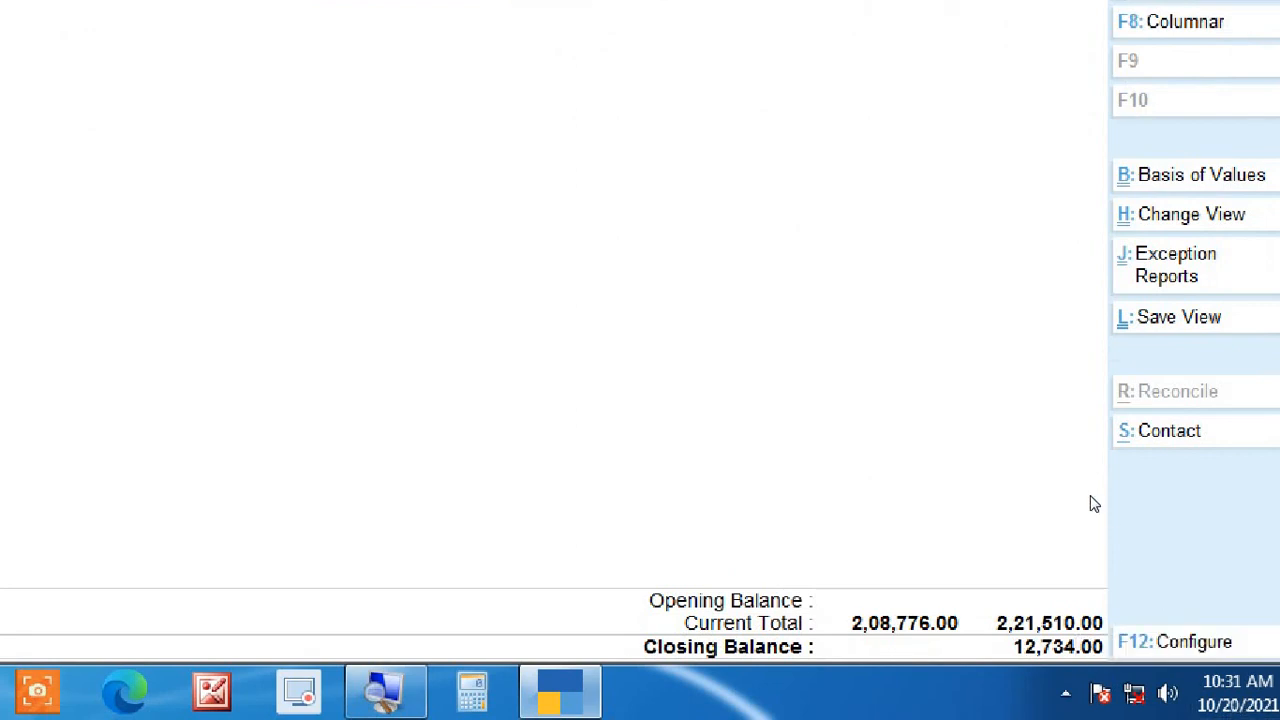
click(1200, 187)
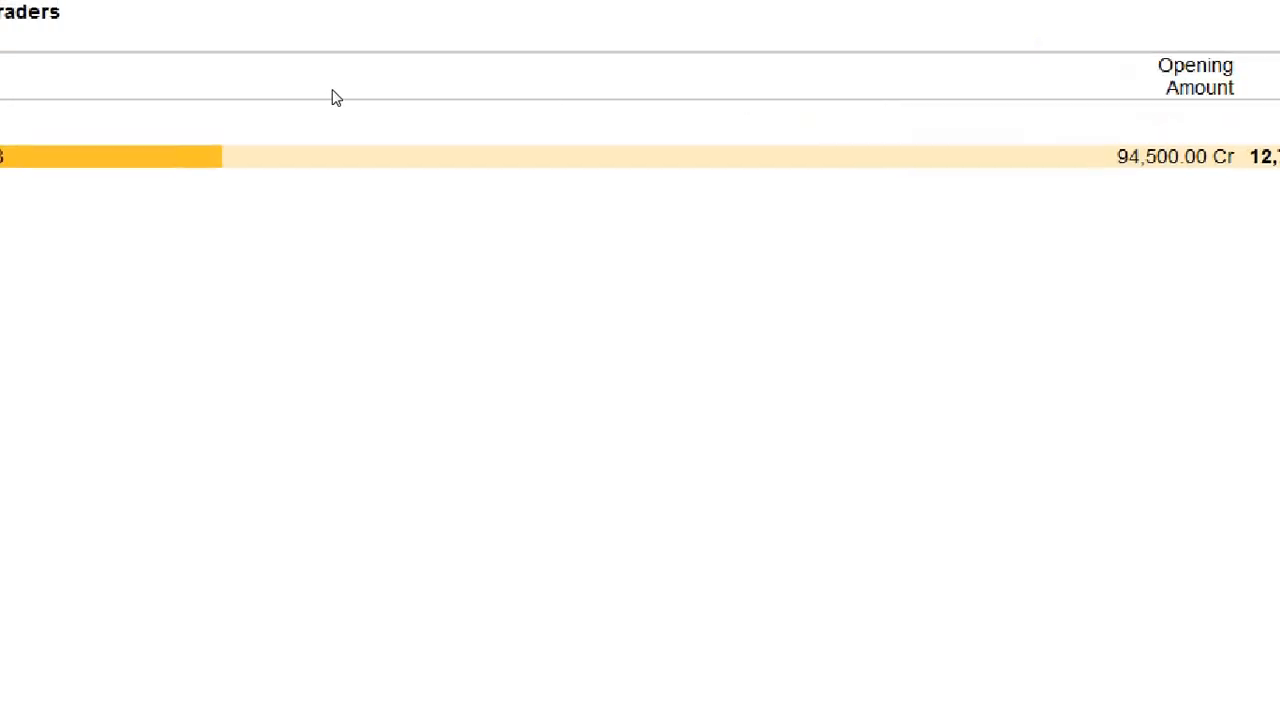
key(shift+Return)
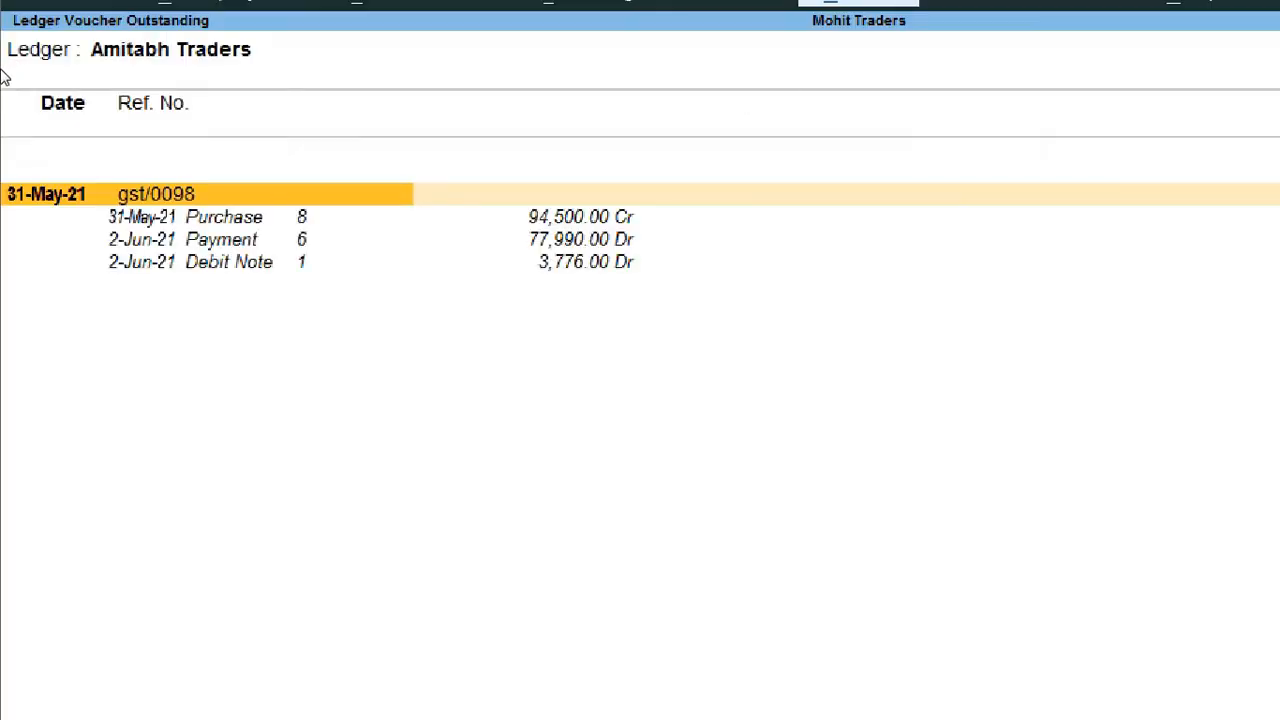
key(Down)
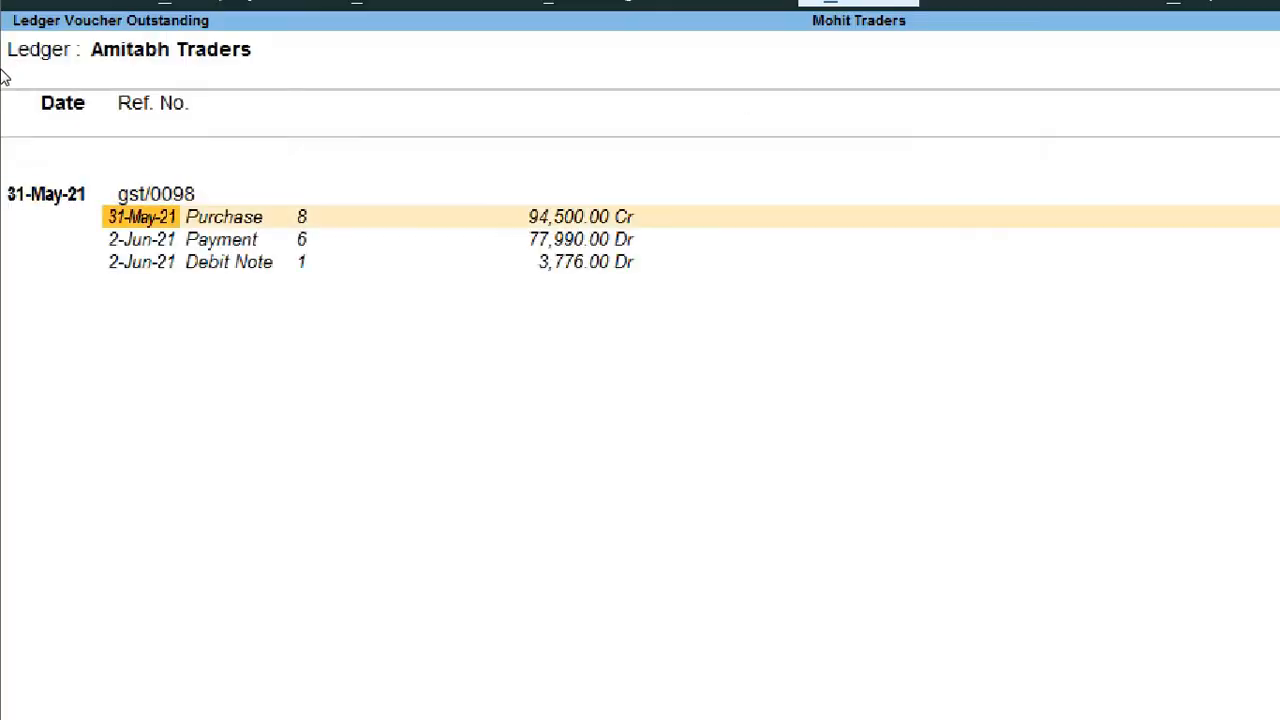
key(Right)
key(Right)
key(Right)
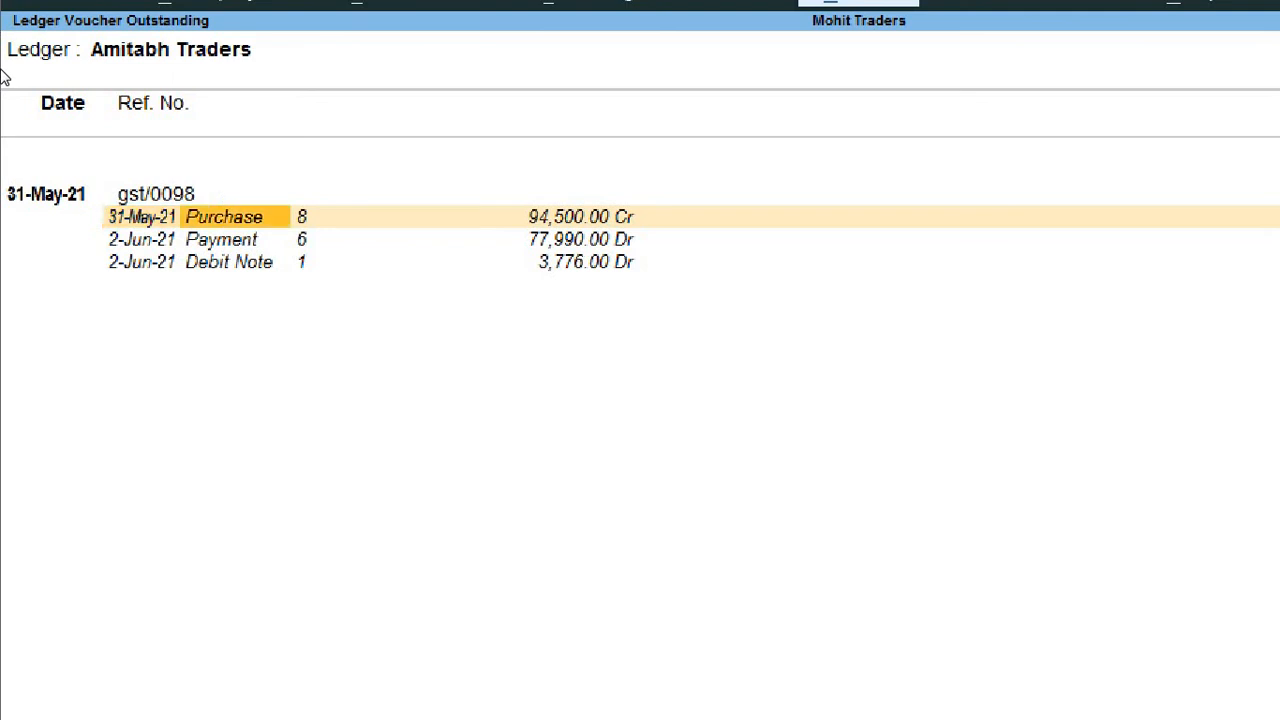
key(Down)
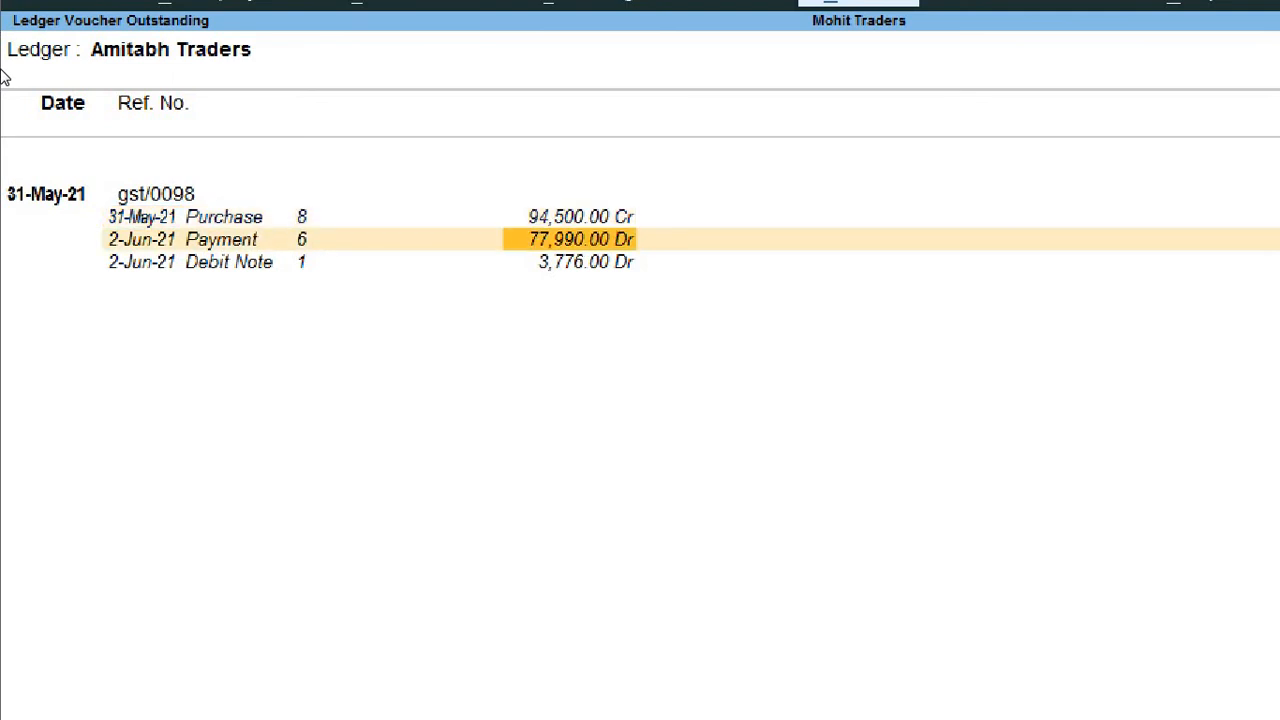
key(Down)
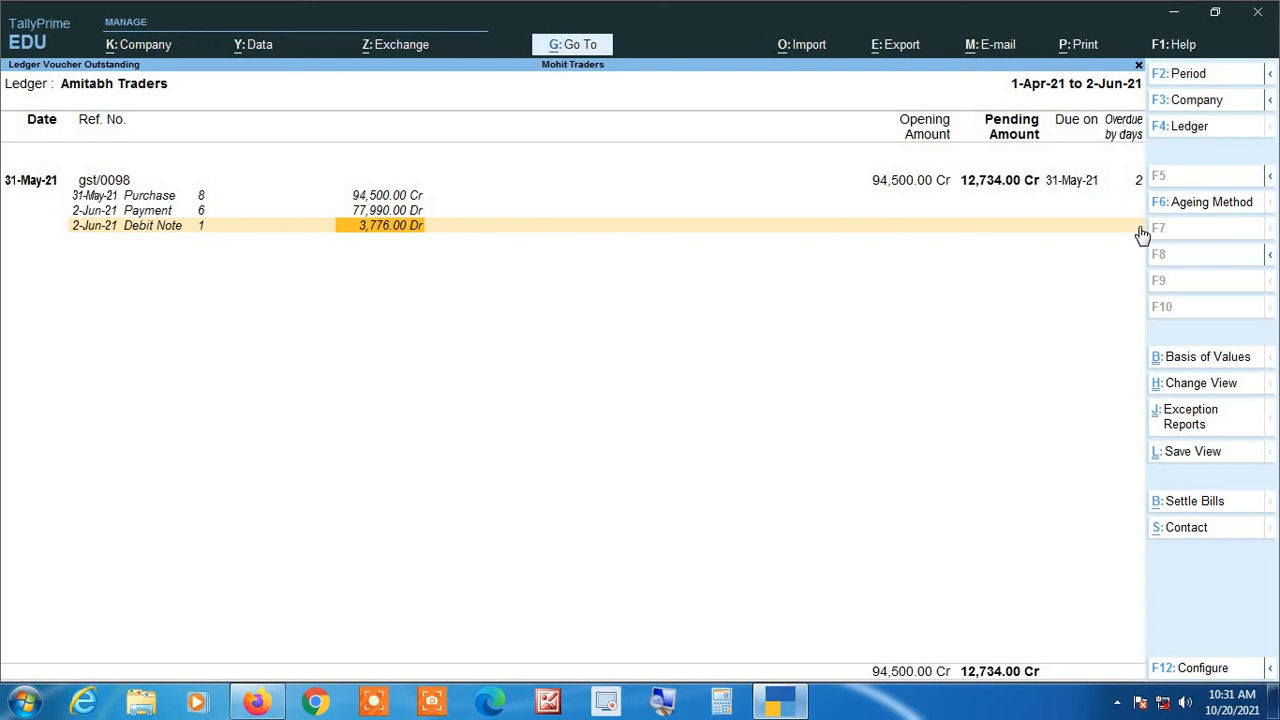
key(Escape)
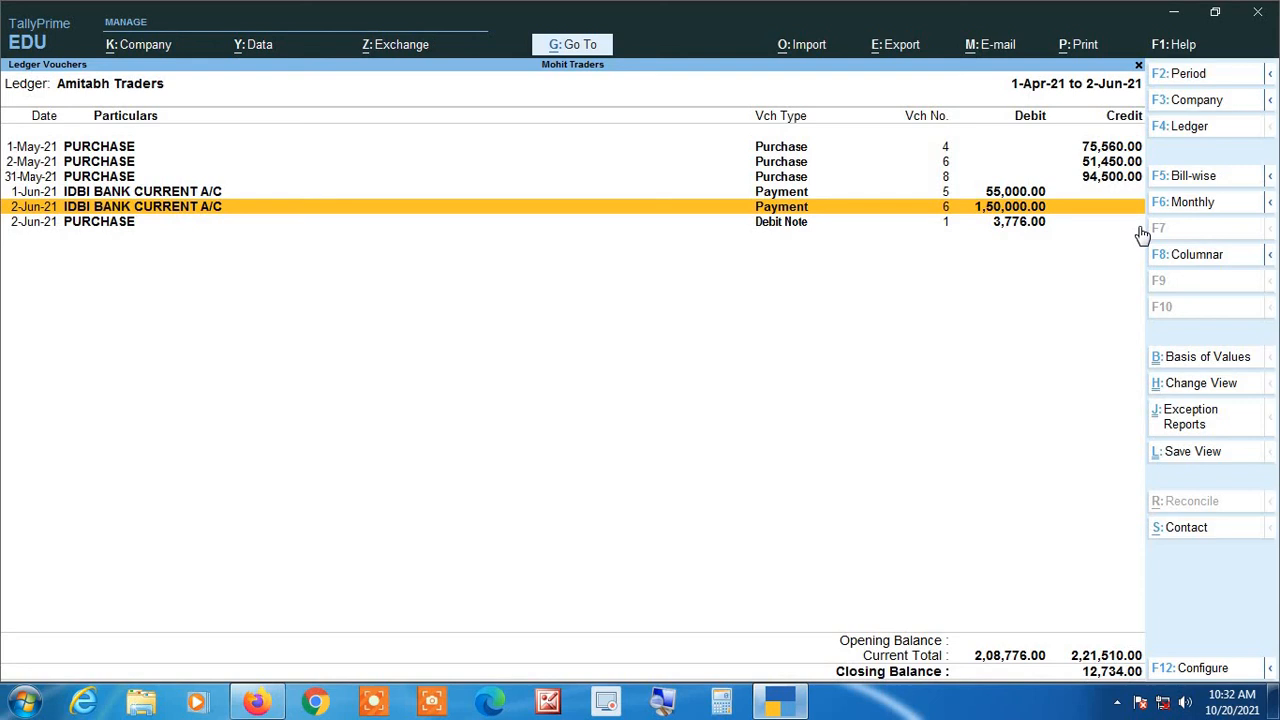
Step: Add a purchase voucher from the ledger report with supplier invoice number gst/0158 dated 2-Jun-21
key(Up)
key(Up)
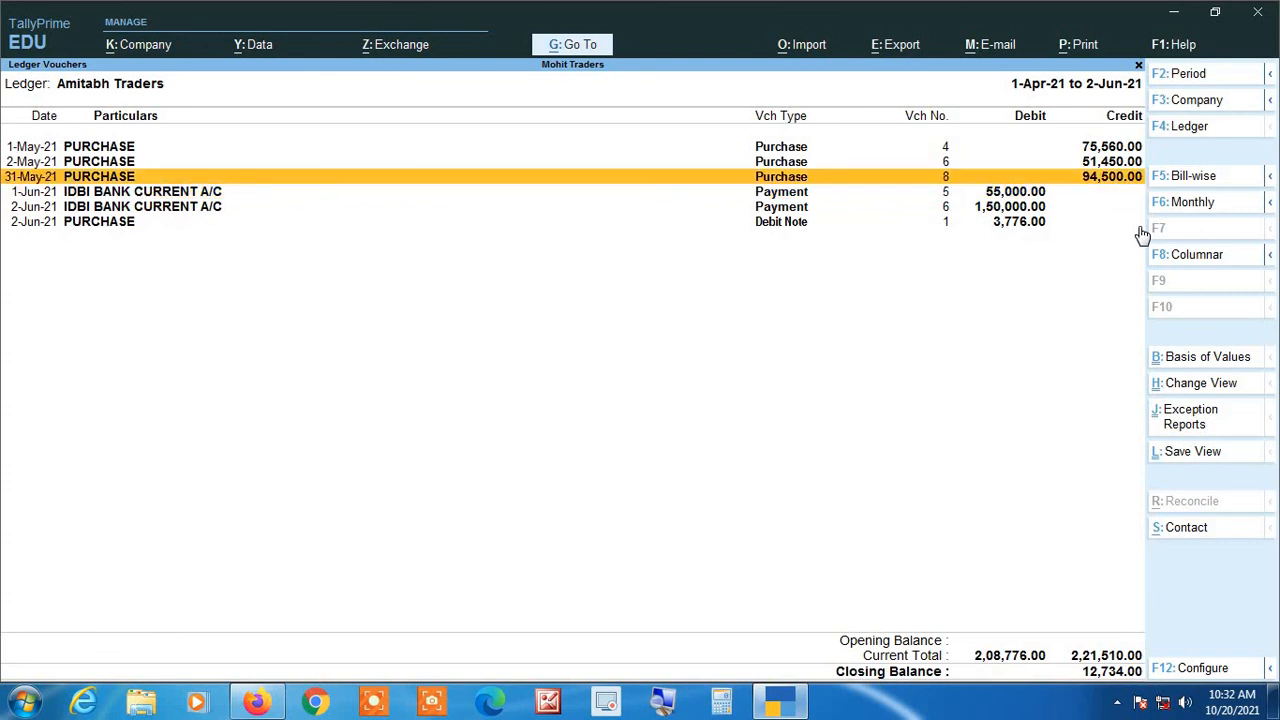
key(Down)
key(Down)
key(Down)
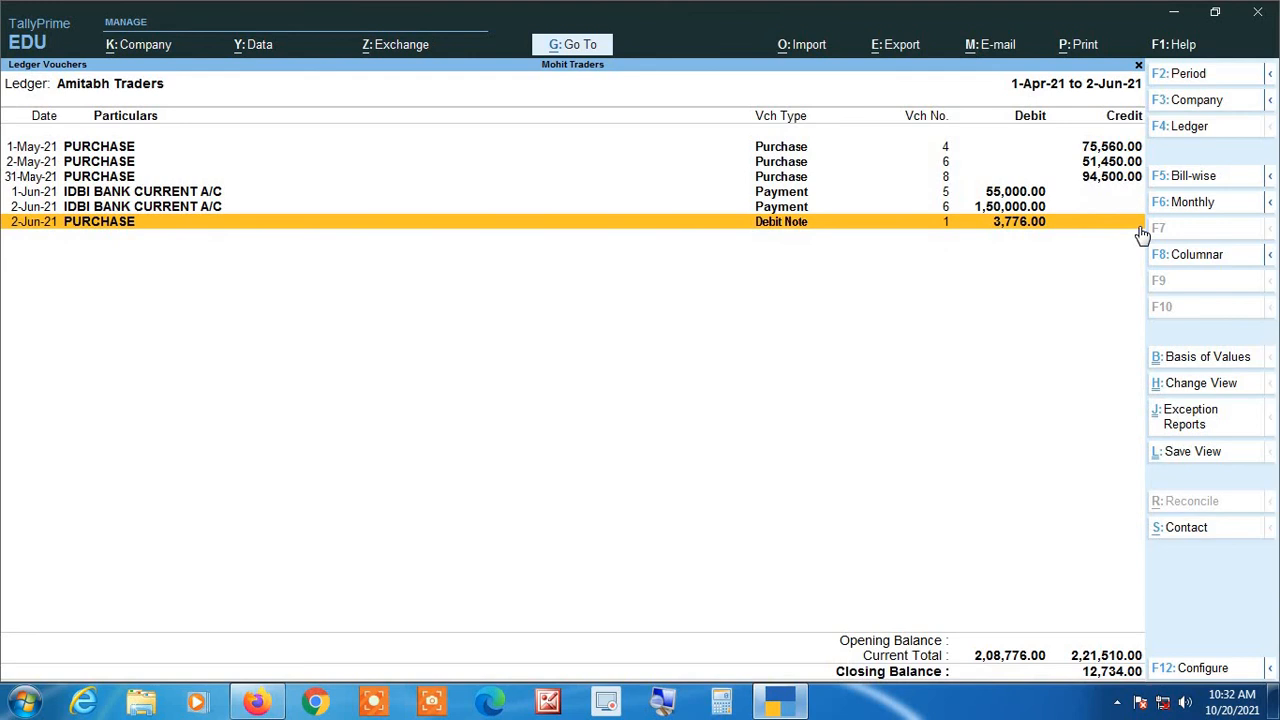
key(alt+a)
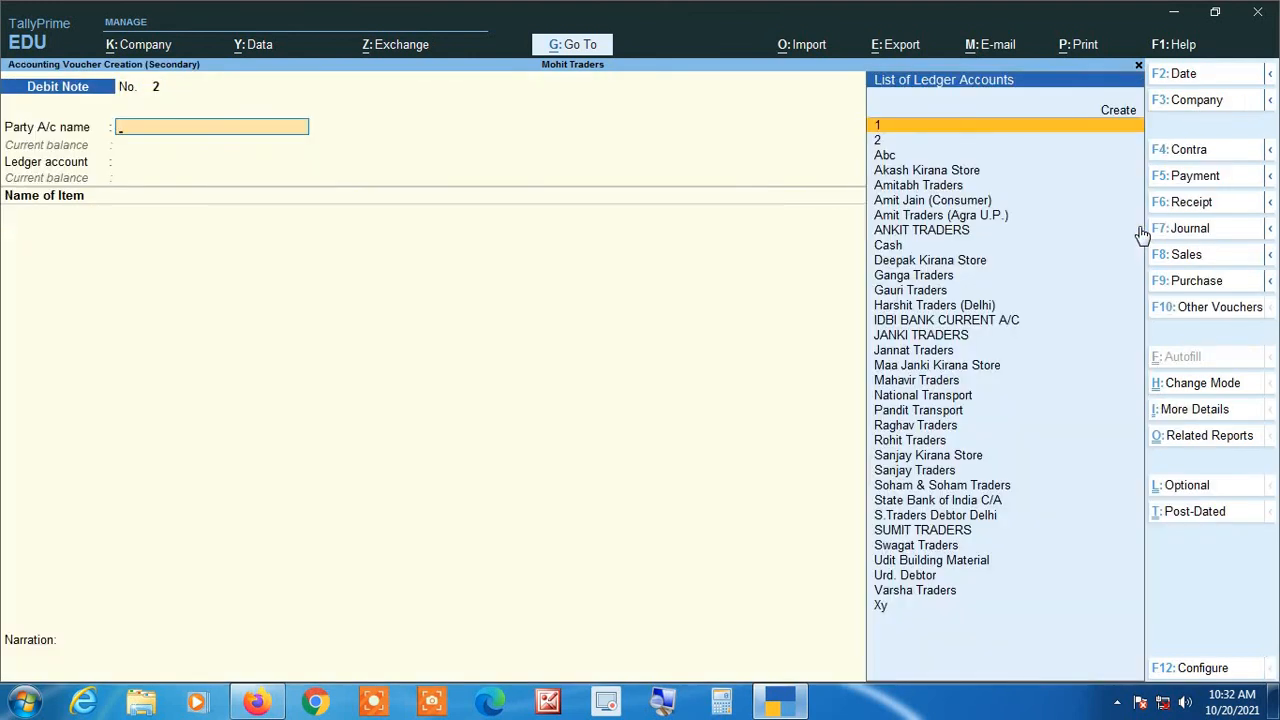
click(1187, 284)
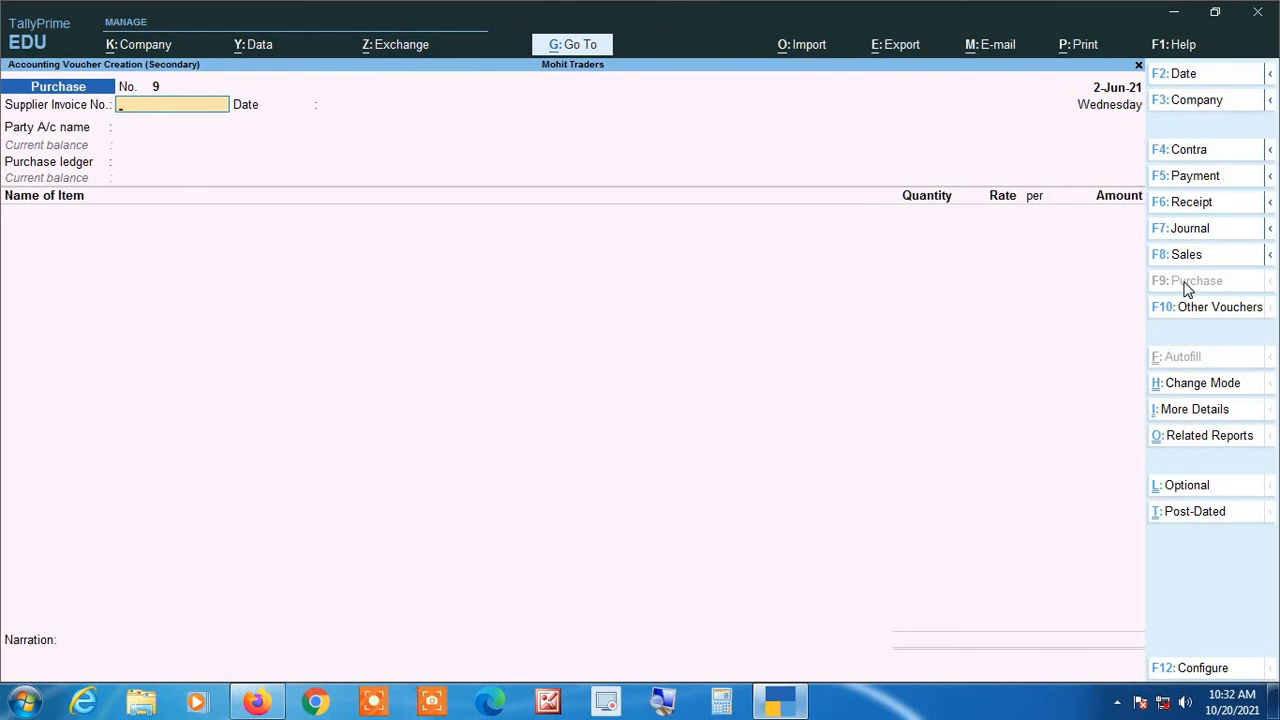
text(gst/0158)
key(Return)
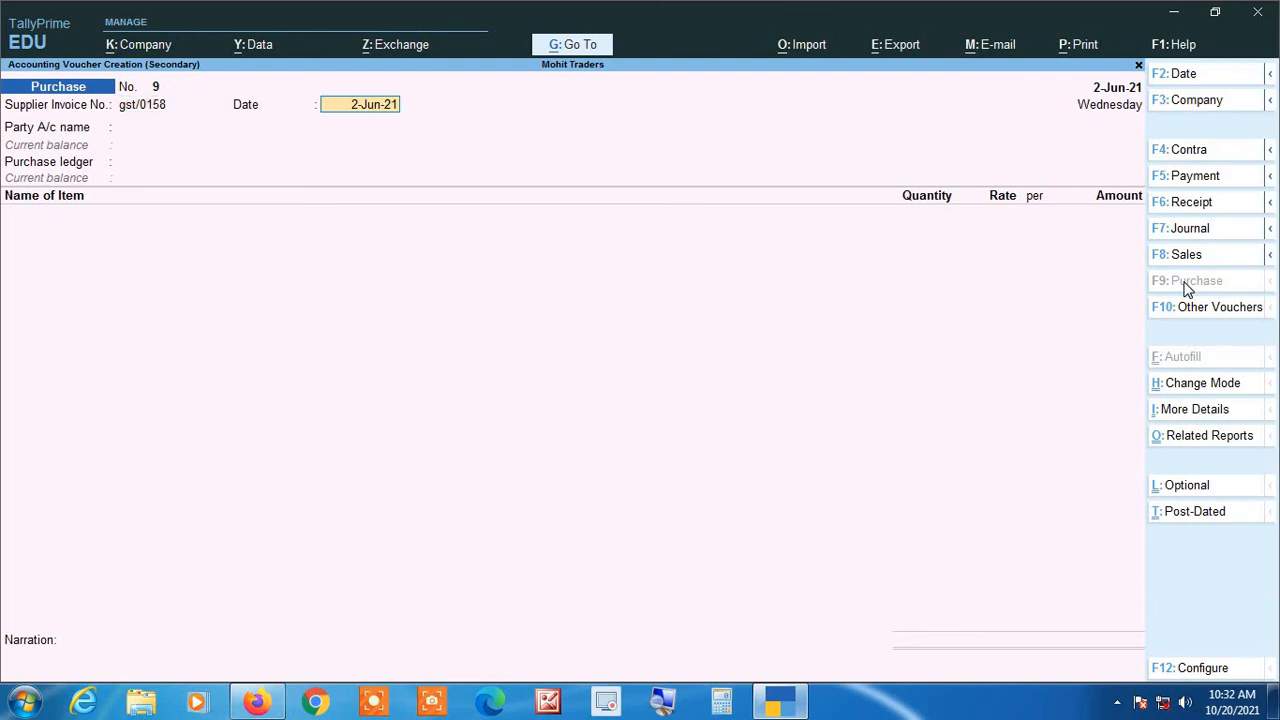
key(Return)
Step: Set the purchase voucher's party account to Amitabh Traders and its purchase ledger to PURCHASE
text(Ami)
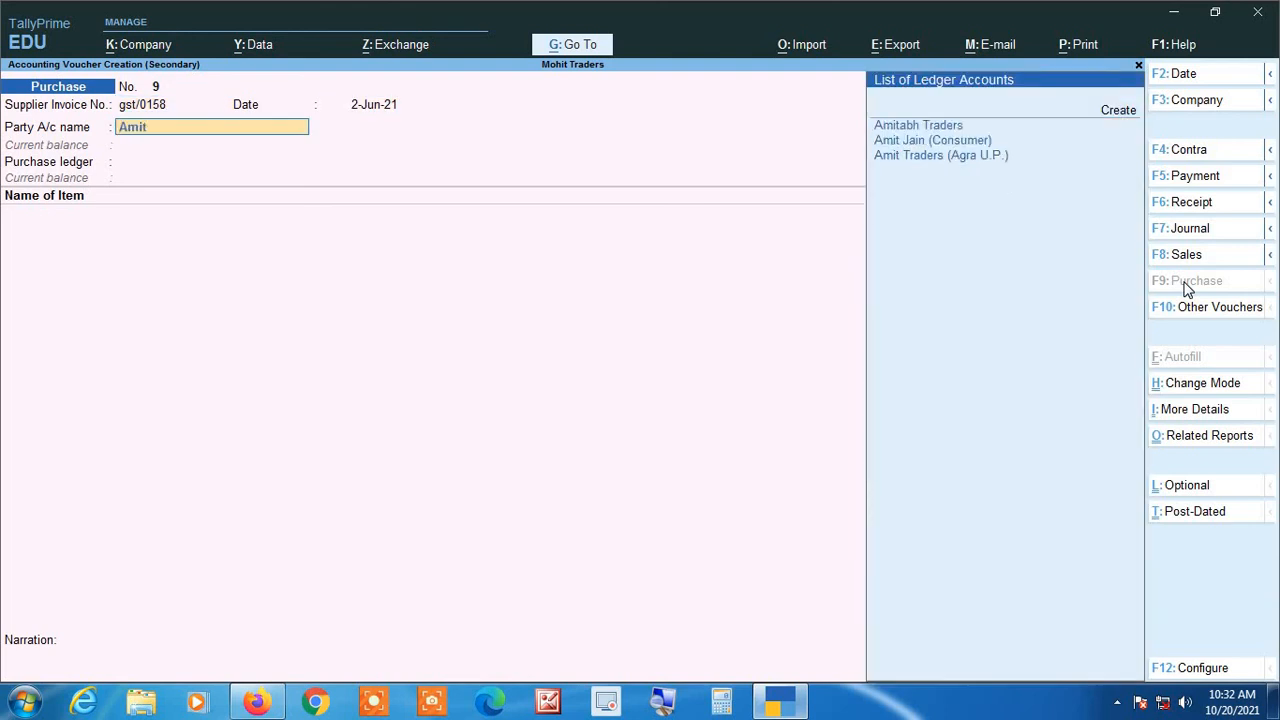
text(t)
key(Return)
key(Return)
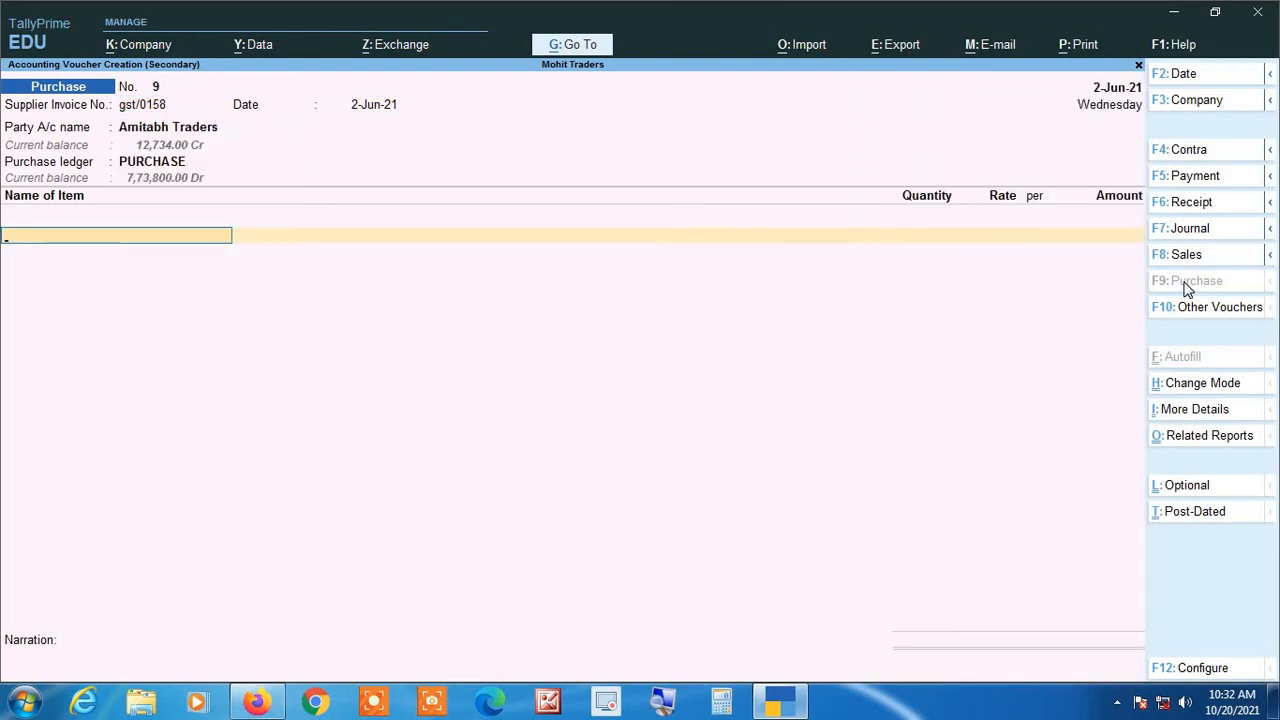
Step: Enter the purchased item Almonds with a quantity of 600 kgs at a rate of 180.00
text(Al)
key(Return)
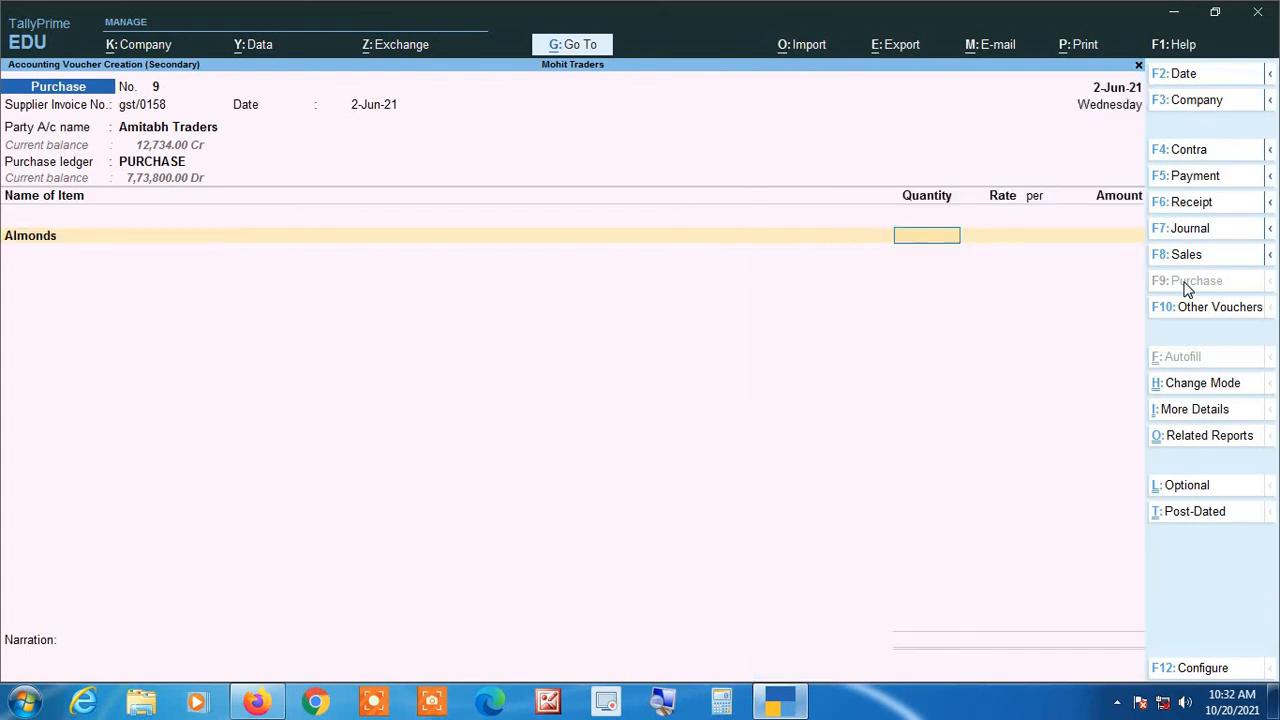
text(600)
key(Return)
key(Return)
key(Return)
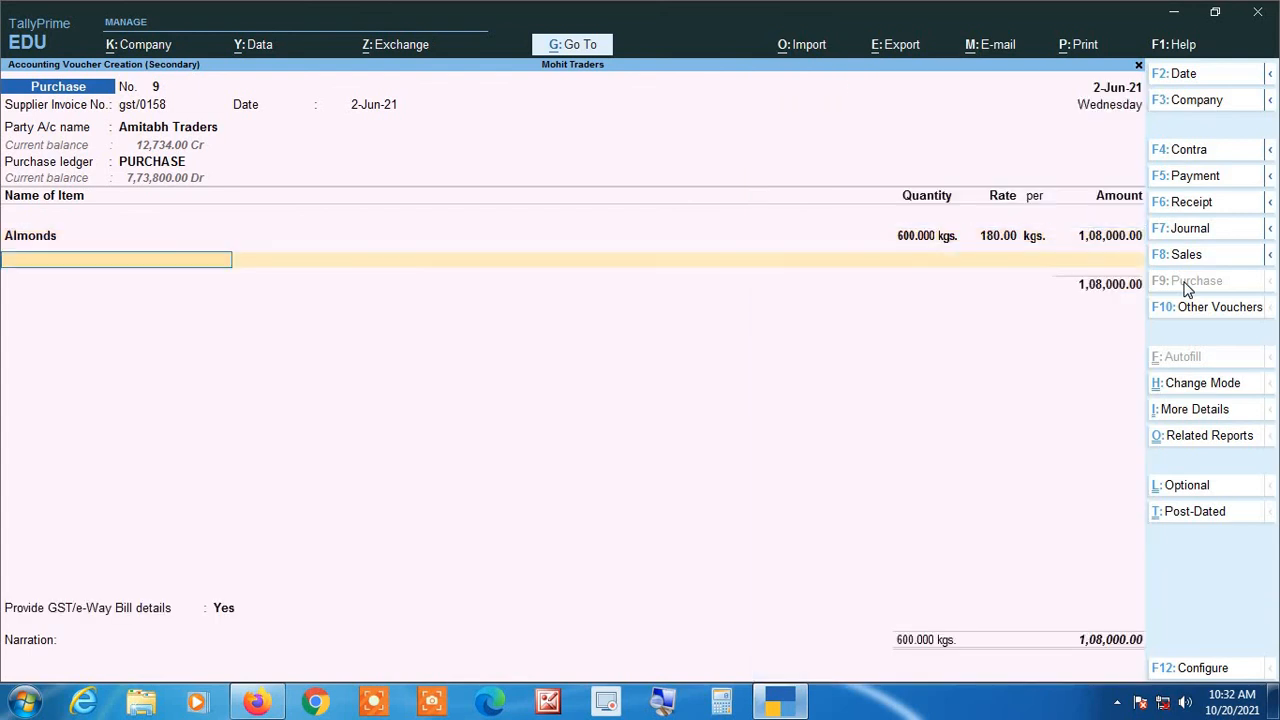
Step: Add IGST to the purchase, set Provide GST/e-Way Bill details to No and proceed to the bill-wise details
key(Return)
text(i)
key(Return)
key(Return)
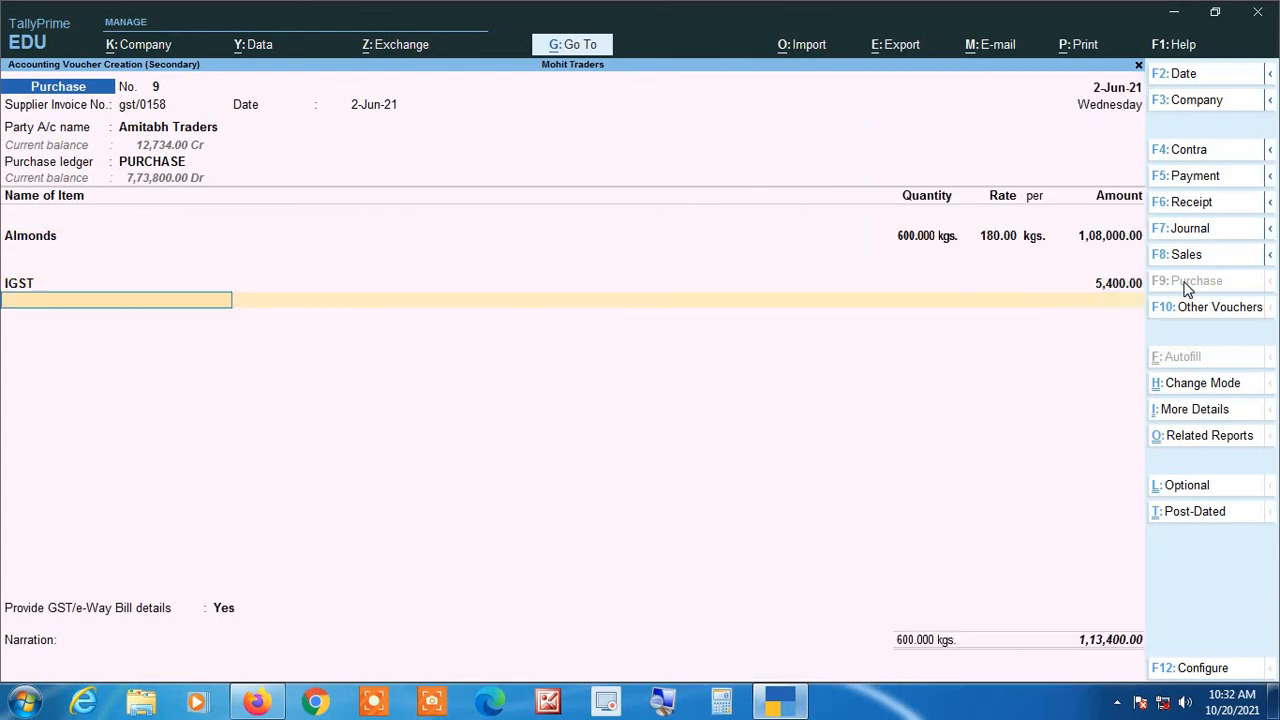
key(Return)
key(Up)
key(Return)
key(Return)
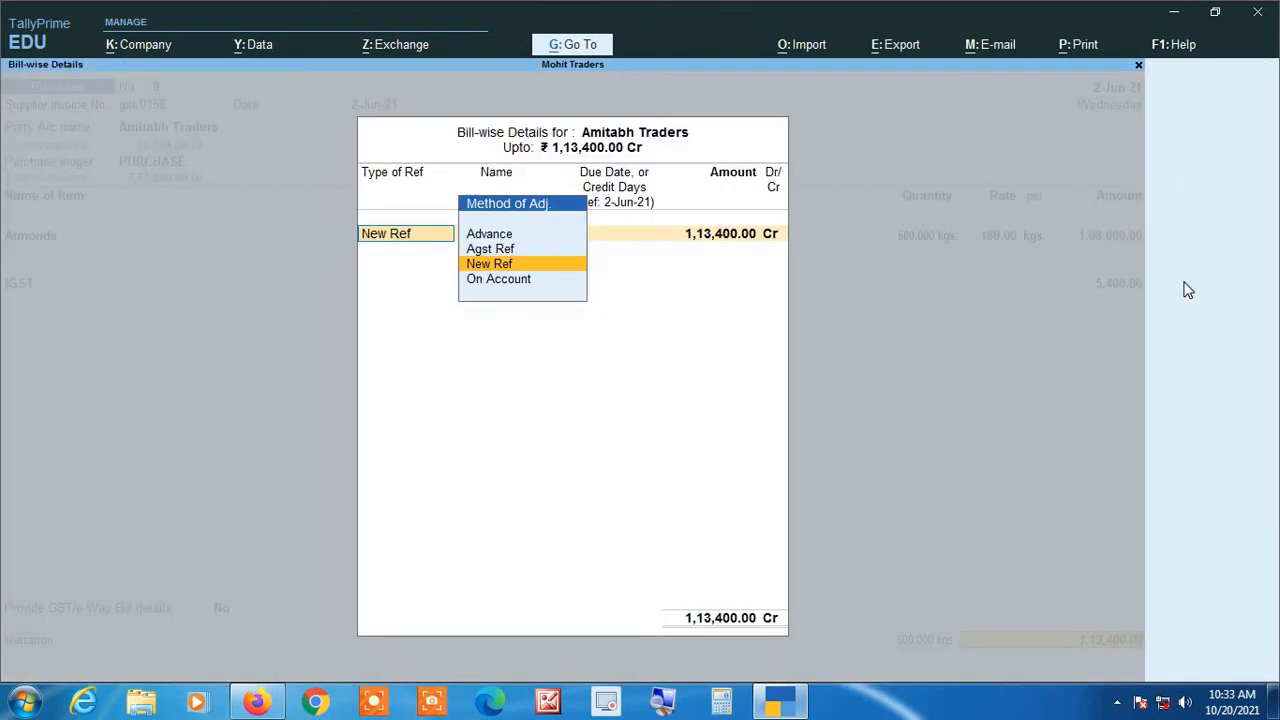
Step: Record the purchase bill as New Ref gst/0158 for 1,13,400.00 Cr and save the voucher
key(Return)
key(Return)
key(Return)
key(Return)
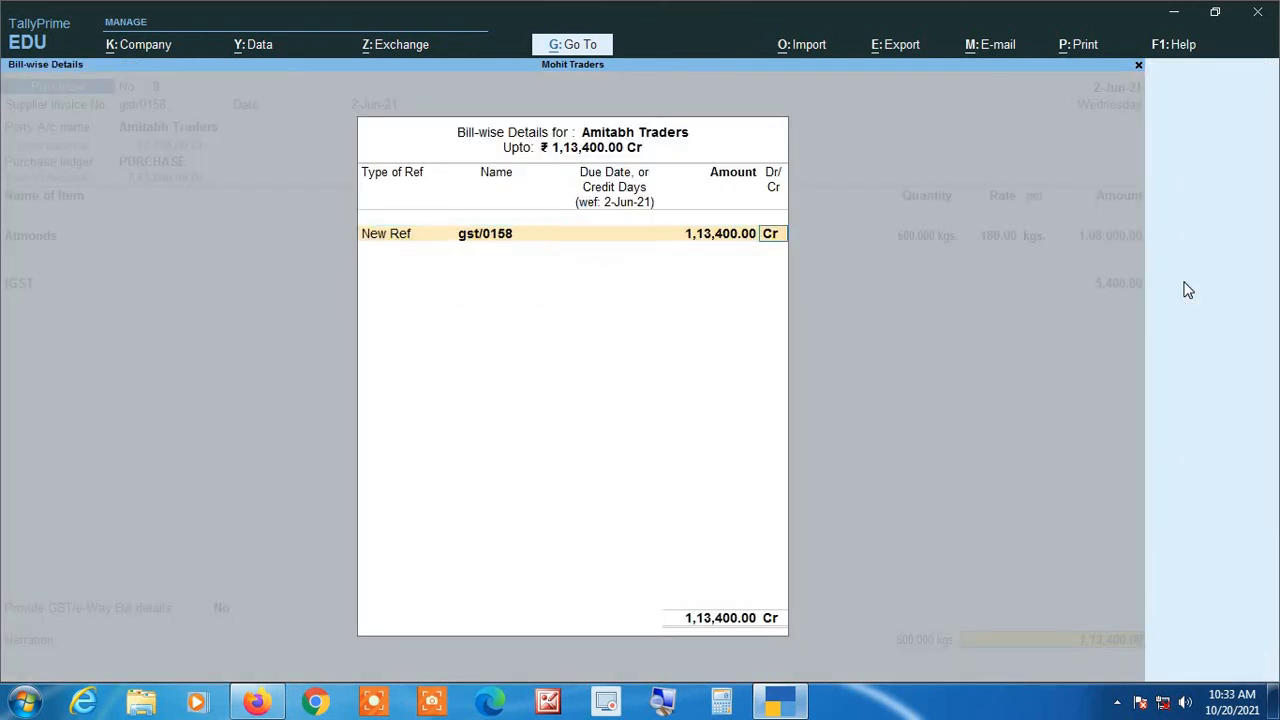
key(Return)
key(Return)
key(Return)
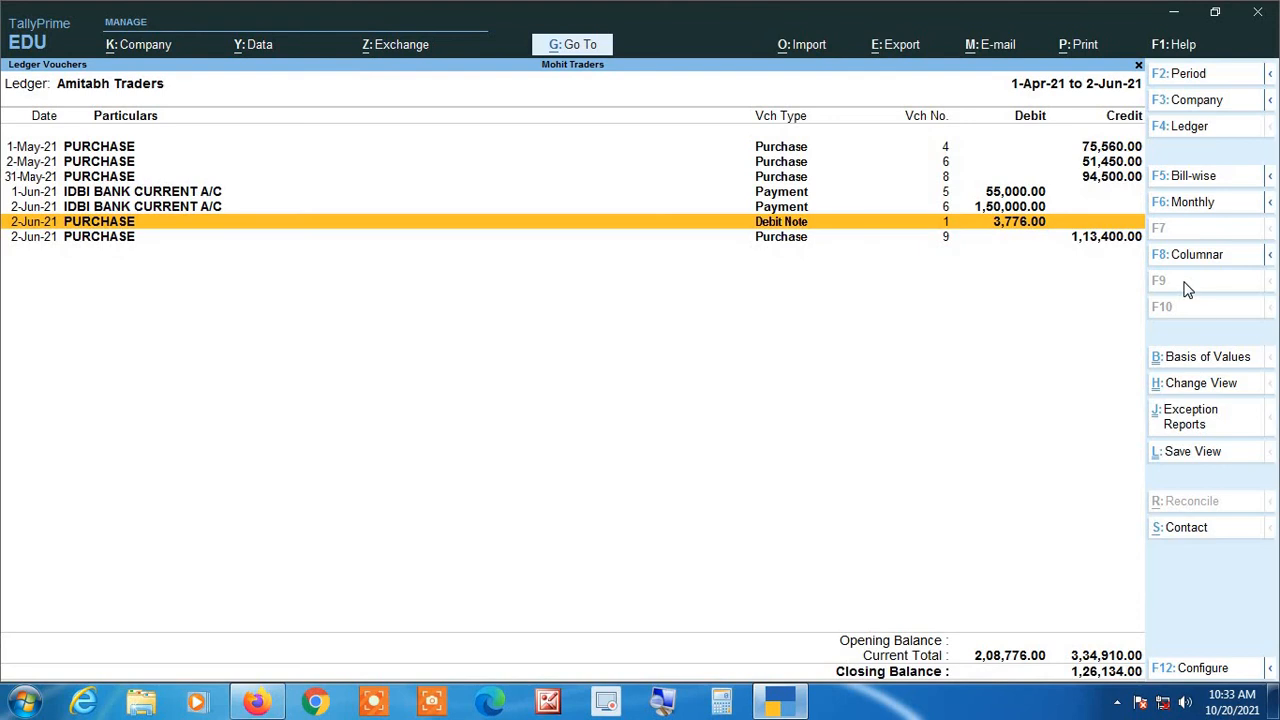
Step: Review the bill-wise outstandings of Amitabh Traders, expanding and collapsing the voucher details of bills gst/0098 and gst/0158
key(Down)
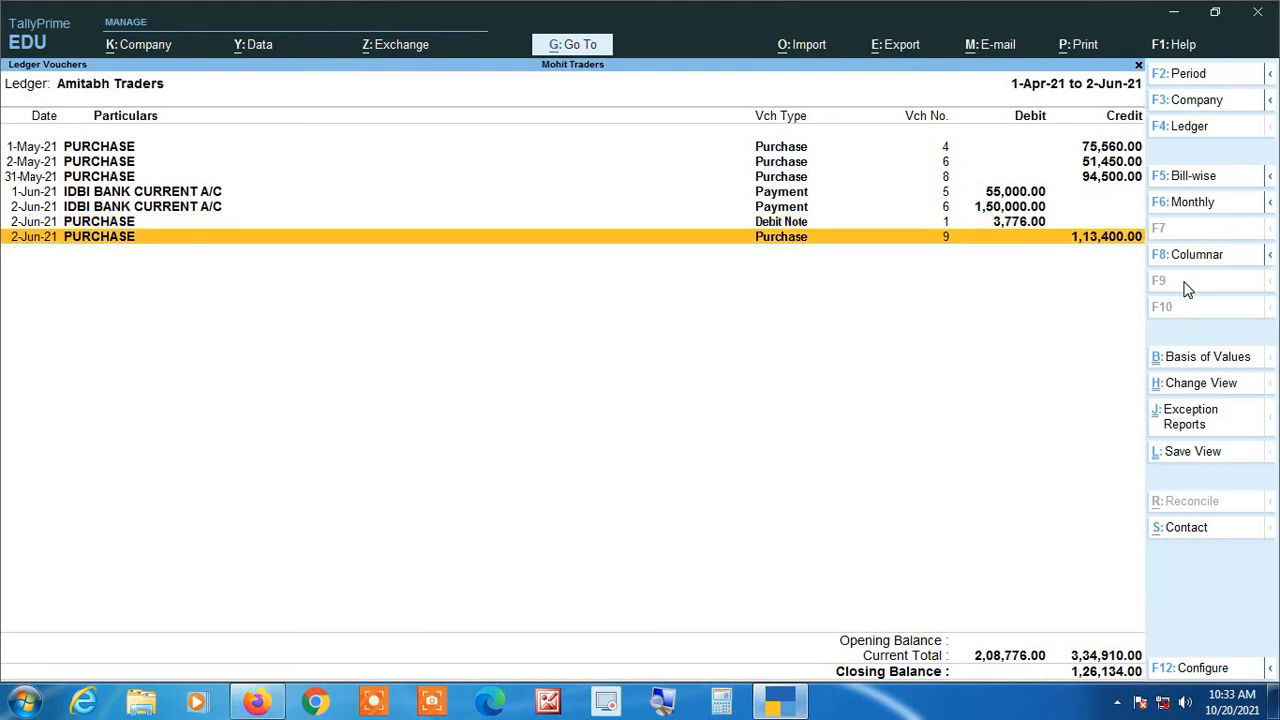
click(1211, 177)
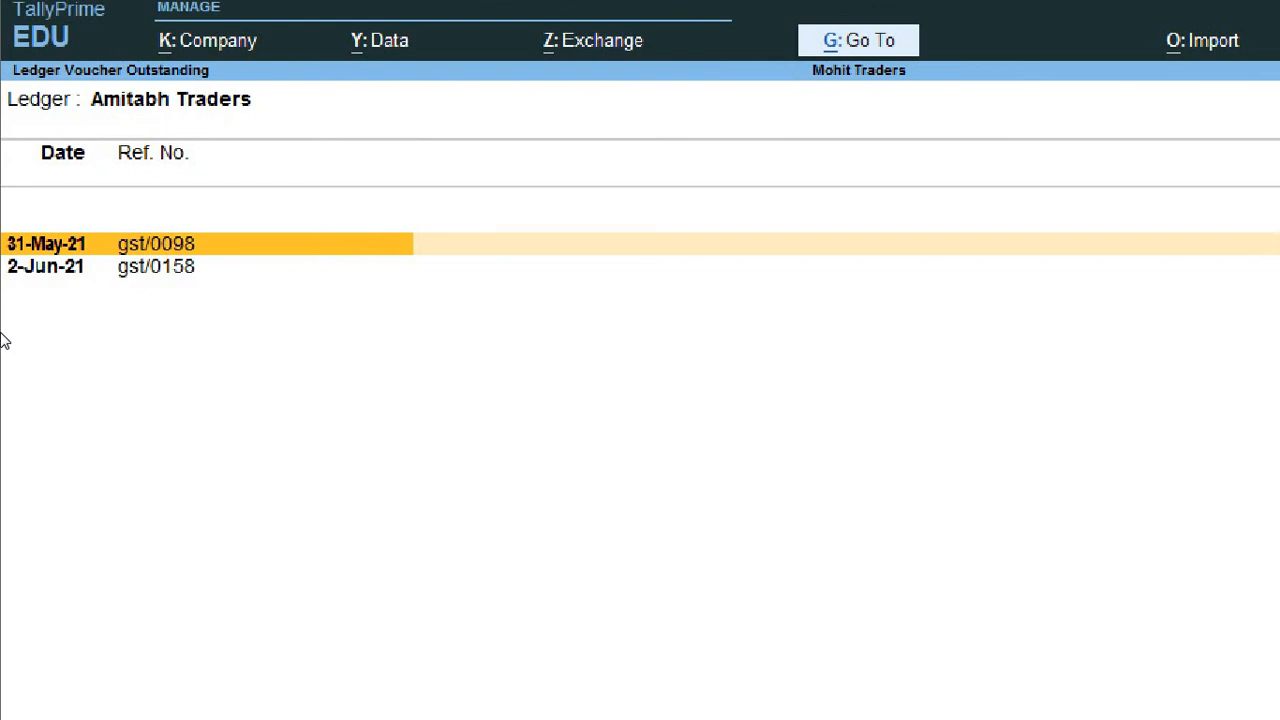
key(Down)
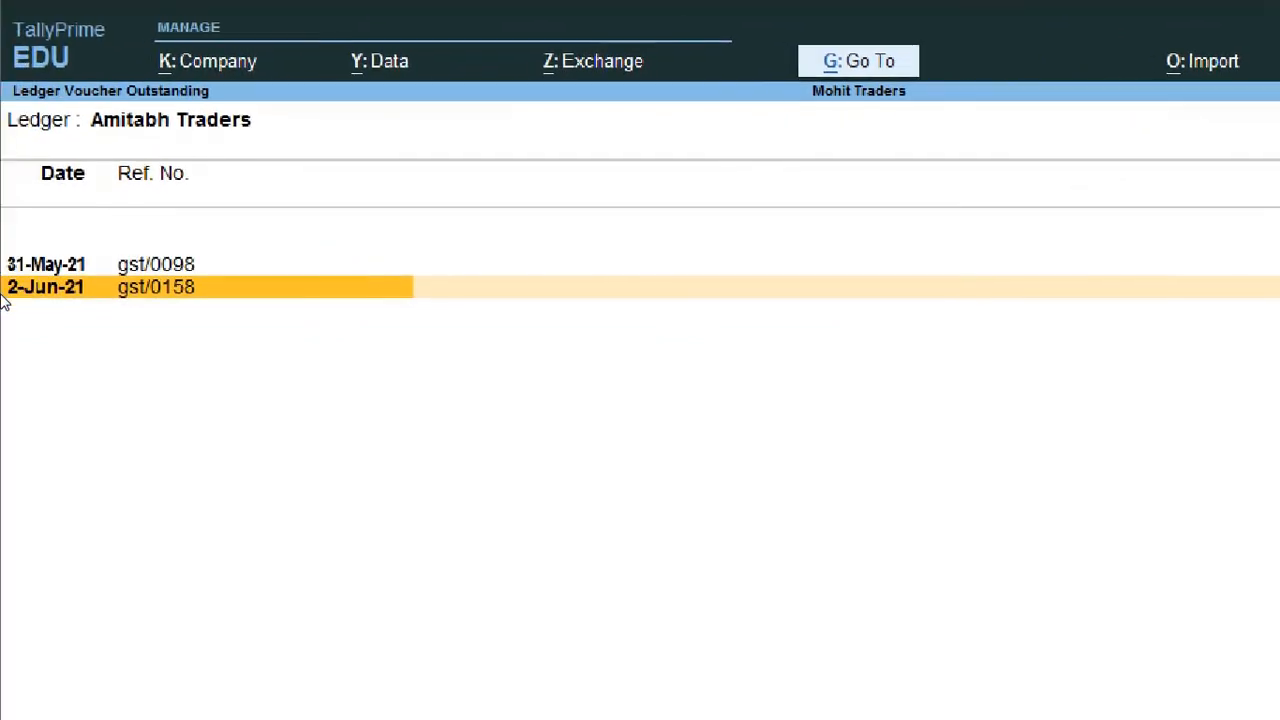
key(alt+F1)
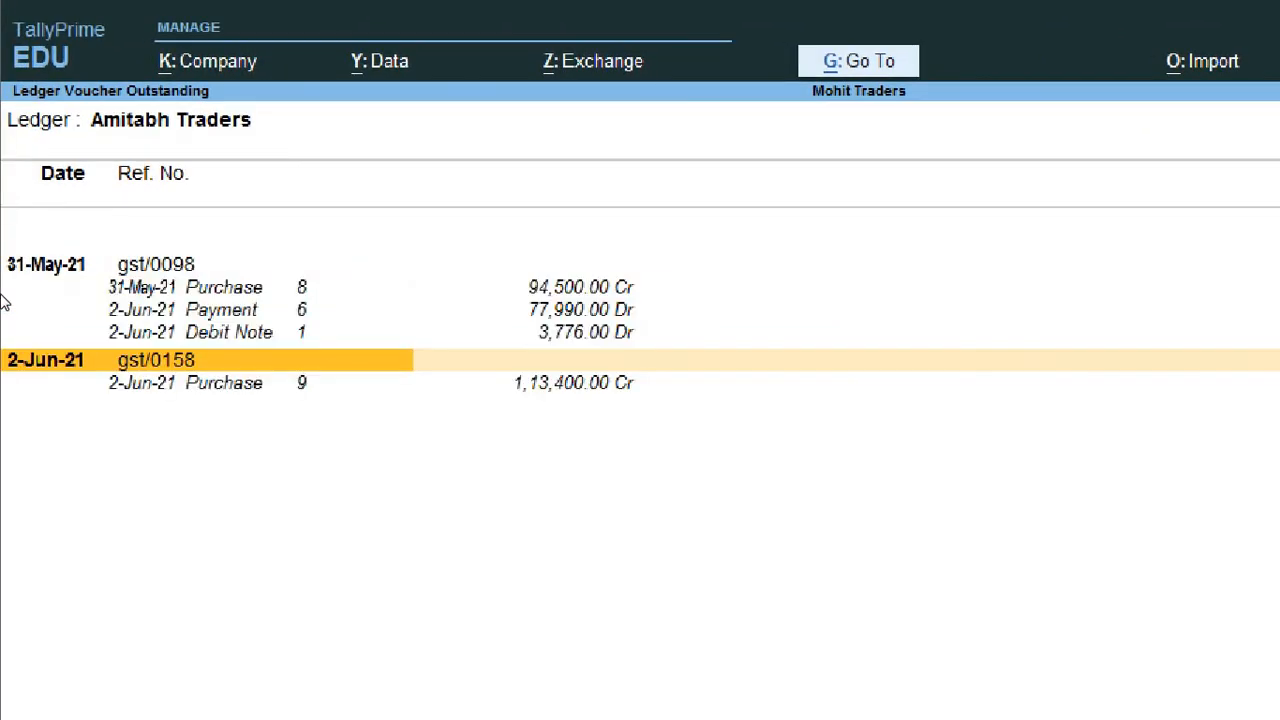
key(Down)
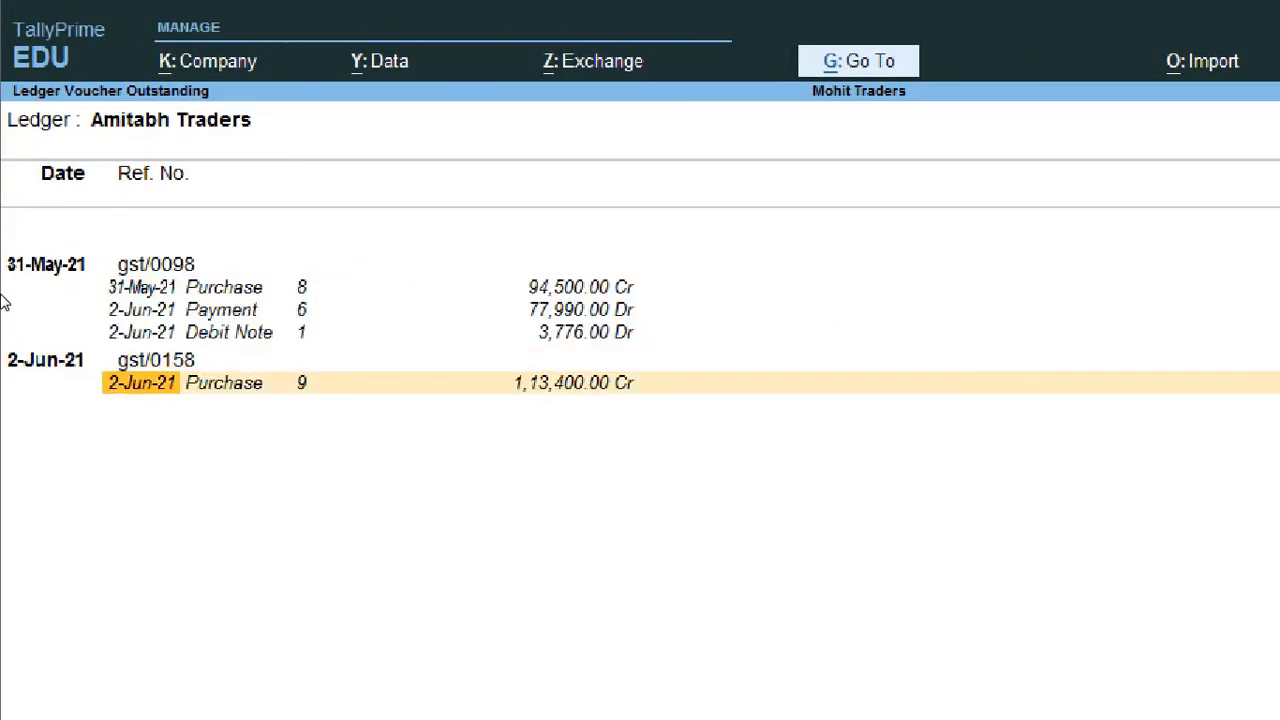
key(Up)
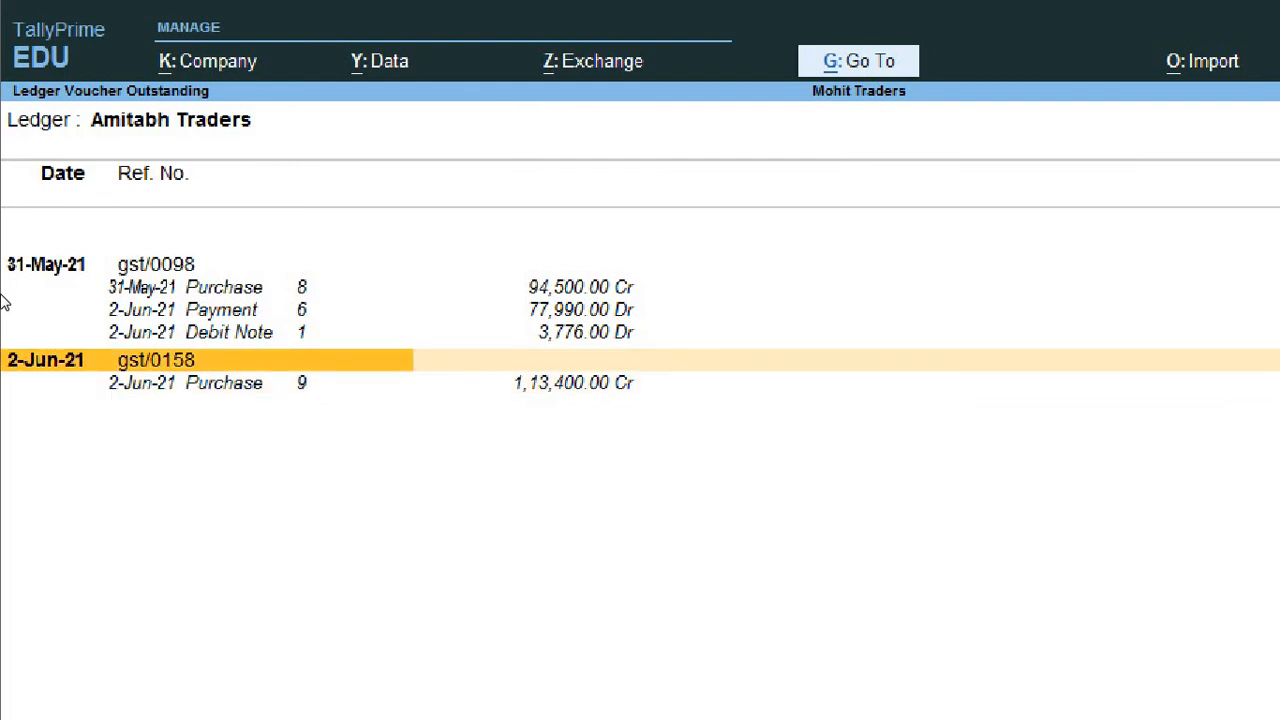
key(Down)
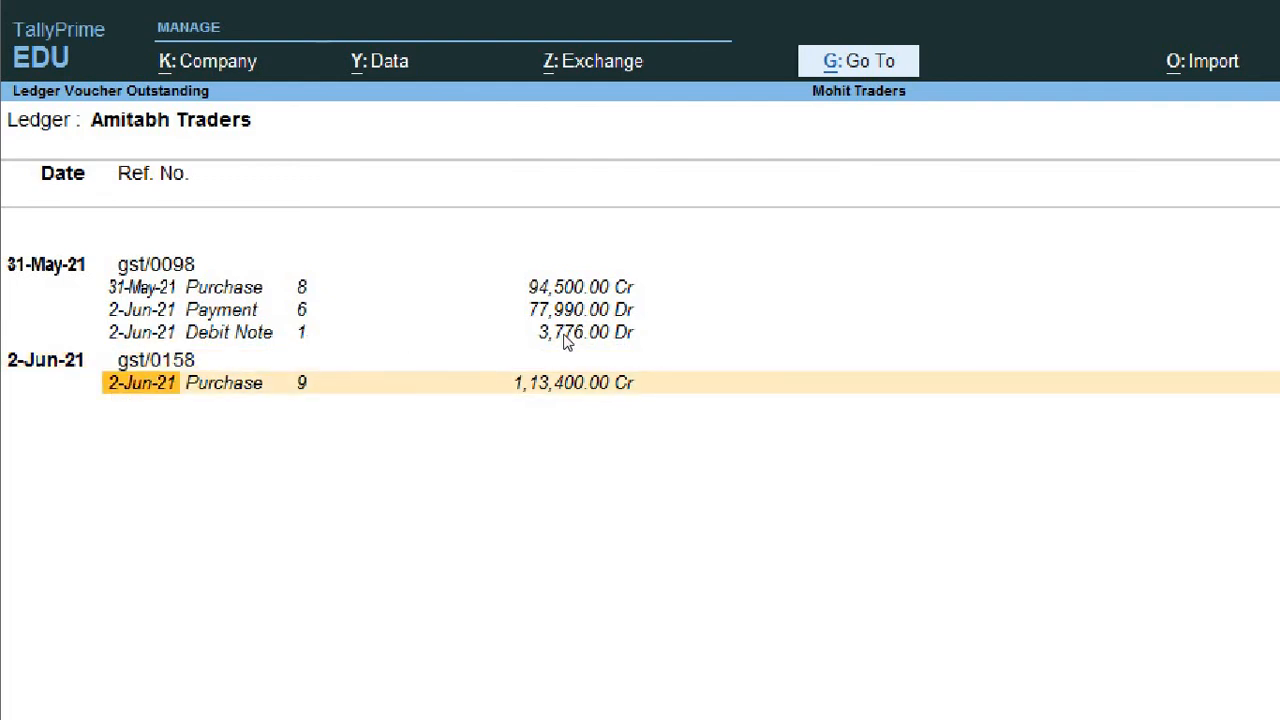
key(alt+F1)
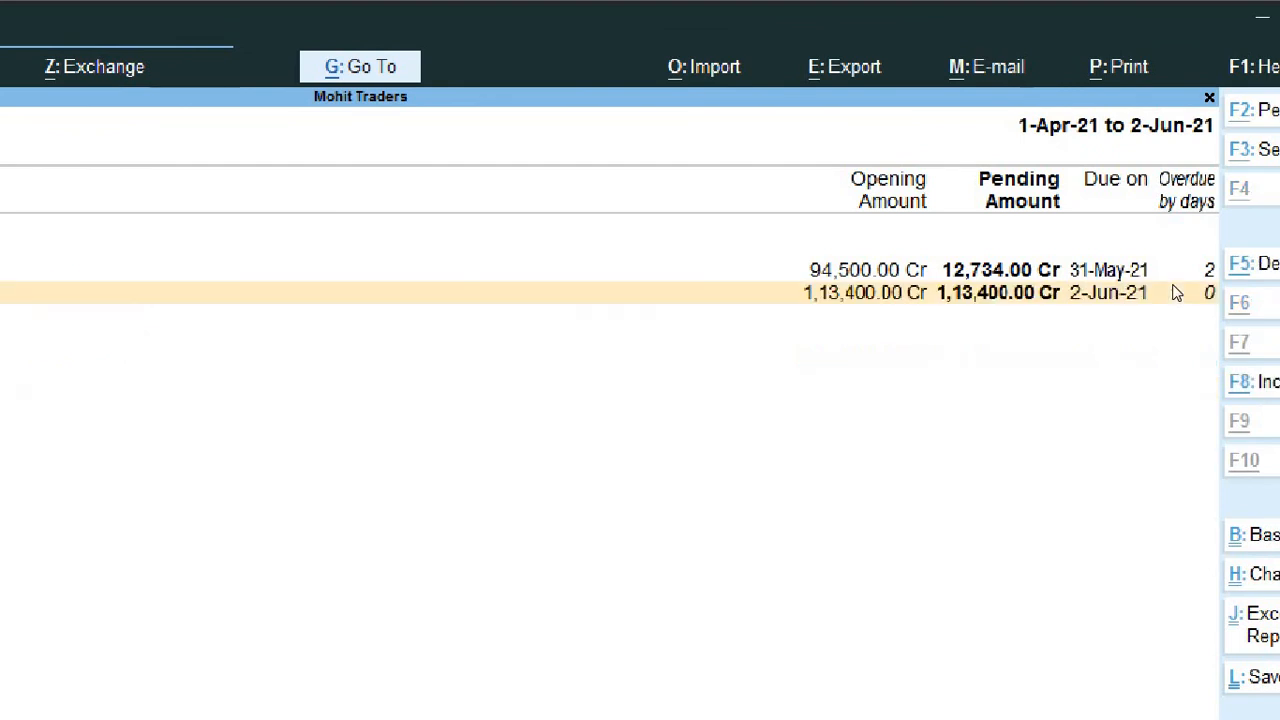